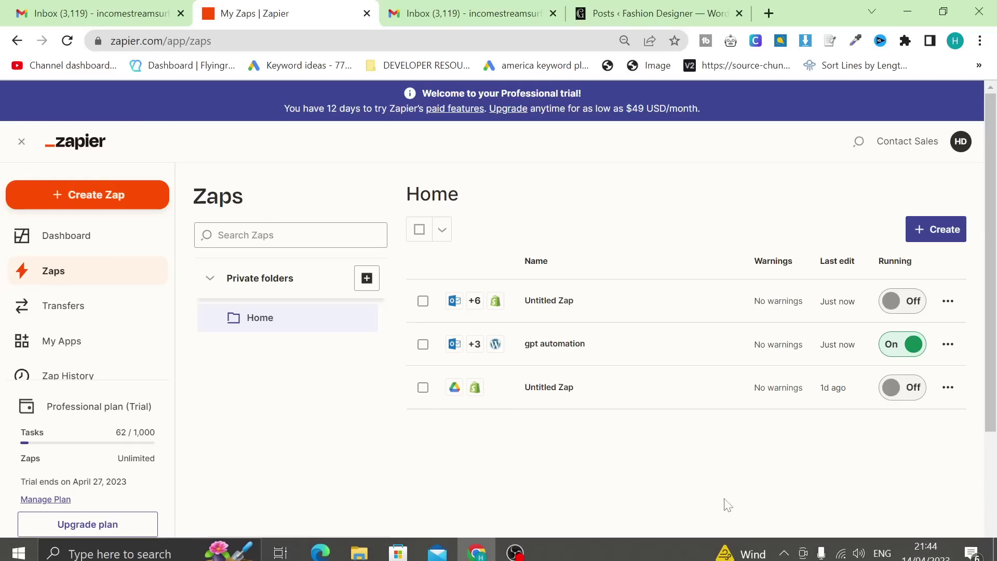
Glance at the waiting Gmail compose window, then scroll through the existing WordPress posts list.
left_click(493, 6)
left_click(656, 13)
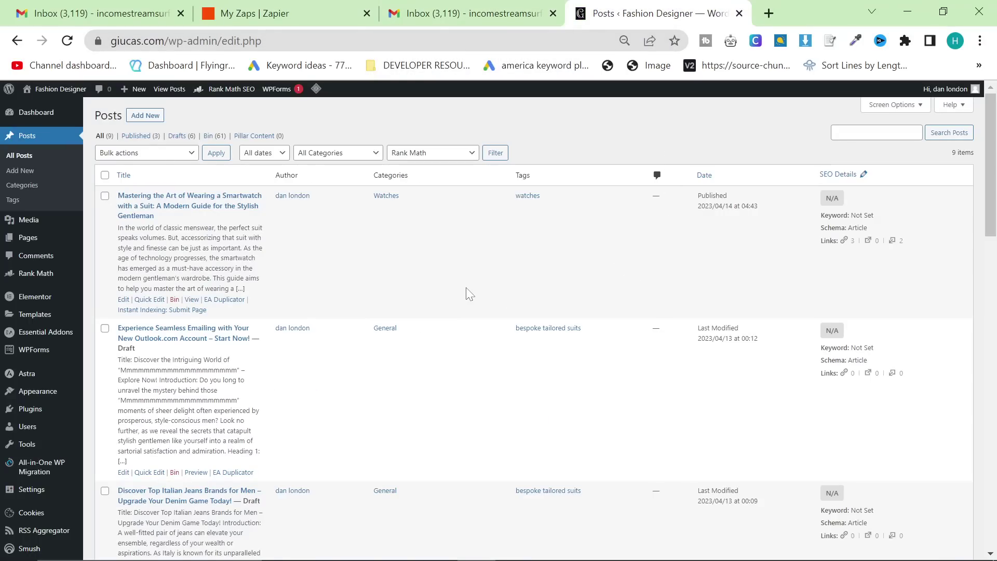
scroll(458, 299, "down", 10)
scroll(444, 304, "up", 8)
scroll(449, 308, "down", 5)
scroll(535, 322, "up", 9)
Email the watched Outlook address with subject 'cocktail attire for men', then return to WordPress posts.
left_click(498, 12)
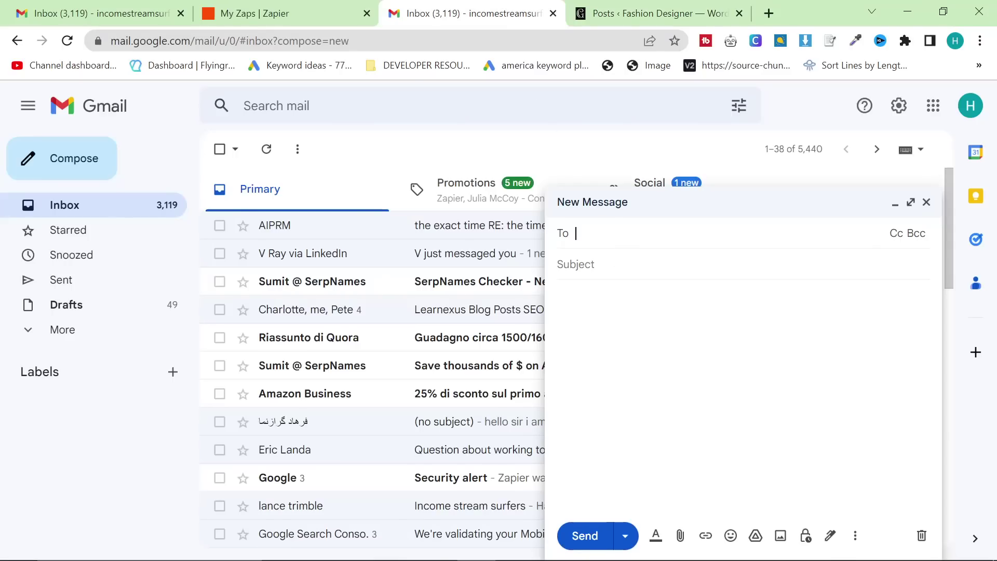
type("incom")
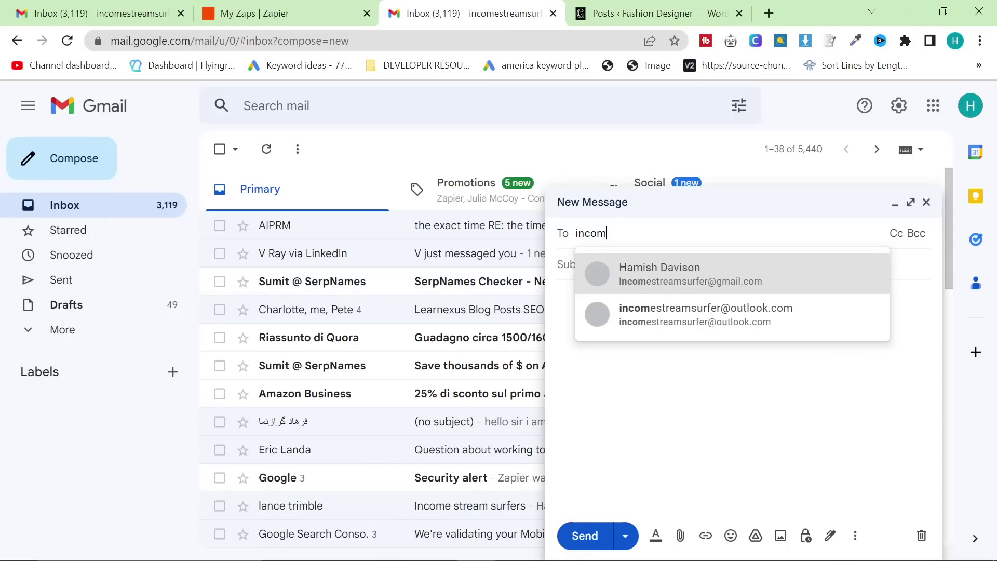
key("Return")
left_click(711, 287)
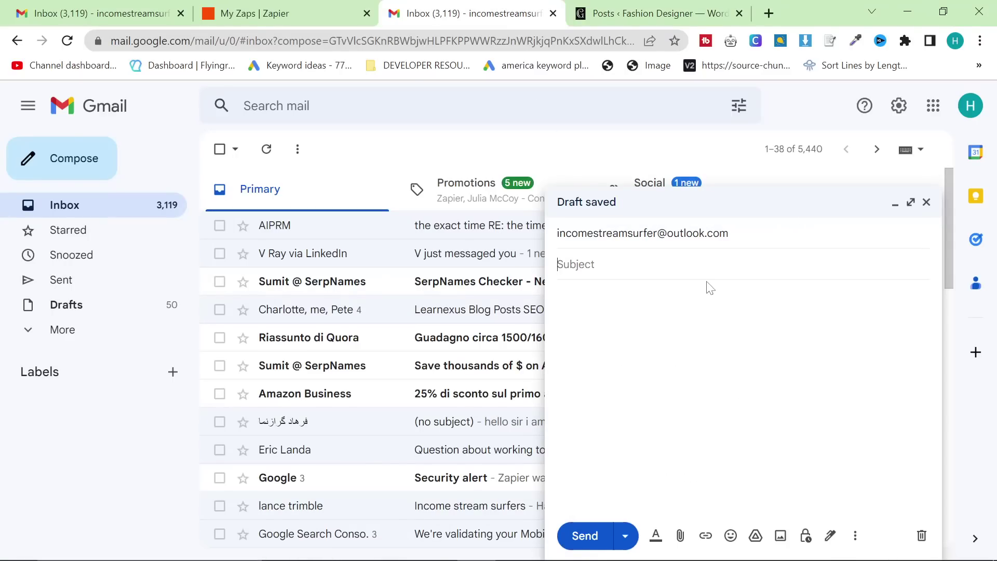
type("cocktail attire for men")
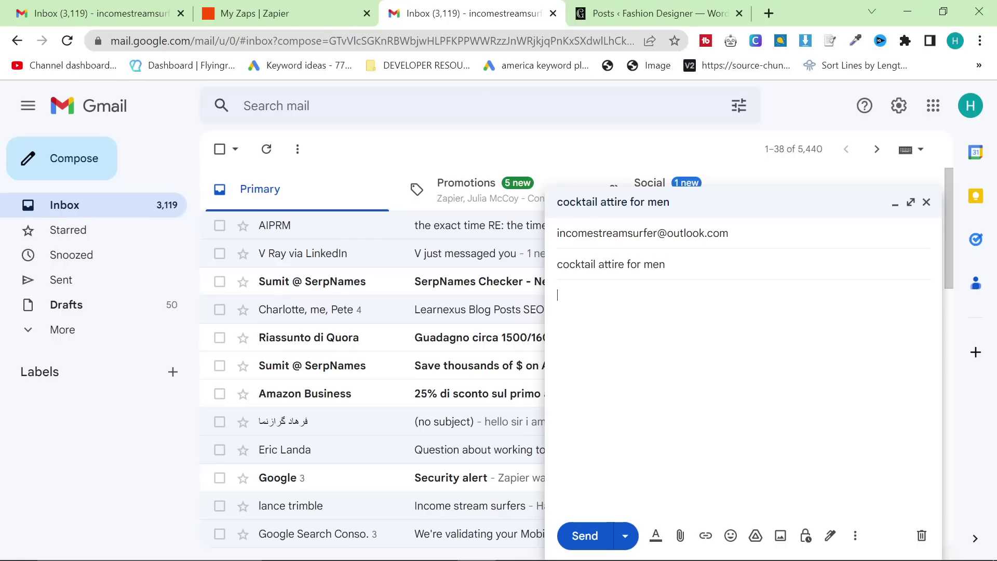
left_click(602, 536)
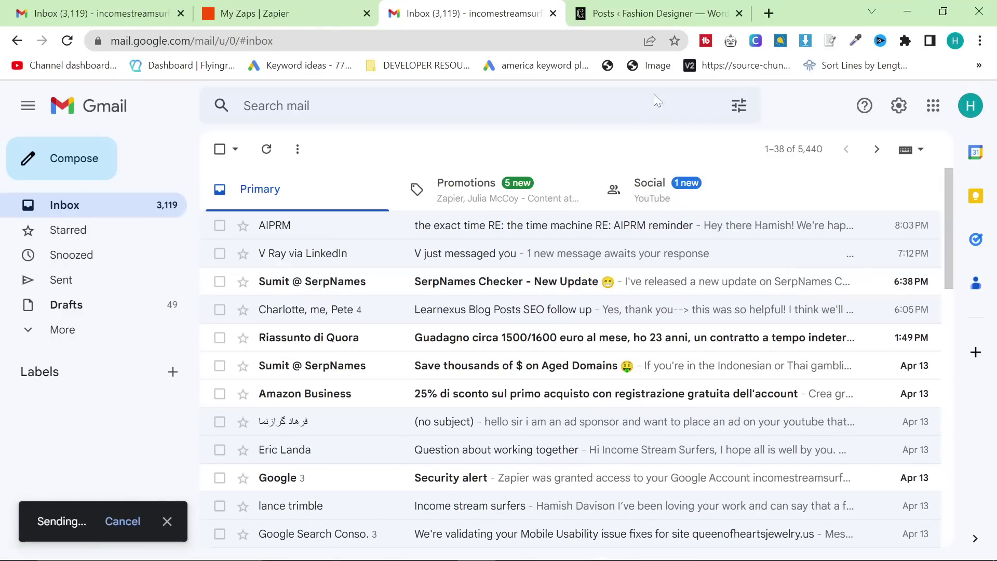
left_click(659, 12)
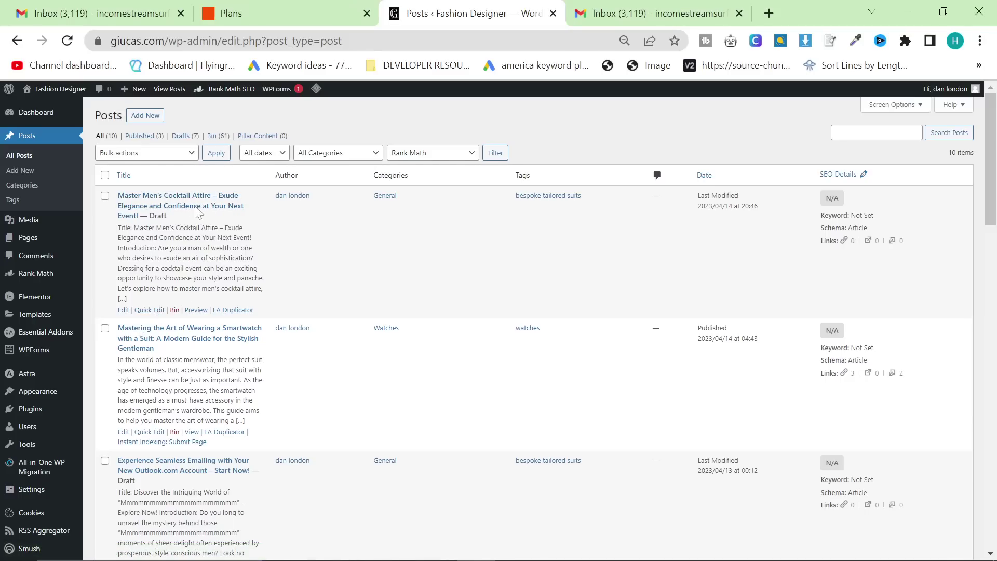
Open the new 'Master Men's Cocktail Attire' draft from the top of the posts list.
left_click(196, 207)
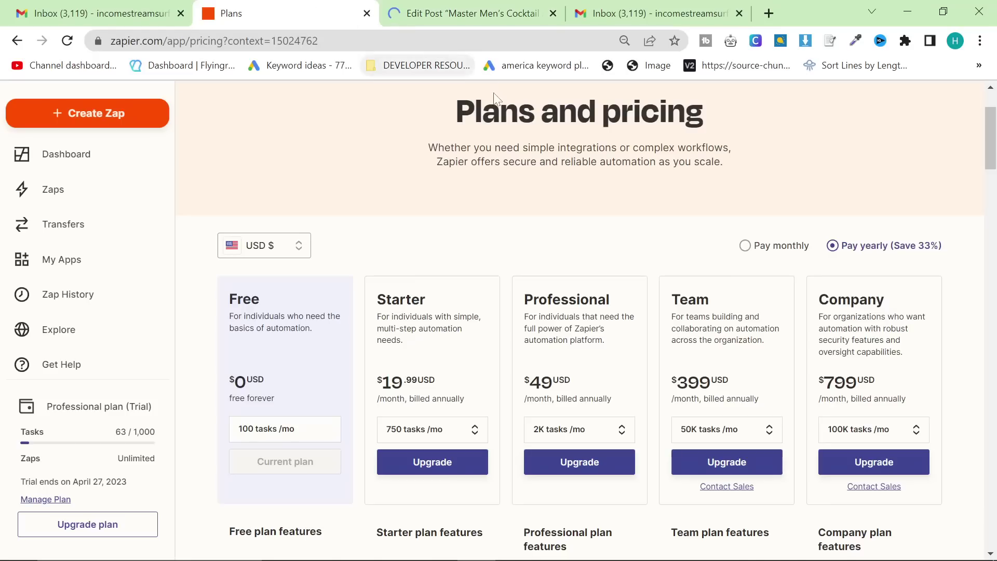
Highlight the Professional plan's $49 price on Zapier's pricing page.
left_click(438, 7)
left_click(312, 7)
scroll(513, 177, "down", 2)
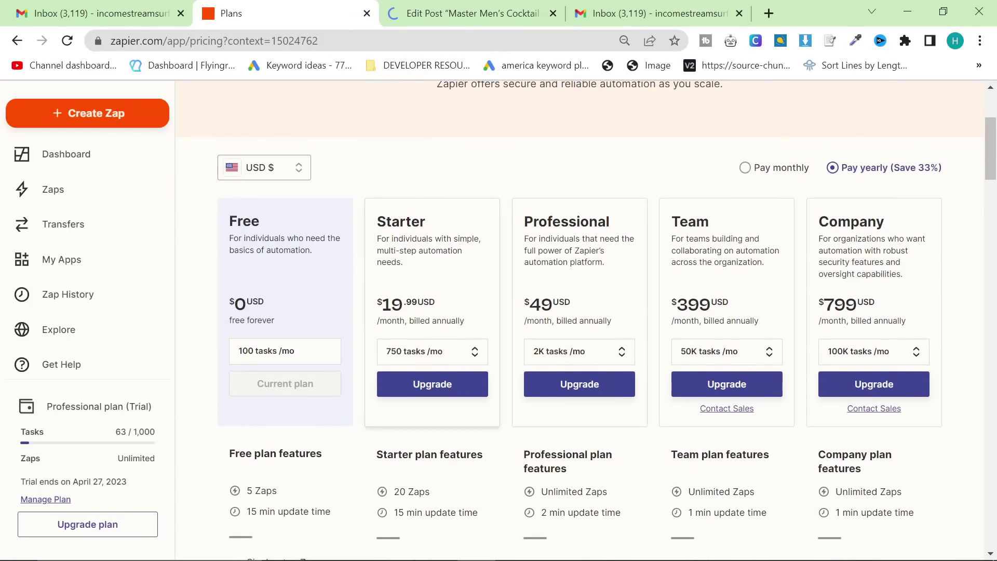
left_click_drag(523, 310, 576, 307)
left_click(557, 301)
double_click(553, 305)
left_click(587, 307)
Highlight the Starter plan's $19.99 price, then switch to the loaded post editor.
left_click(441, 7)
left_click(325, 7)
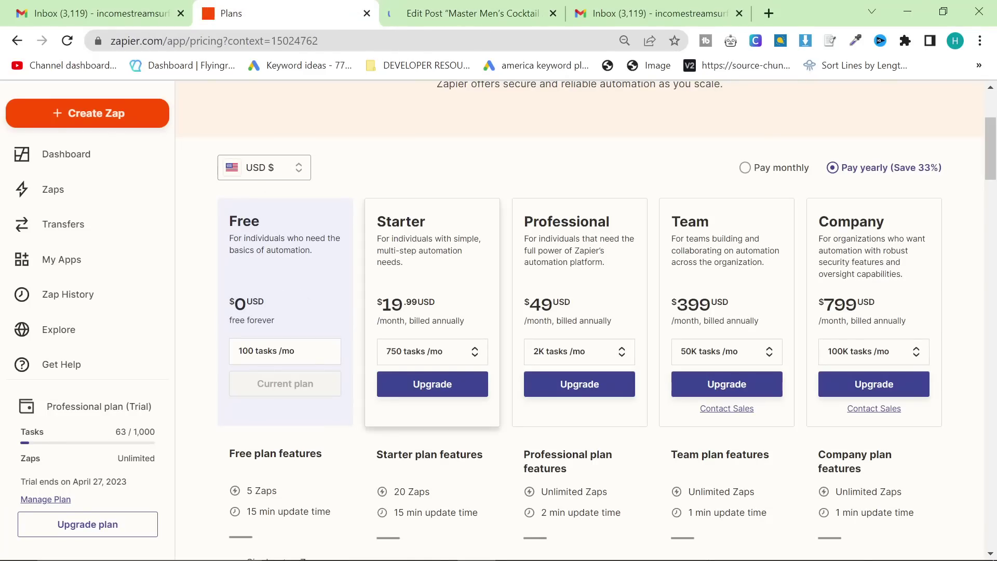
double_click(393, 304)
left_click(367, 327)
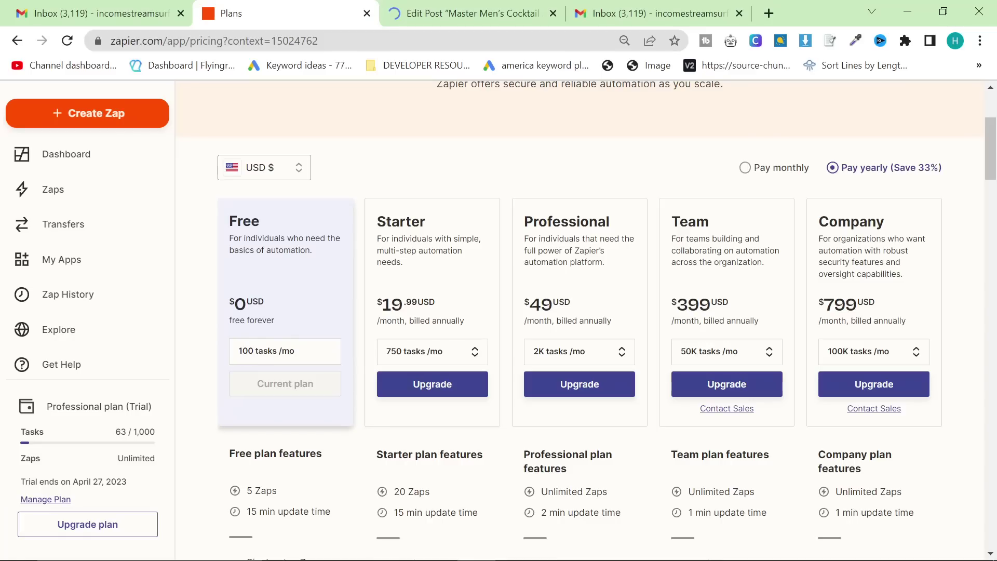
left_click(462, 13)
left_click(231, 13)
scroll(112, 143, "up", 3)
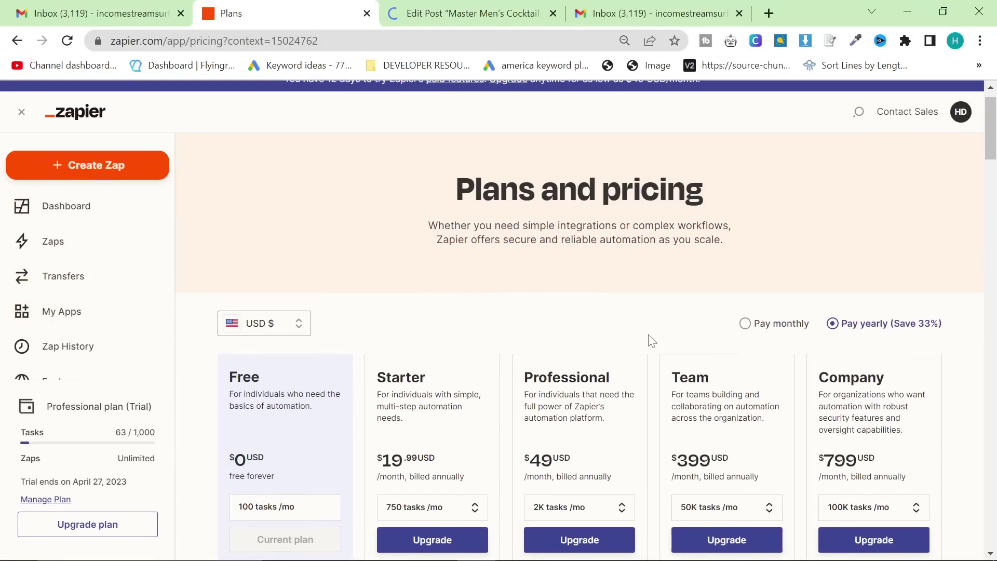
left_click(498, 8)
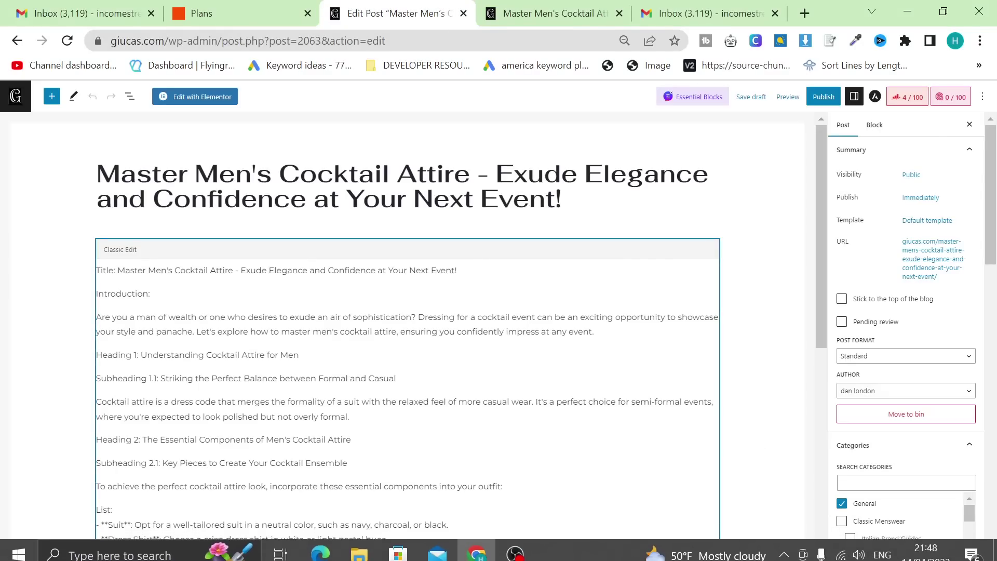
Inspect the cocktail-attire draft in the editor and preview, highlighting lists with raw ** Markdown marks.
scroll(408, 312, "down", 7)
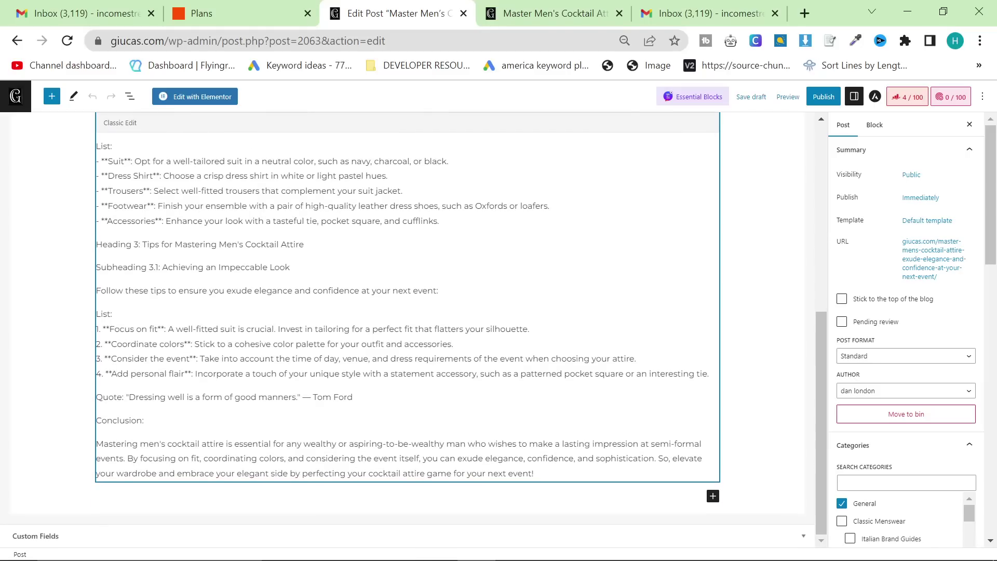
scroll(623, 192, "up", 10)
key("ctrl+Tab")
scroll(494, 311, "down", 4)
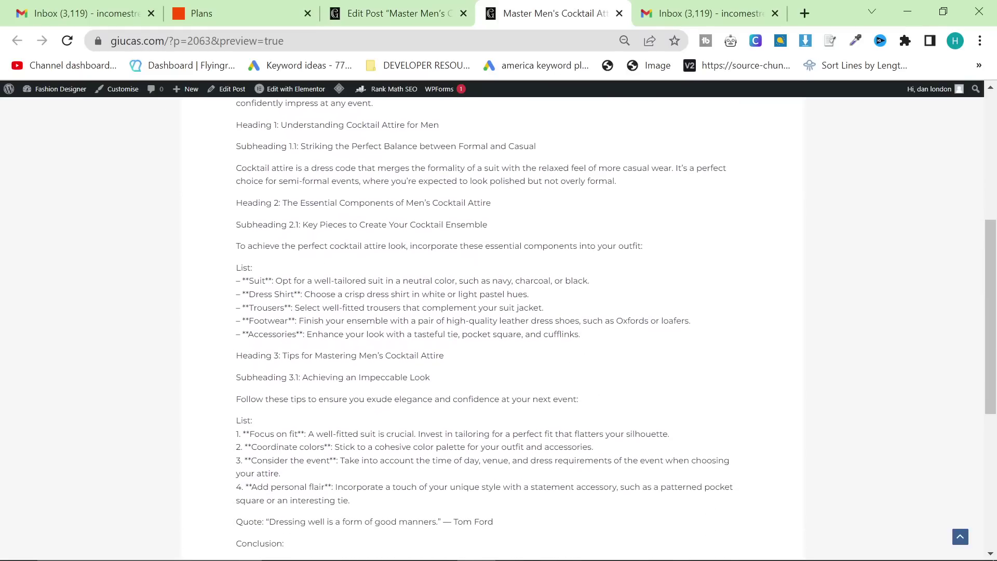
left_click_drag(241, 280, 630, 342)
left_click(613, 348)
scroll(580, 358, "down", 2)
scroll(268, 378, "up", 5)
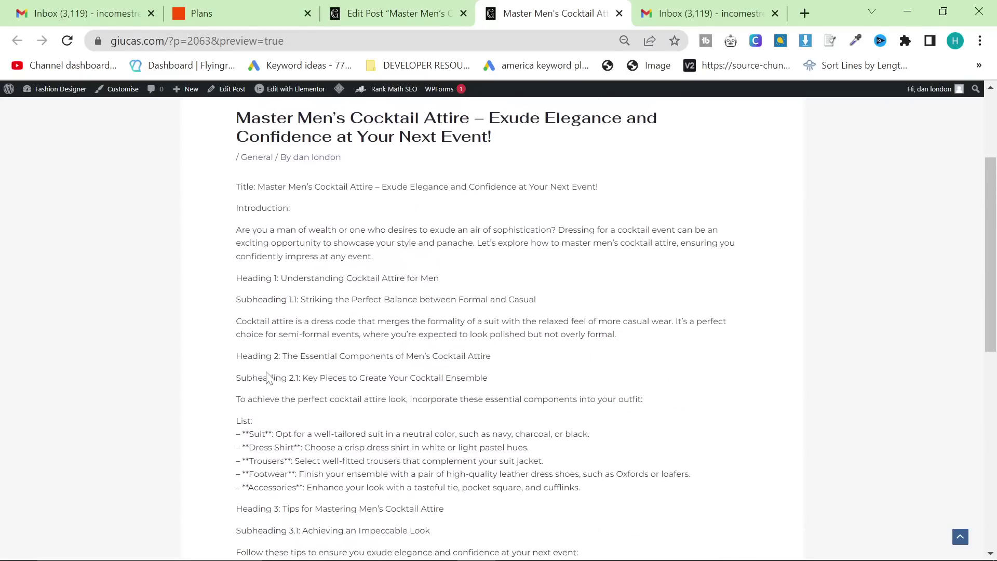
left_click_drag(218, 196, 607, 168)
left_click(607, 168)
scroll(570, 217, "down", 2)
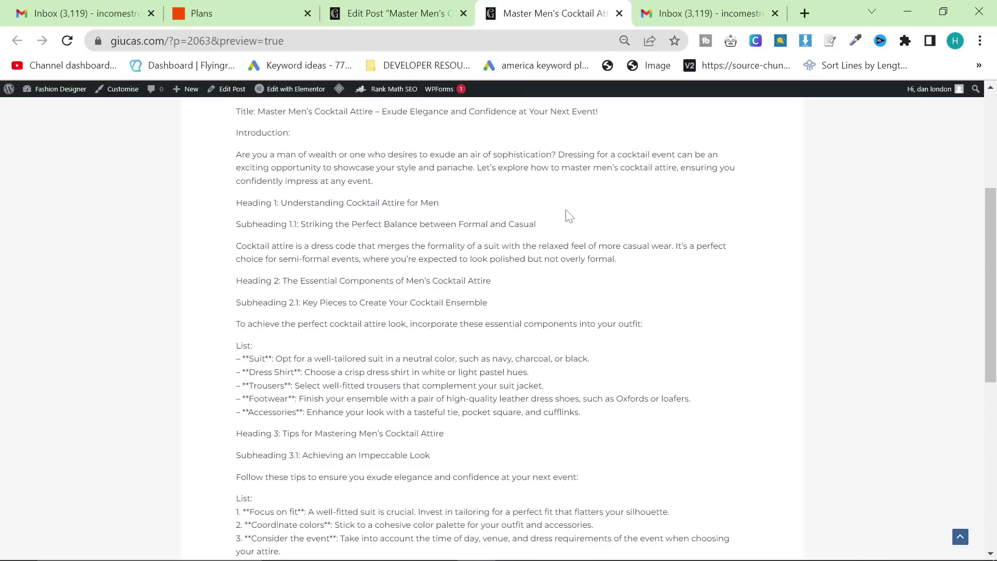
Create a new Zap from Zapier's sidebar, glancing at the post editor while it loads.
left_click(220, 6)
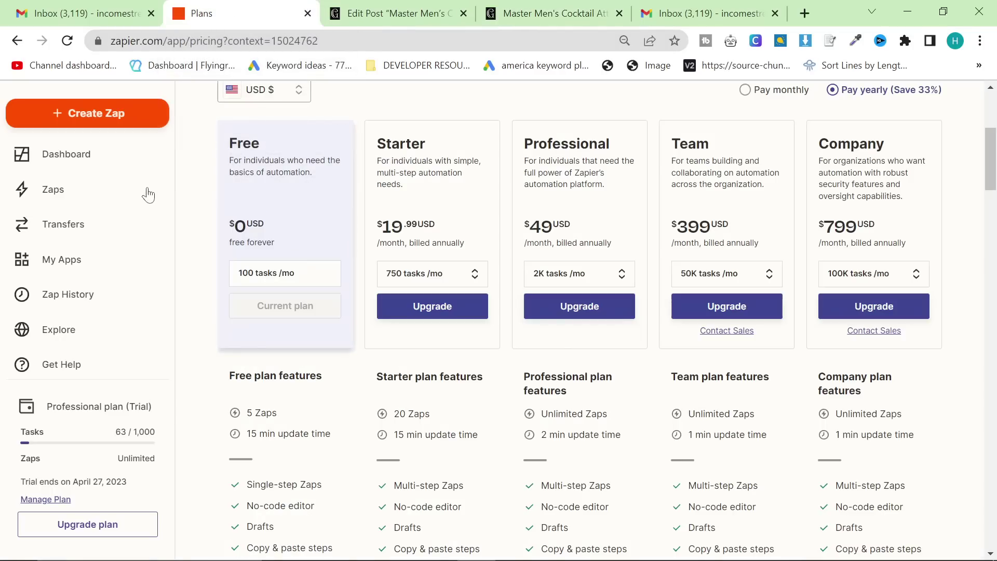
scroll(147, 191, "up", 4)
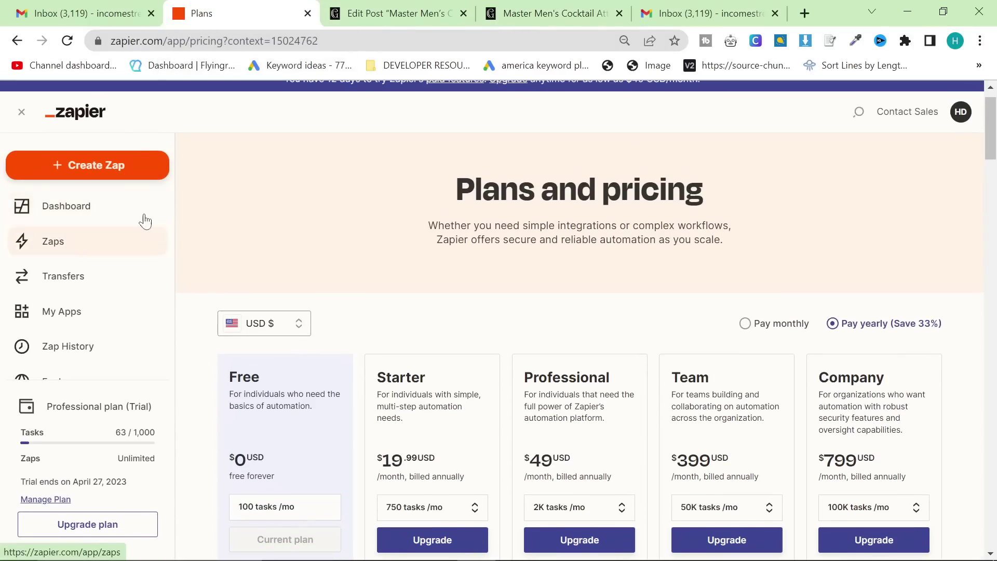
left_click(120, 167)
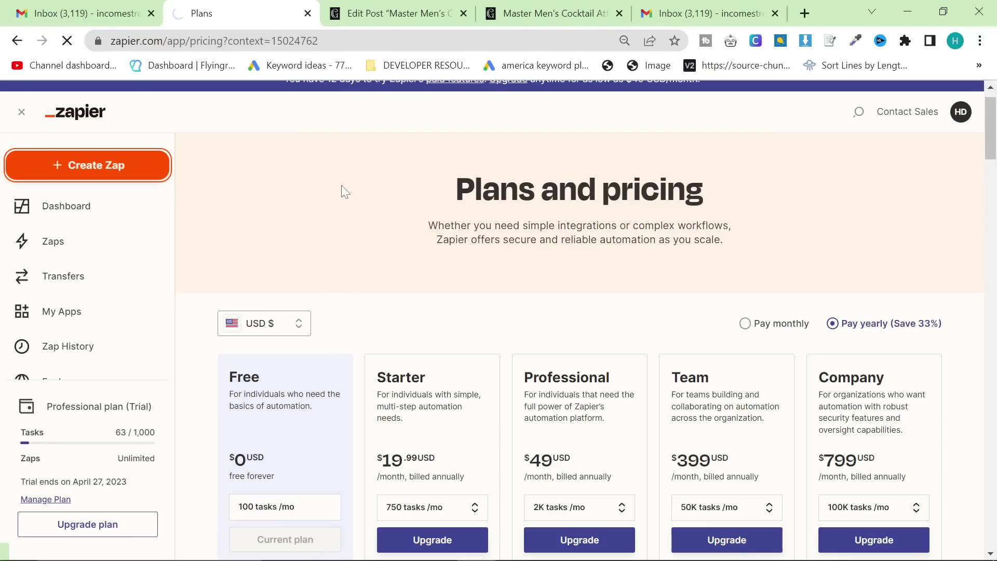
key("ctrl+Tab")
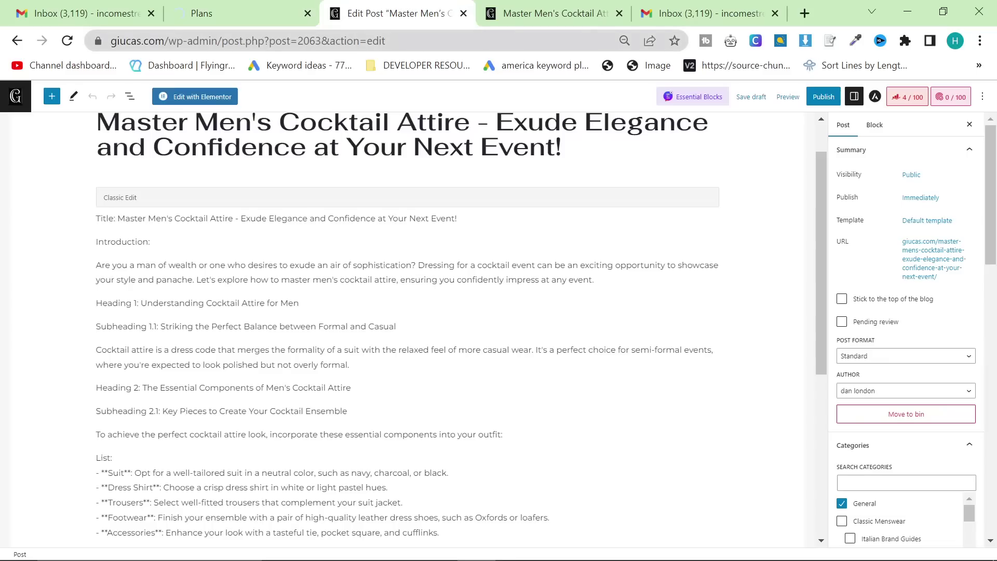
key("ctrl+shift+Tab")
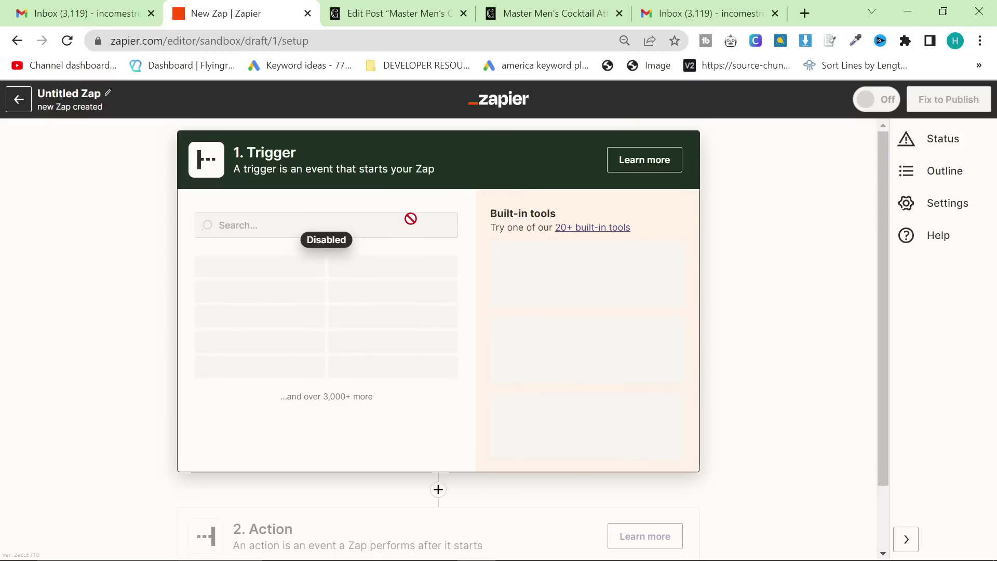
Set the trigger to Microsoft Outlook New Email using the connected account, with no shared inbox.
scroll(606, 452, "down", 2)
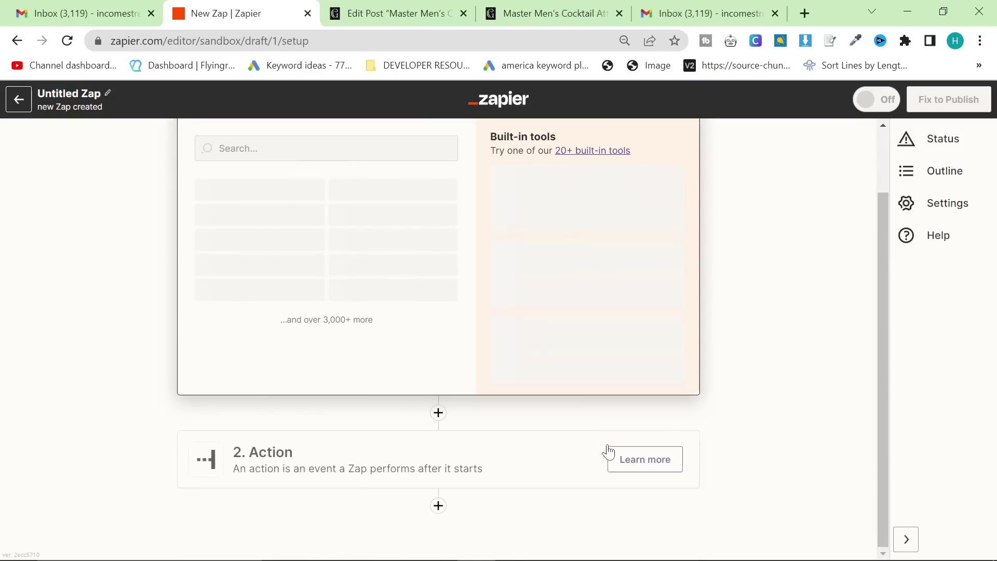
scroll(546, 420, "up", 2)
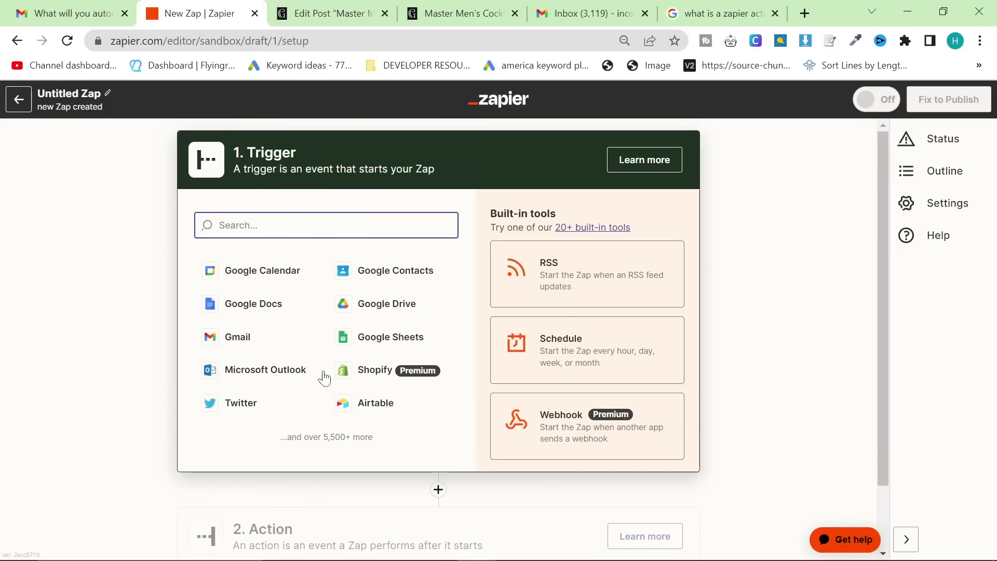
left_click(281, 369)
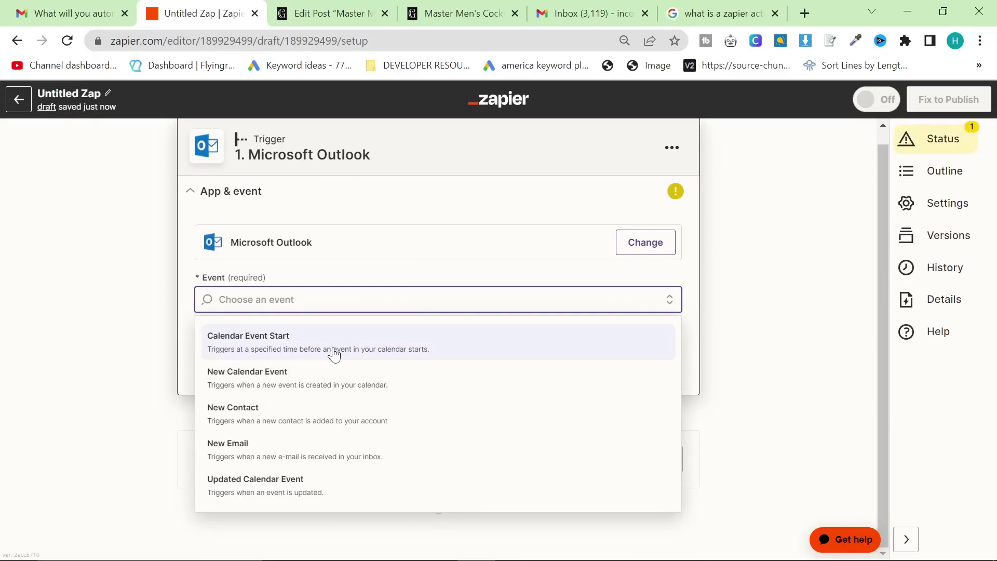
left_click(312, 450)
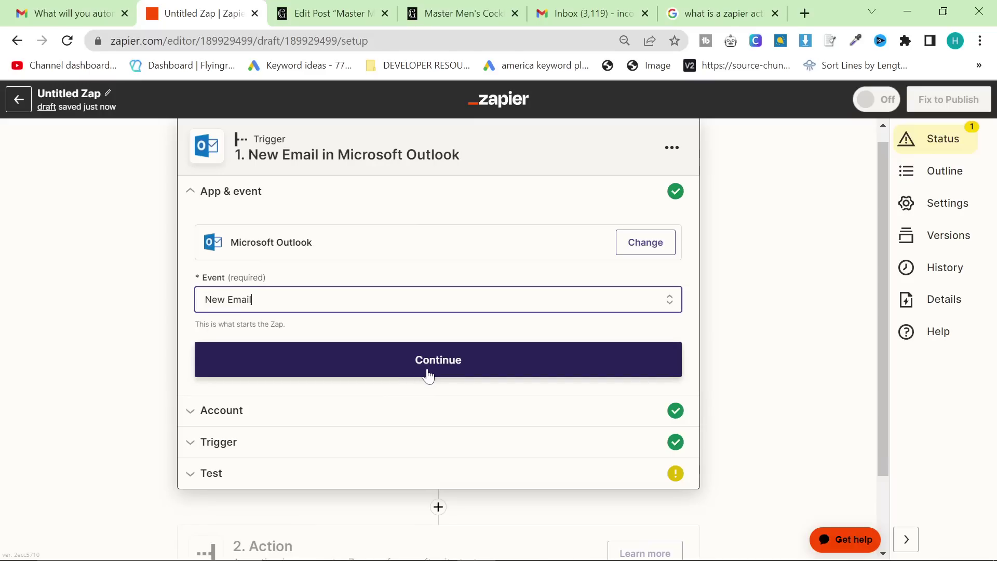
left_click(428, 374)
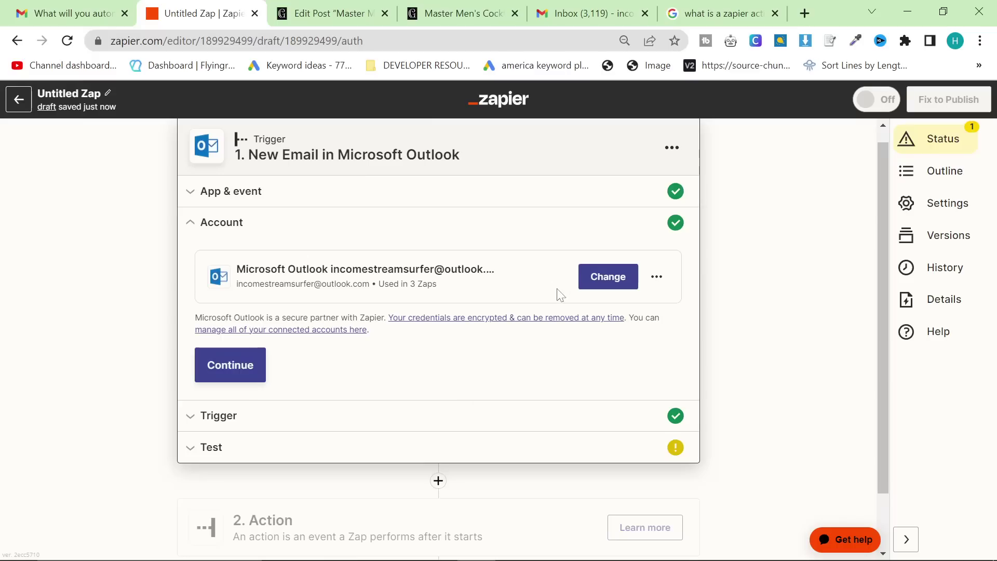
left_click(247, 378)
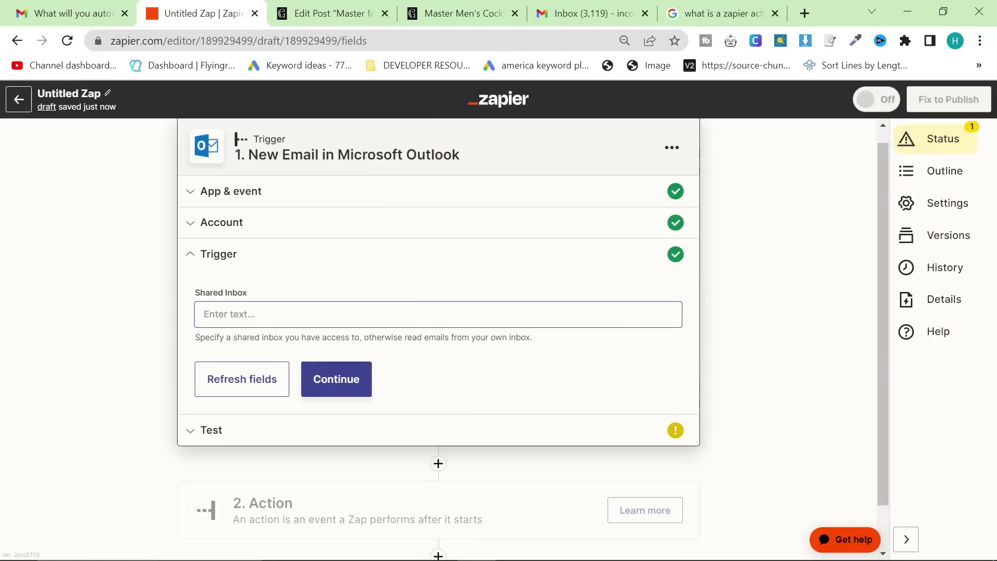
left_click(365, 379)
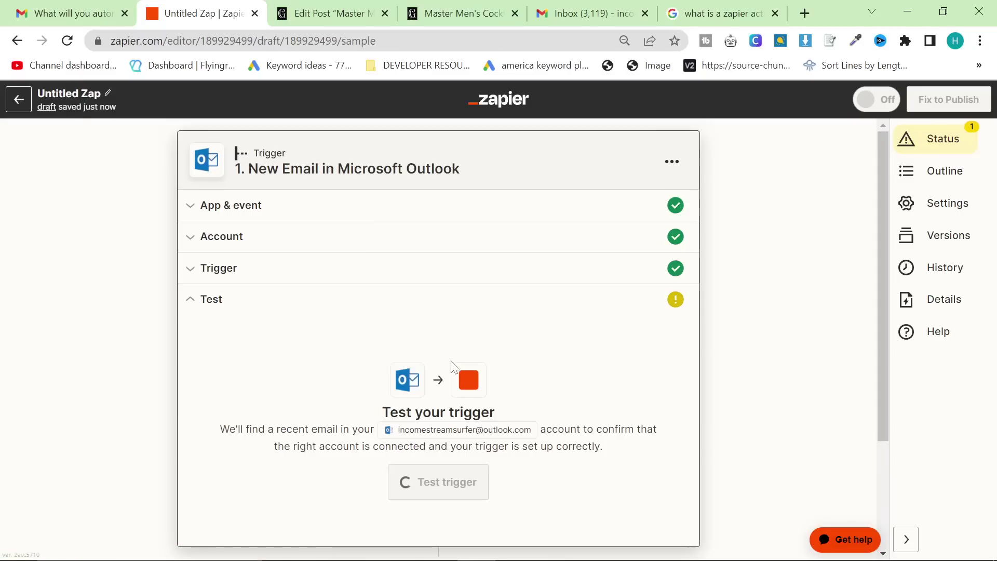
Test the trigger, checking the sample email subject 'how to fold a pocket square', and continue.
scroll(438, 474, "down", 1)
left_click(433, 410)
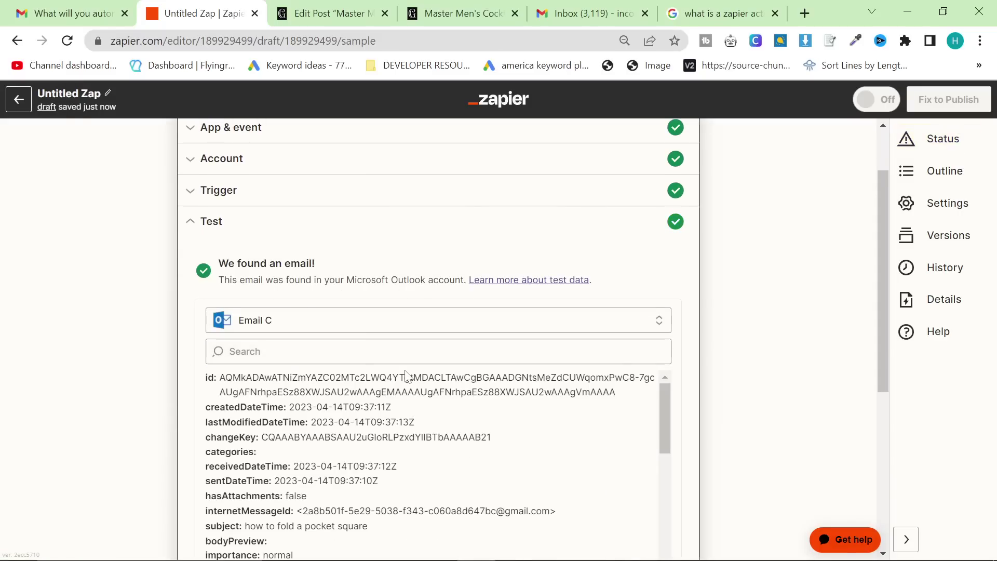
scroll(421, 409, "down", 2)
scroll(102, 426, "down", 2)
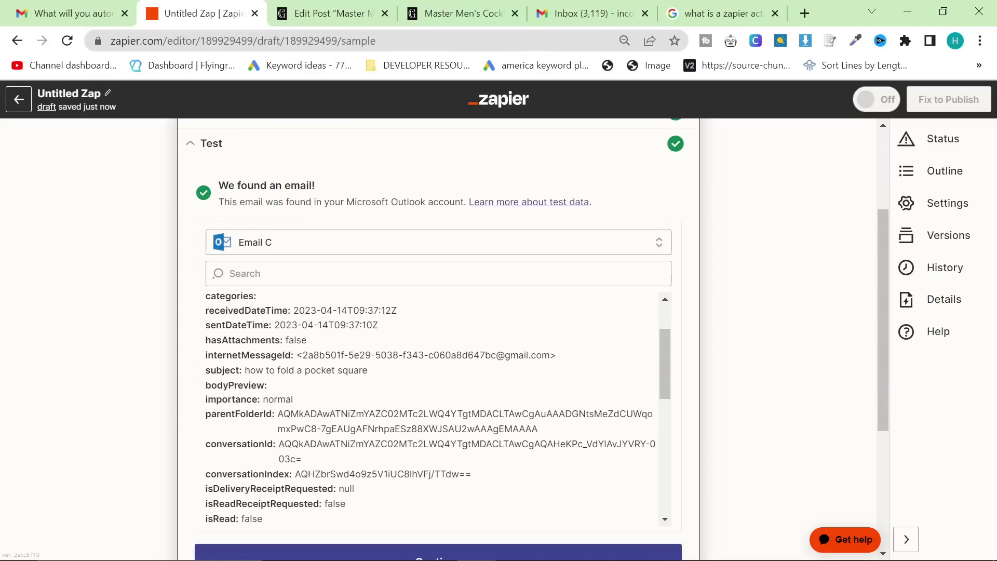
scroll(333, 431, "down", 2)
scroll(333, 432, "up", 3)
left_click_drag(381, 448, 244, 449)
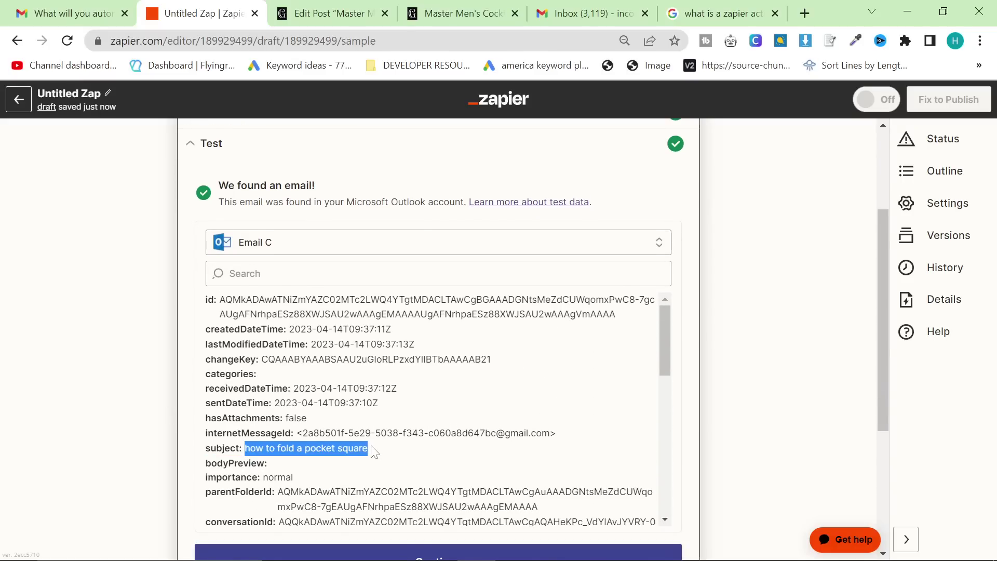
scroll(377, 457, "down", 2)
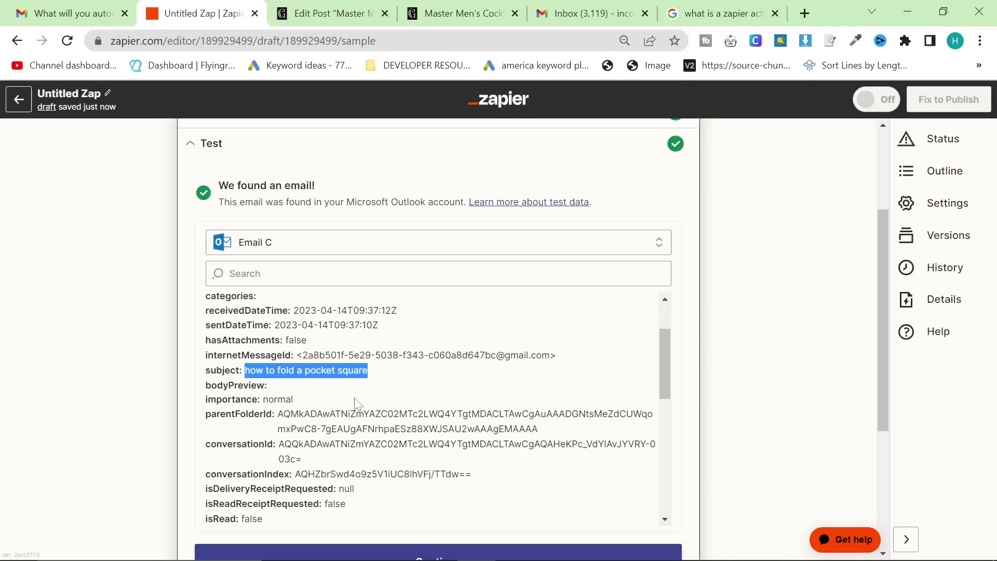
scroll(356, 403, "down", 7)
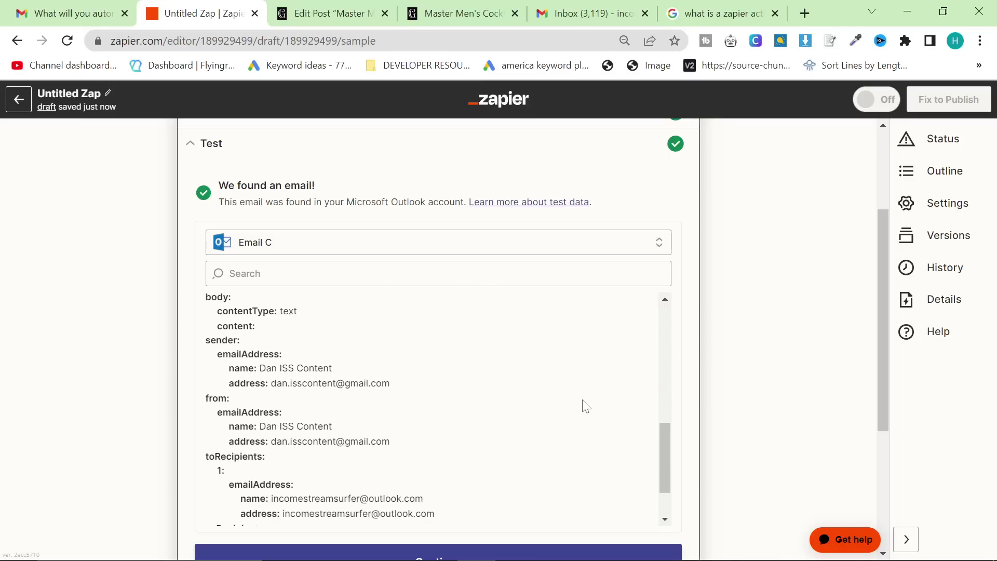
scroll(593, 404, "up", 8)
scroll(750, 387, "down", 4)
scroll(471, 395, "up", 3)
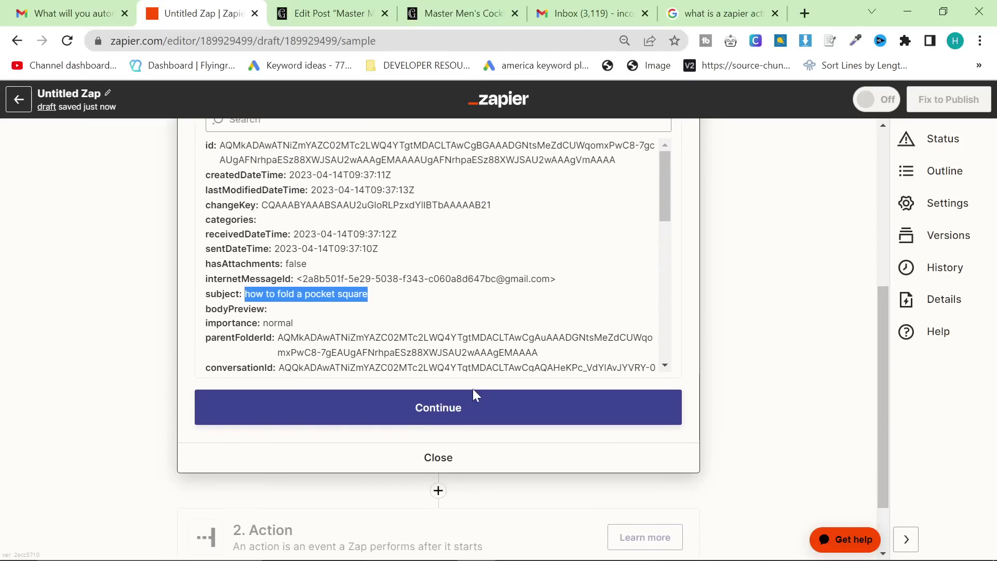
left_click(471, 395)
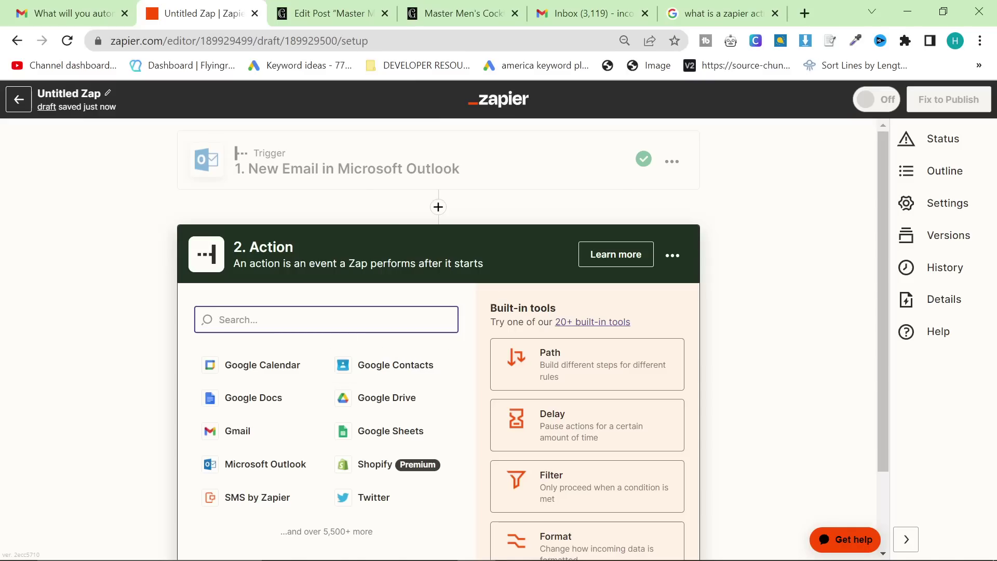
Make the action ChatGPT Conversation, using the connected ChatGPT account.
type("chatgpt")
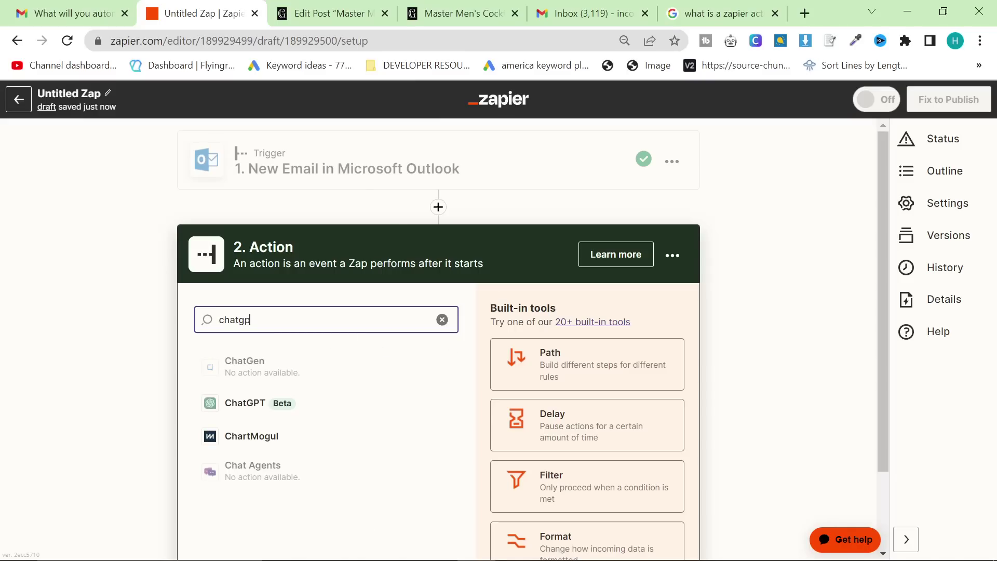
left_click(231, 366)
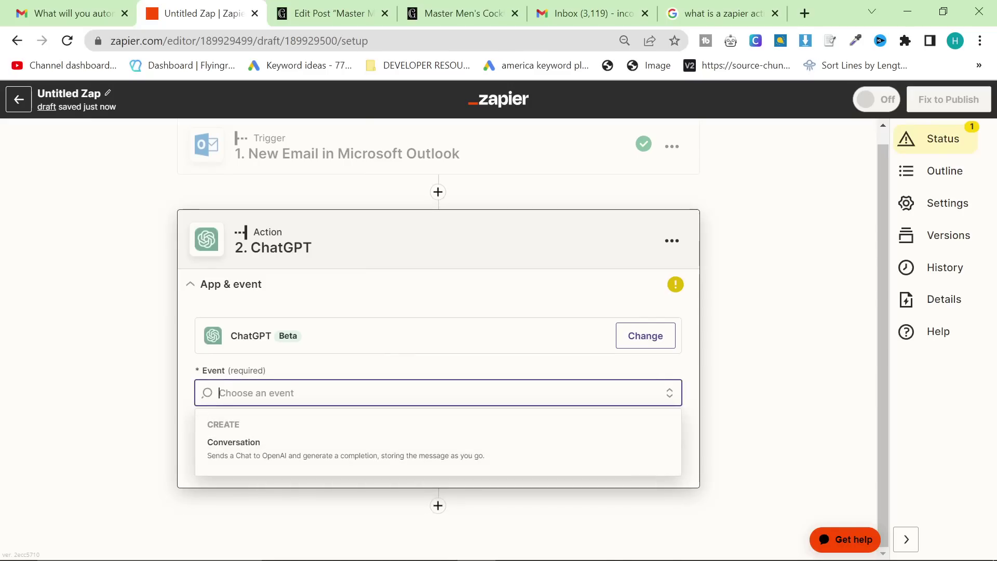
left_click(291, 450)
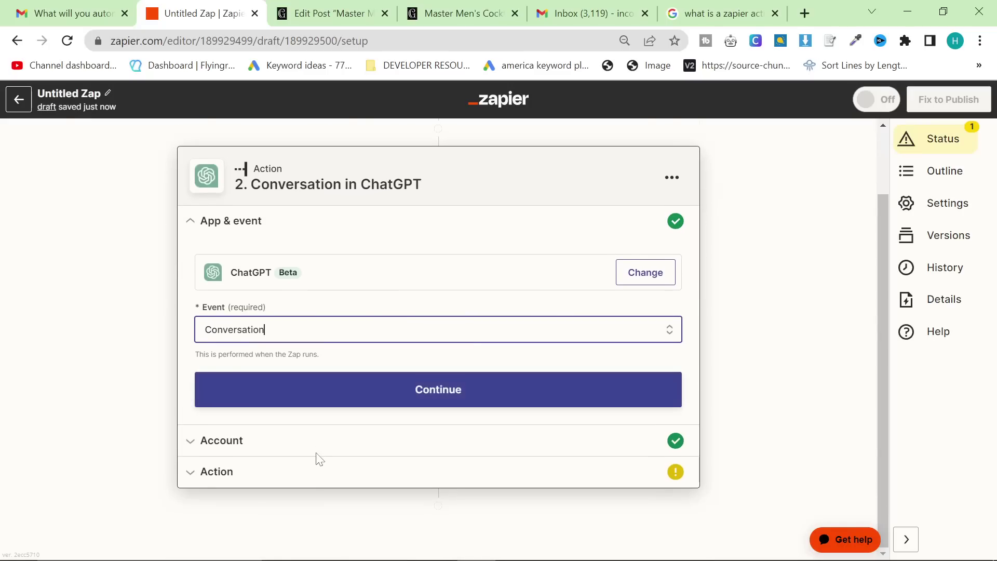
left_click(319, 404)
scroll(375, 413, "down", 1)
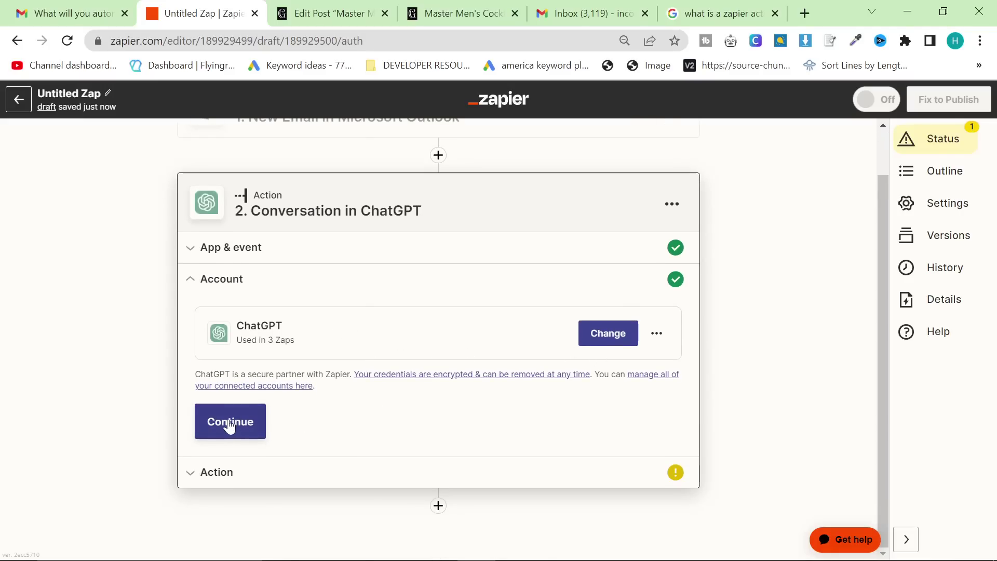
left_click(229, 422)
Open the Zaps list in a new tab and switch to it.
scroll(382, 393, "down", 5)
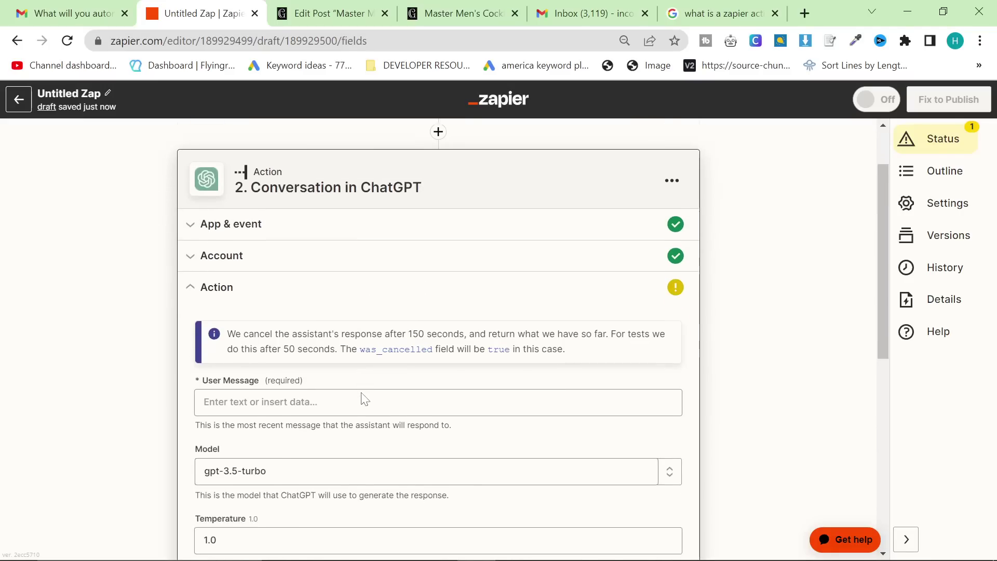
left_click(244, 244)
middle_click(18, 99)
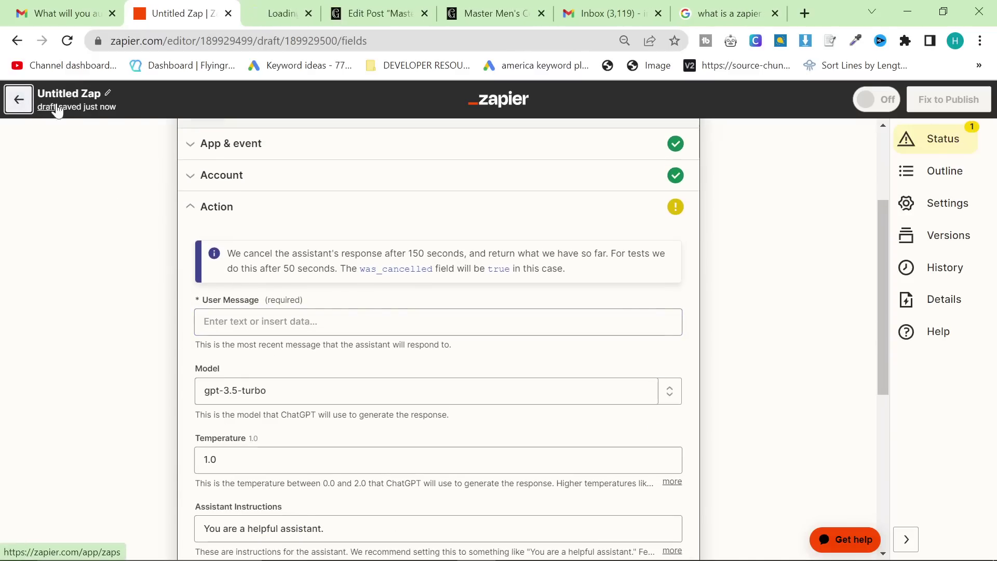
left_click(307, 7)
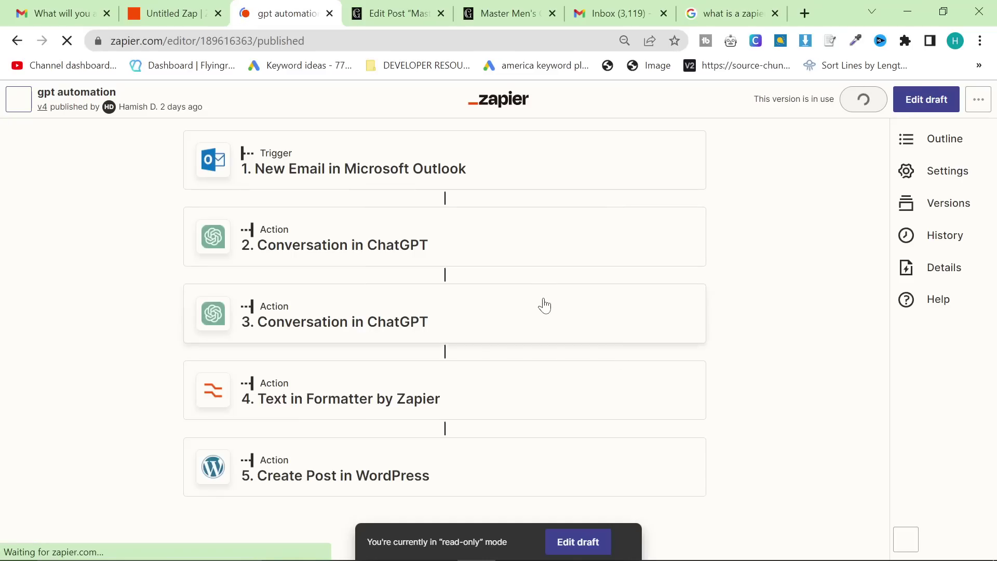
Copy the 'gpt automation' Zap's meta-title prompt into User Message, inserting the trigger email's Subject.
left_click(338, 249)
scroll(357, 309, "down", 1)
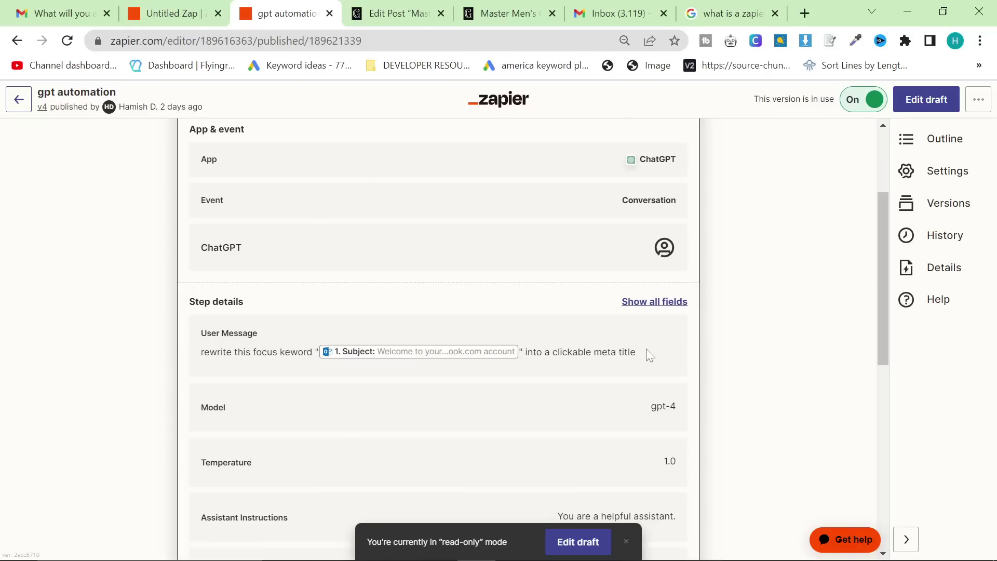
left_click_drag(202, 352, 649, 352)
left_click(172, 13)
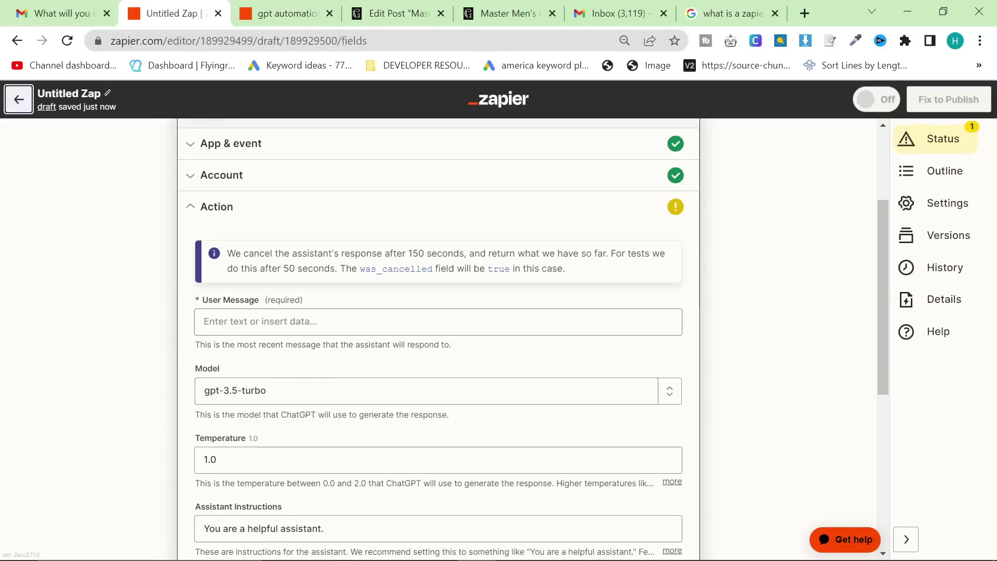
left_click(333, 322)
key("ctrl+v")
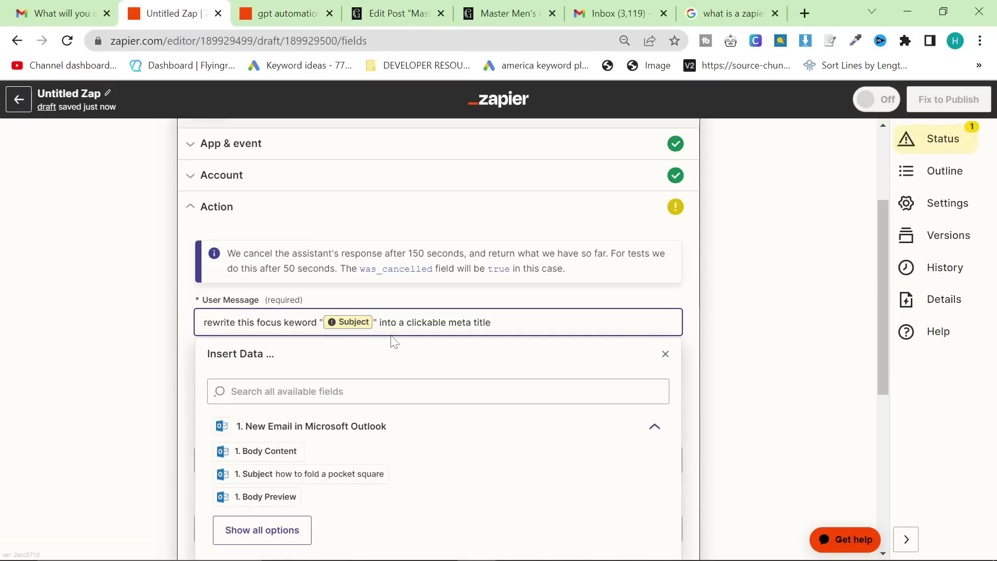
key("BackSpace")
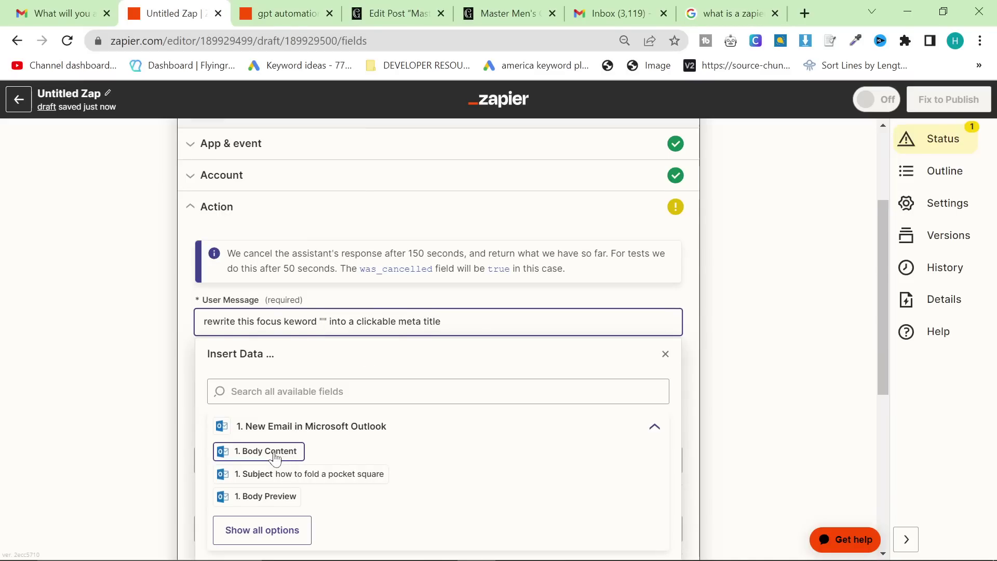
left_click(304, 474)
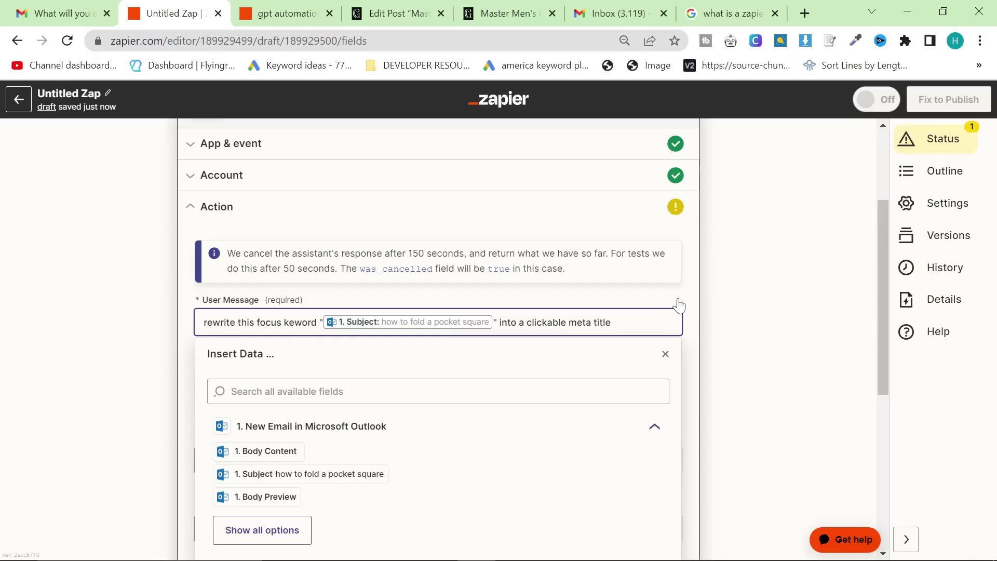
left_click(701, 298)
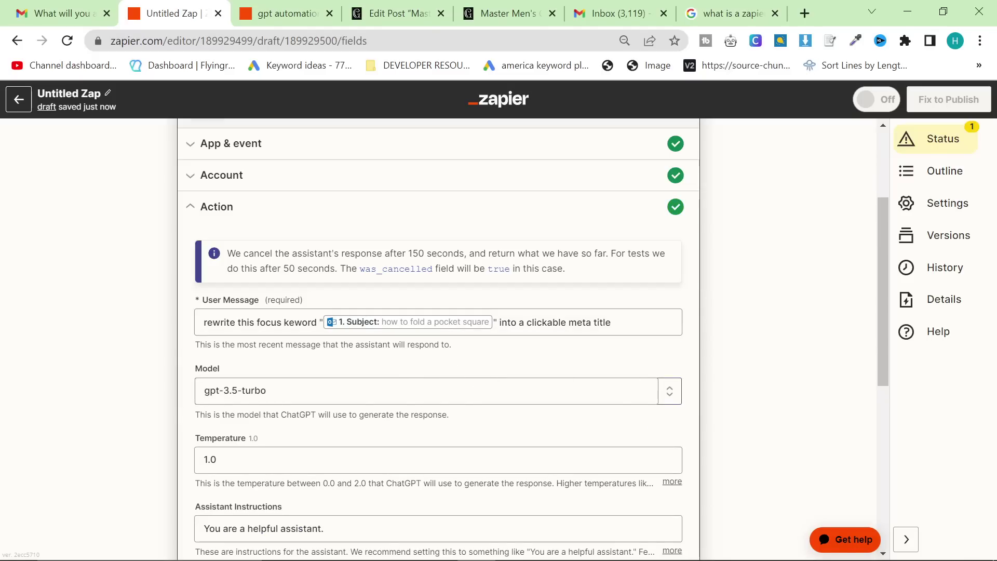
Set the ChatGPT model to gpt-4, temperature 0.2 and memory key 1111.
left_click(276, 390)
left_click(276, 425)
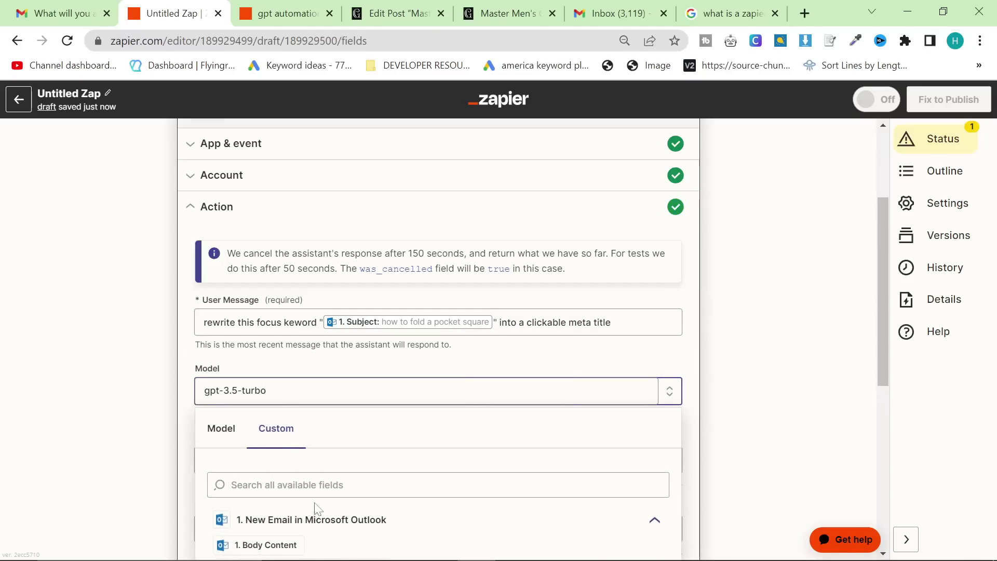
scroll(276, 425, "down", 3)
left_click(231, 288)
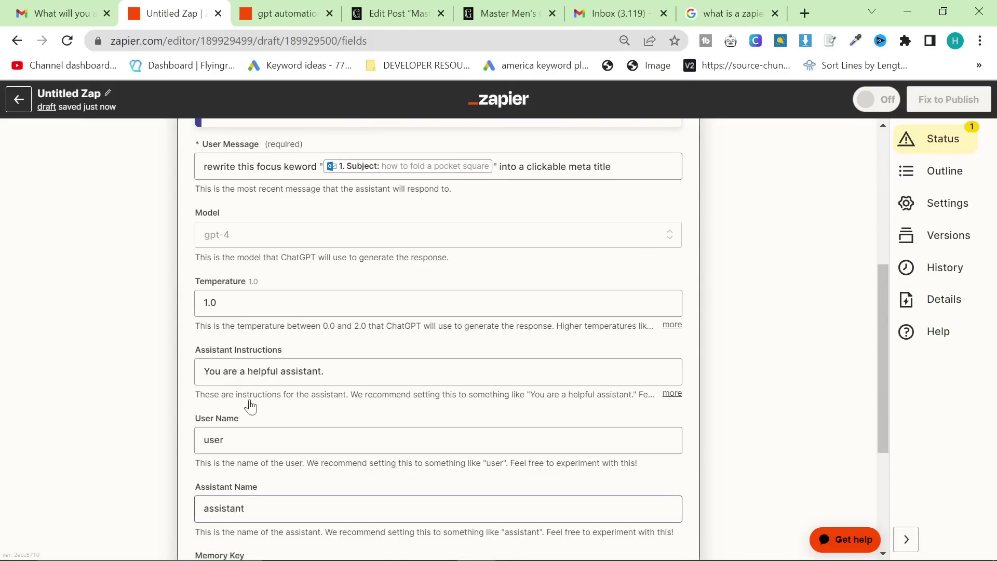
left_click(254, 311)
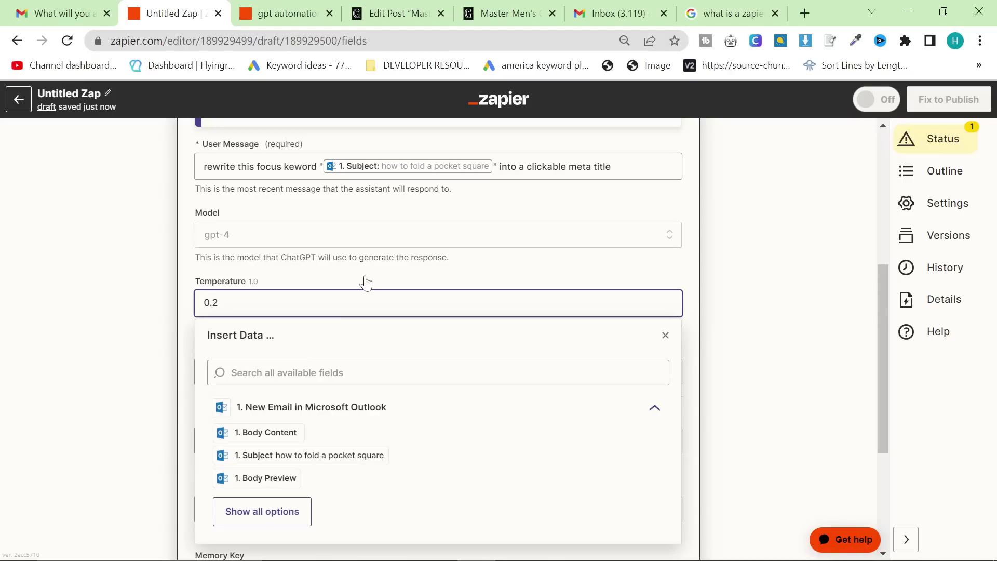
key("Escape")
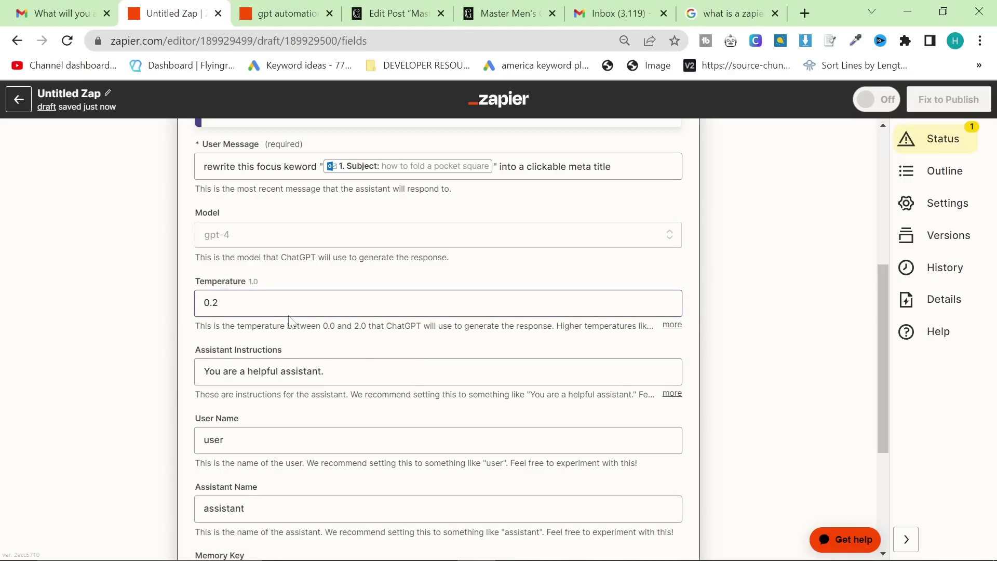
scroll(293, 320, "down", 2)
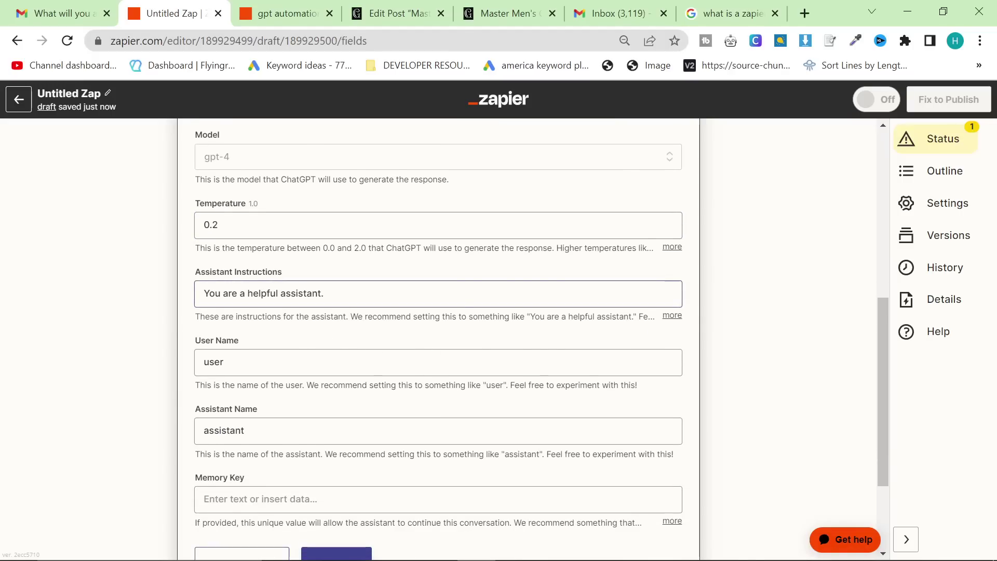
scroll(307, 325, "down", 2)
left_click(309, 421)
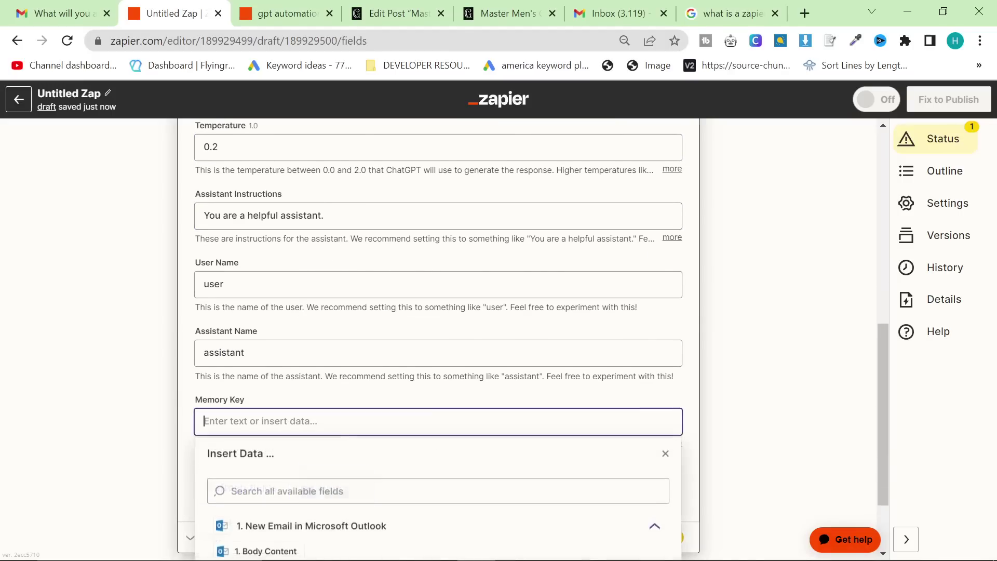
type("1111")
left_click(325, 388)
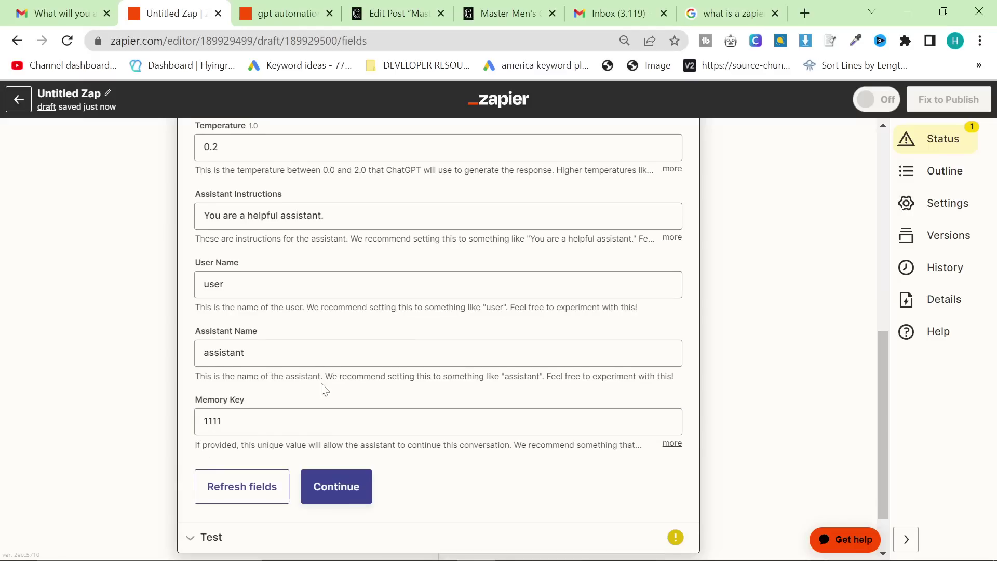
Test ChatGPT, getting 'Master the Art of Folding a Pocket Square: Step-by-Step Guide', then add a third step.
scroll(327, 395, "down", 2)
left_click(334, 421)
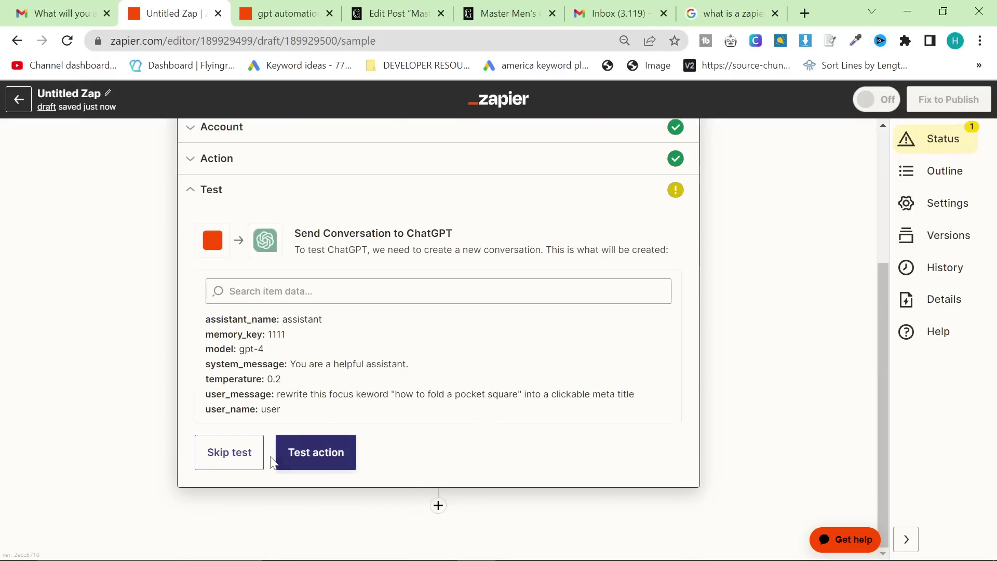
left_click(307, 451)
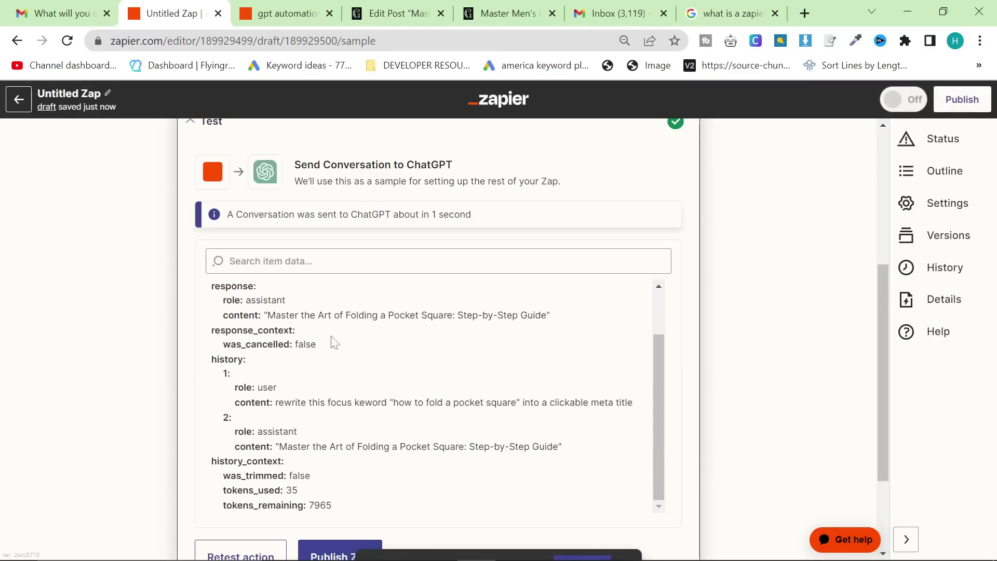
scroll(424, 414, "down", 2)
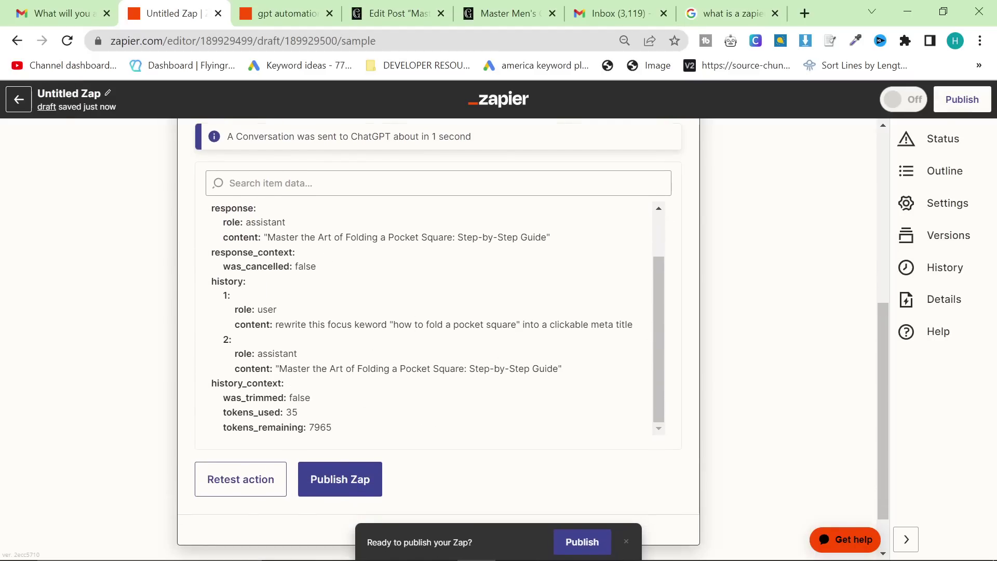
left_click_drag(279, 369, 547, 368)
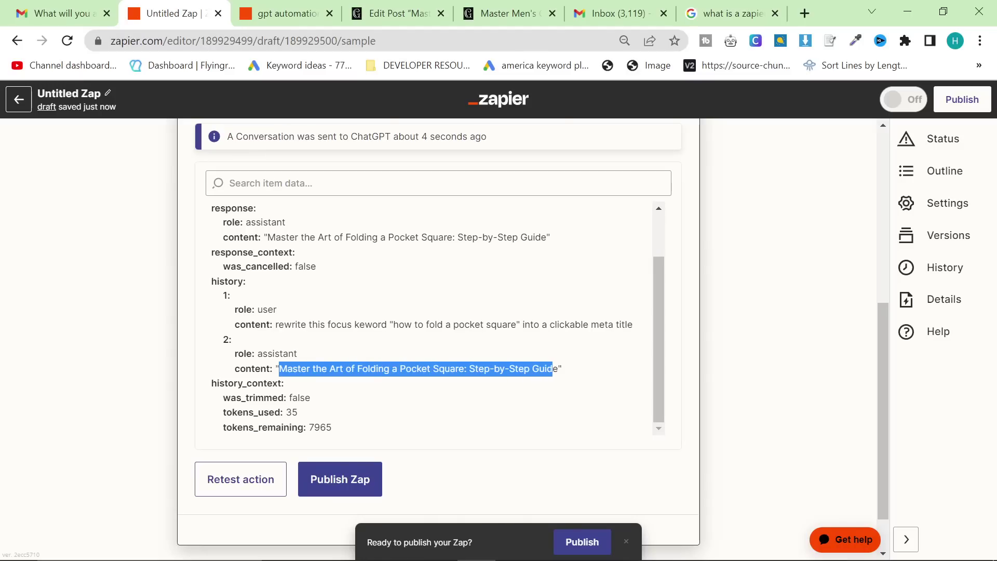
left_click(559, 368)
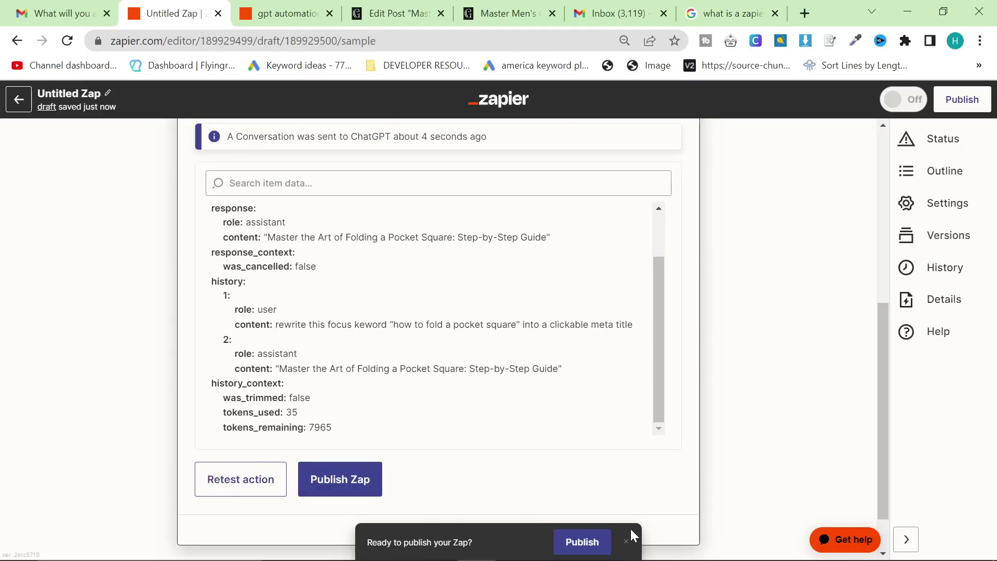
scroll(561, 452, "down", 1)
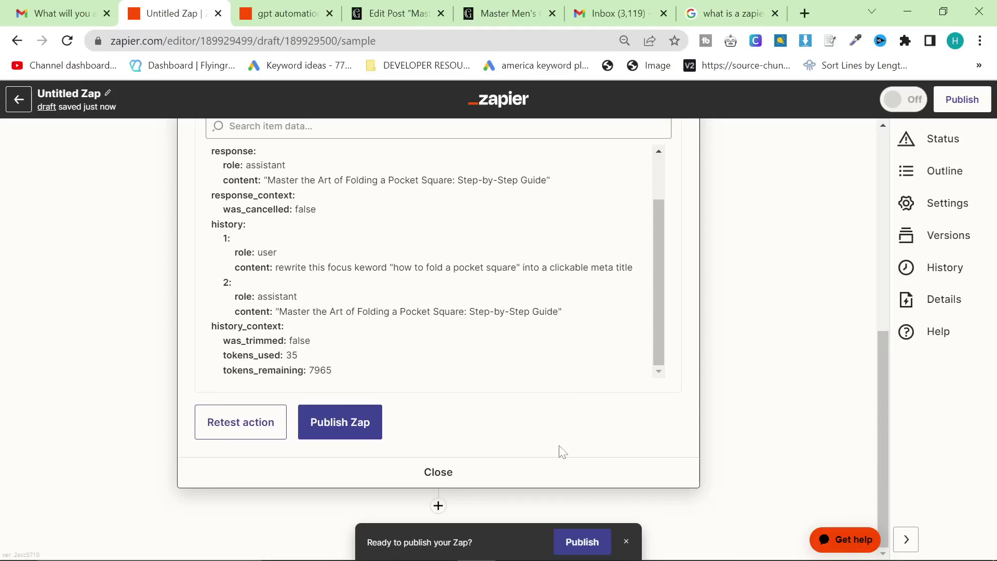
left_click(438, 507)
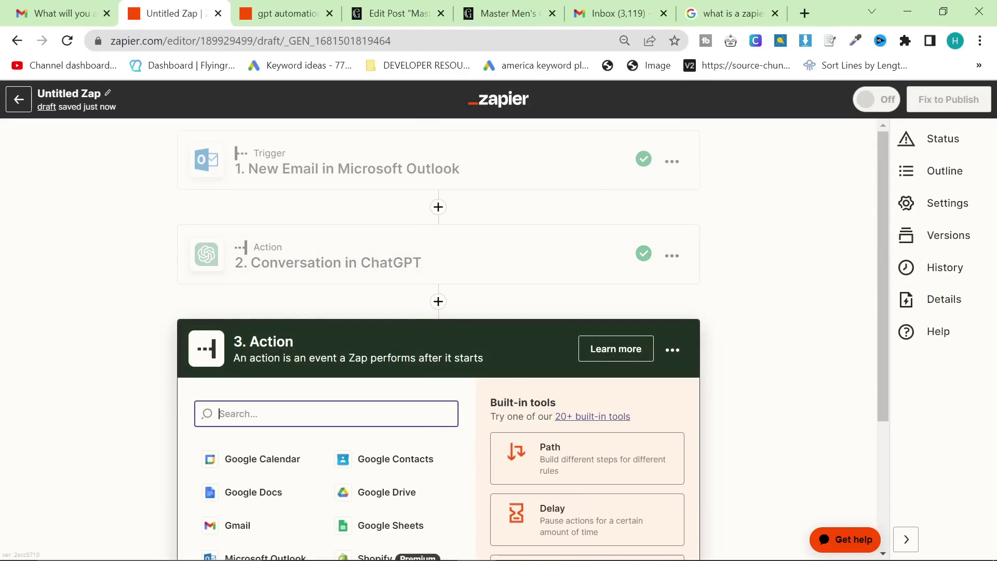
Set step 3 to a ChatGPT Conversation action using the connected ChatGPT account.
type("chatgpt")
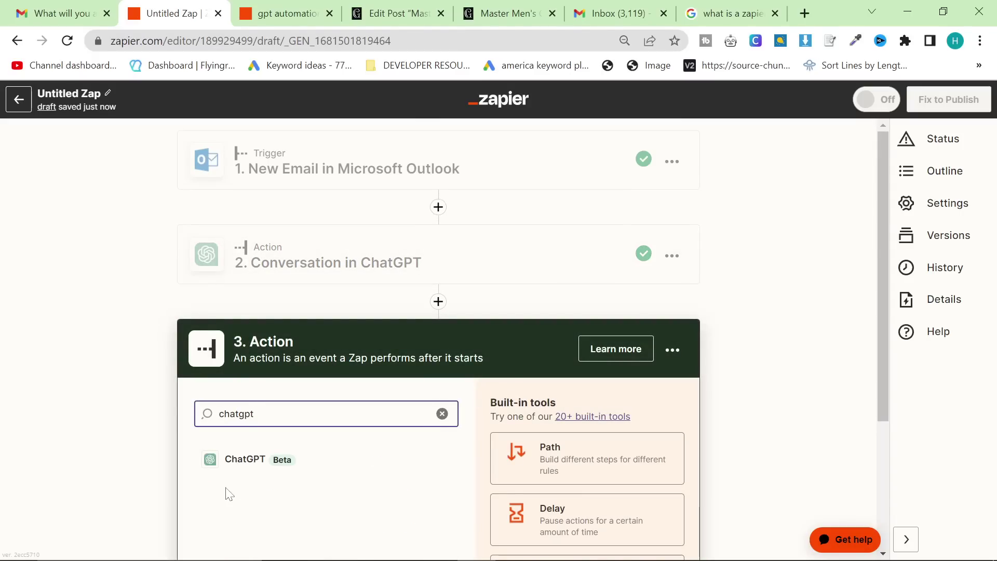
left_click(266, 470)
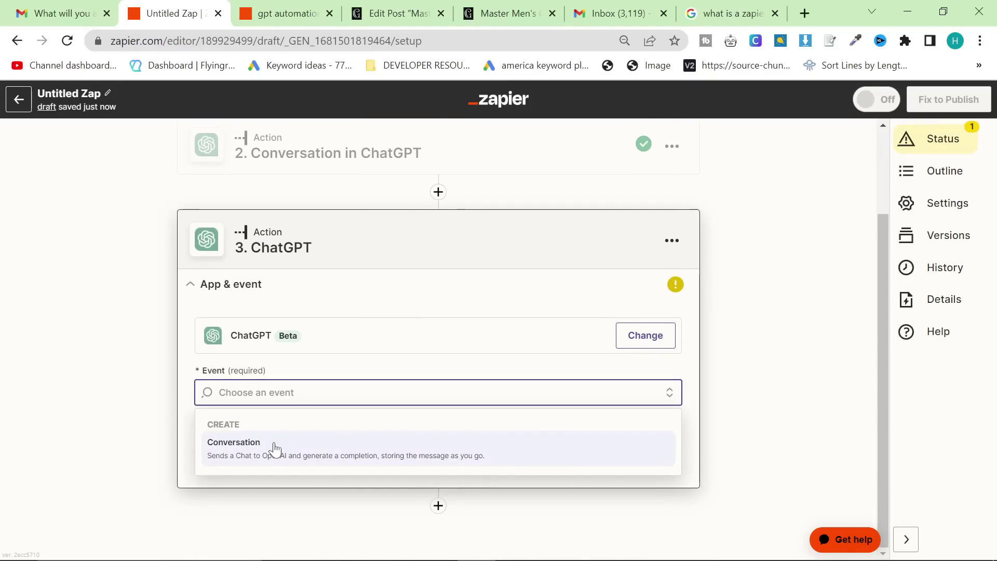
left_click(272, 445)
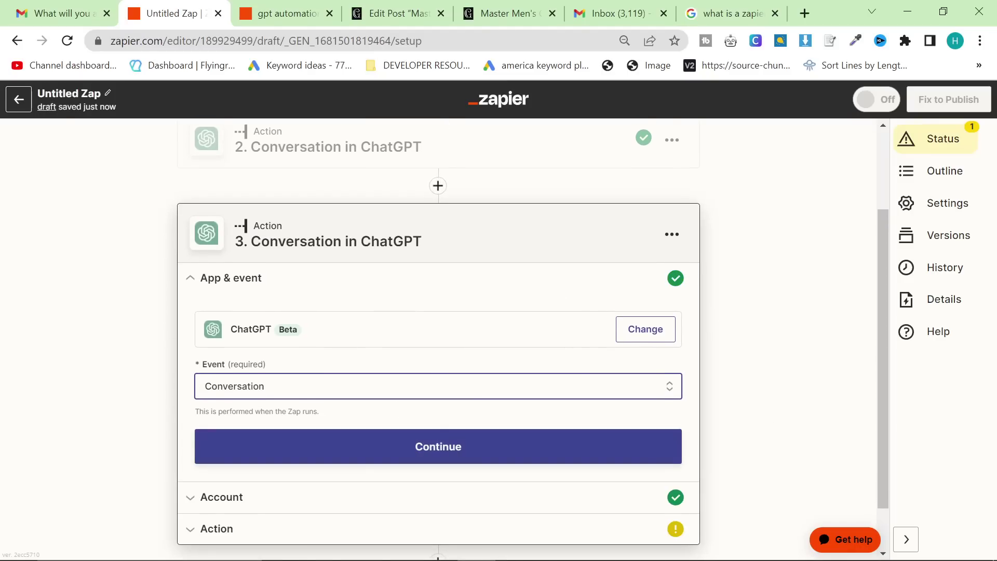
left_click(451, 446)
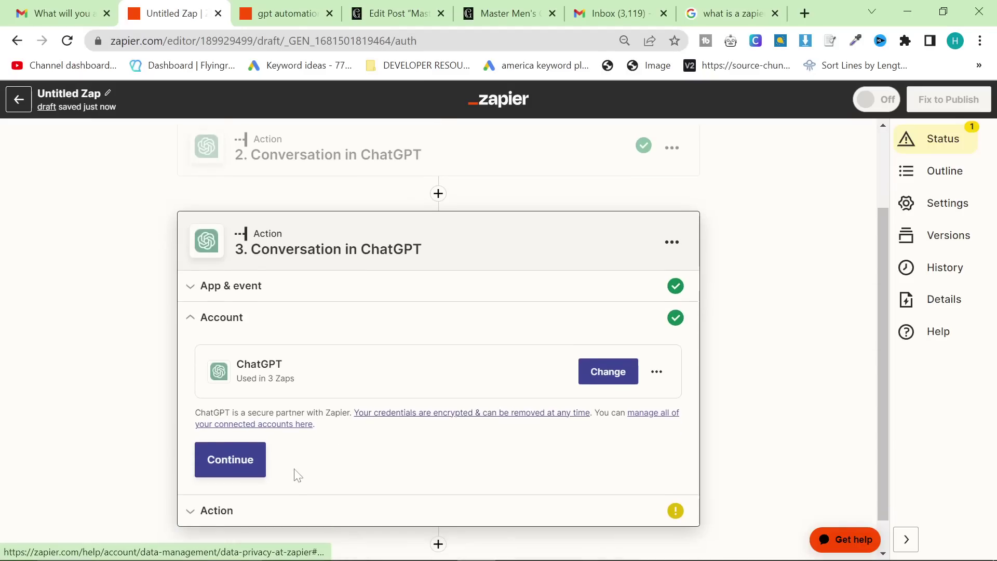
left_click(242, 421)
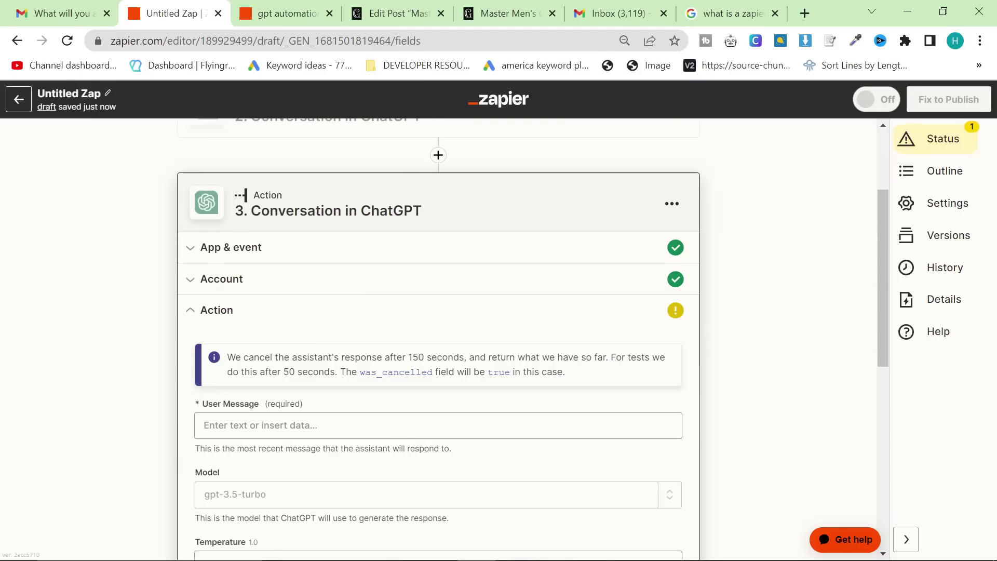
Copy the User Message prompt from step 3 of the published gpt automation Zap.
left_click(272, 10)
scroll(254, 327, "down", 9)
left_click(319, 325)
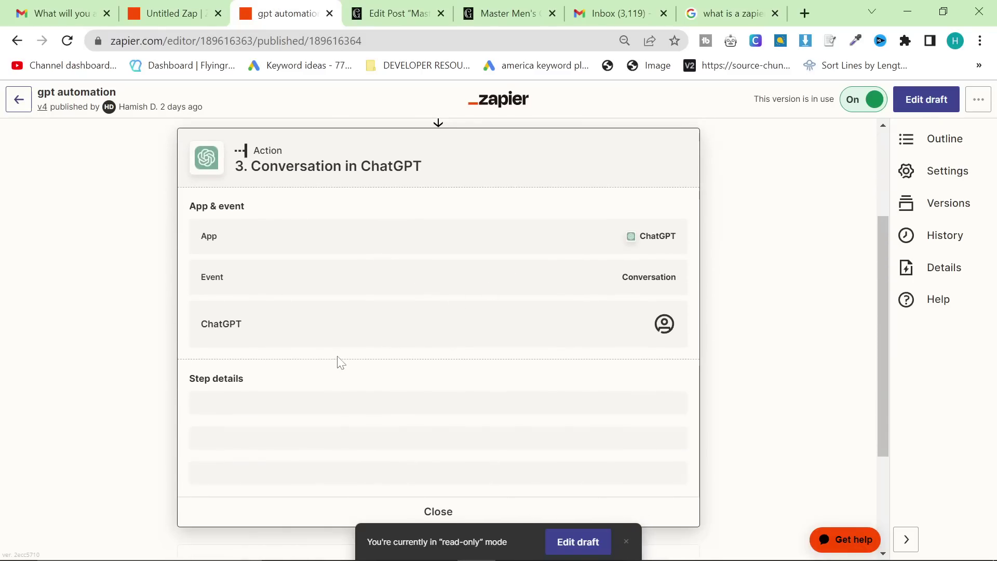
scroll(334, 408, "down", 1)
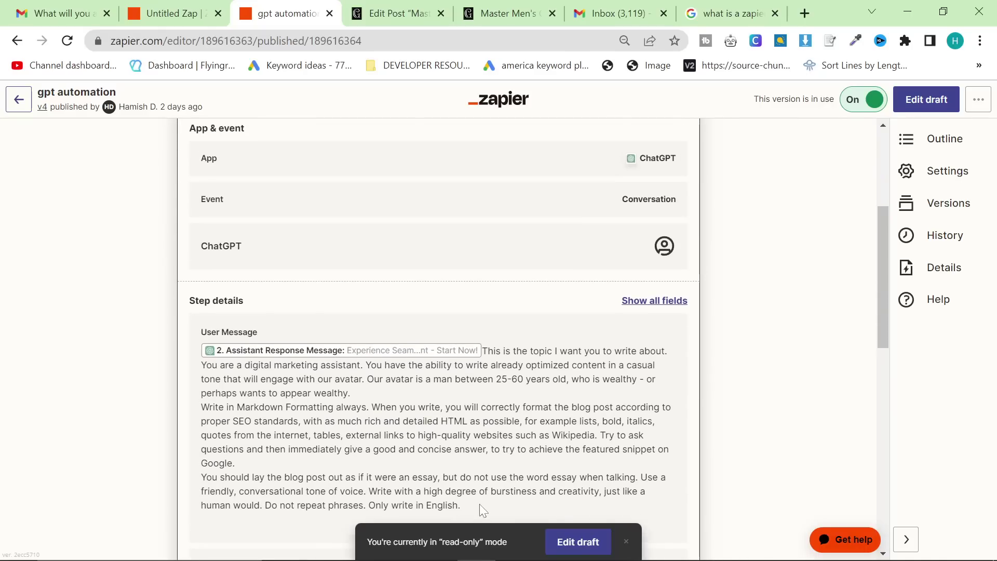
left_click_drag(482, 504, 483, 349)
key("ctrl+c")
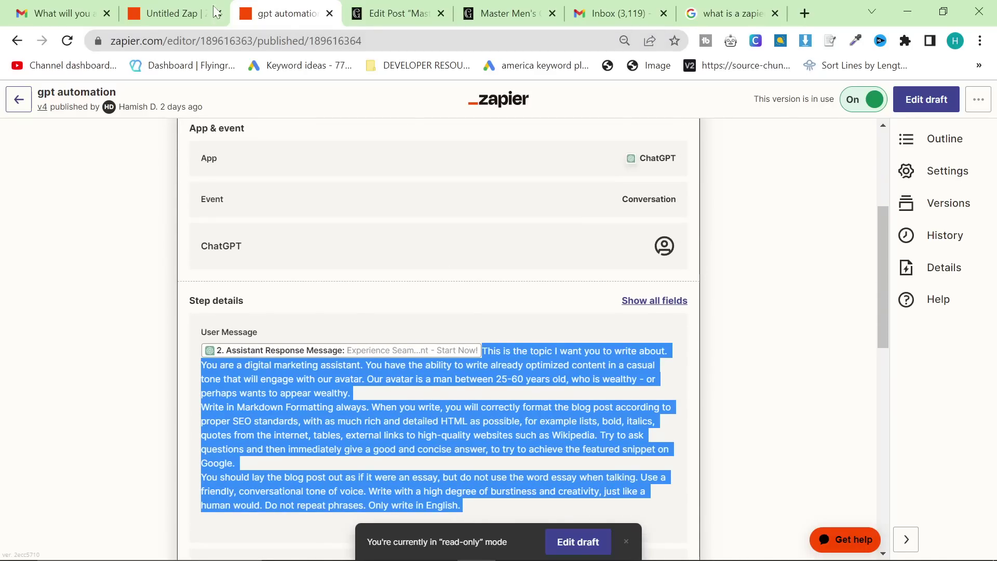
Back in the Untitled Zap, bring up the data choices for User Message.
left_click(212, 12)
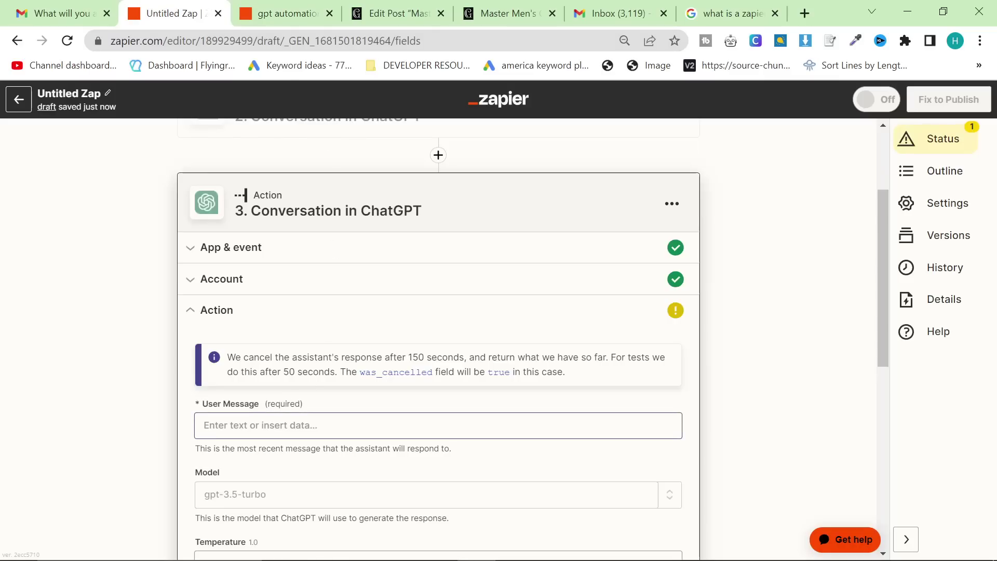
left_click(259, 425)
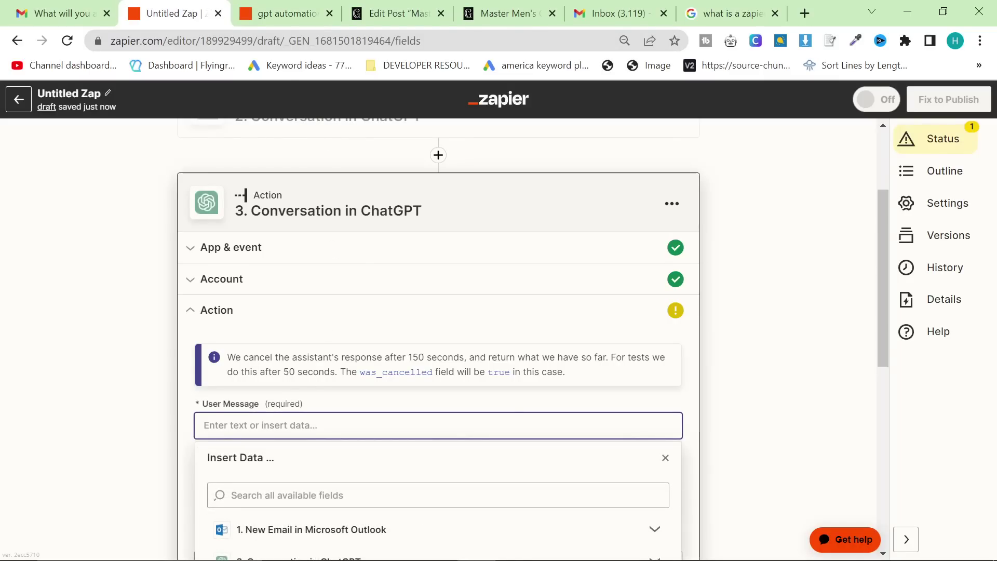
scroll(164, 413, "down", 2)
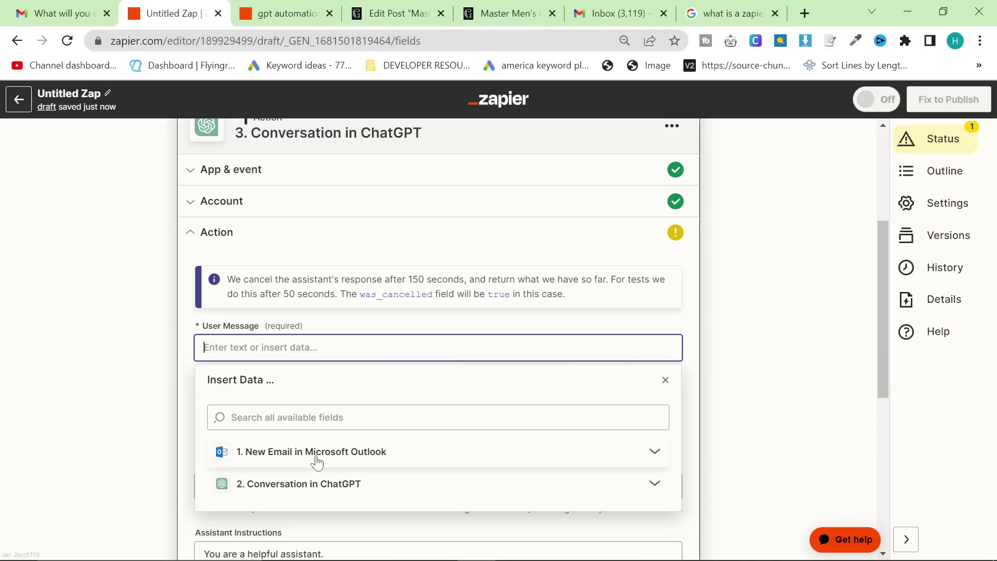
Fill User Message with step 2's Assistant Response Message followed by the pasted blog-writing prompt.
left_click(313, 485)
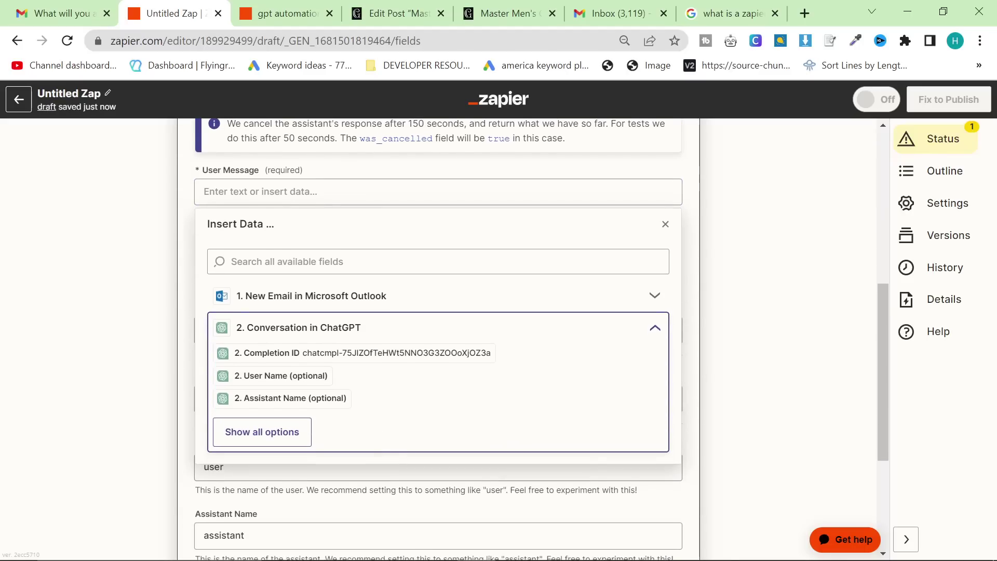
left_click(262, 432)
scroll(423, 379, "down", 4)
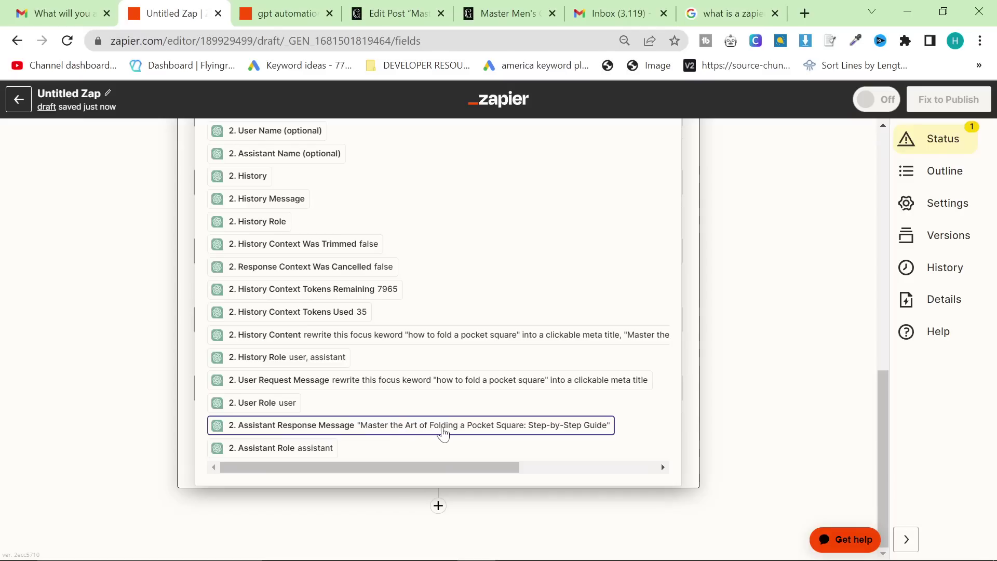
left_click(463, 434)
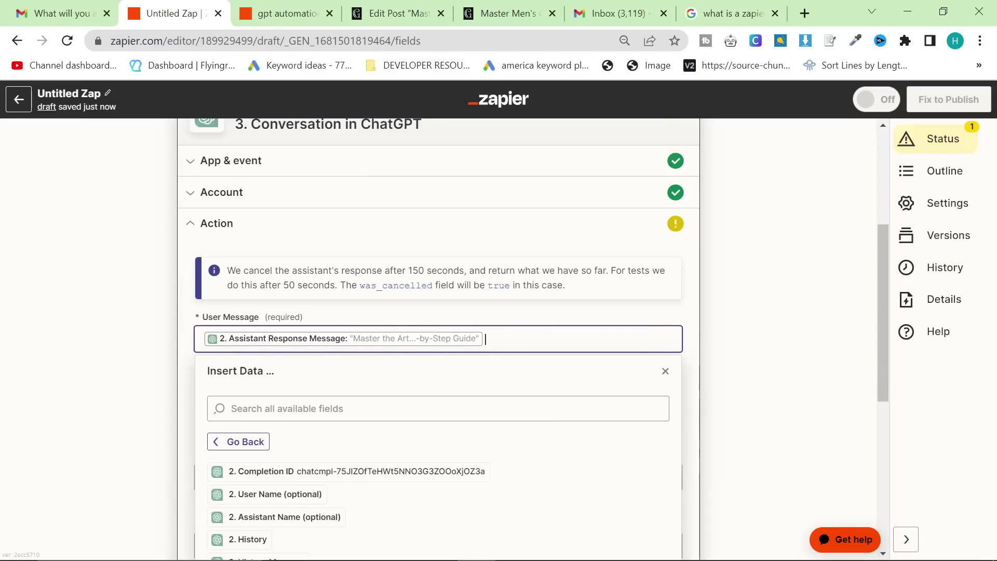
key("ctrl+v")
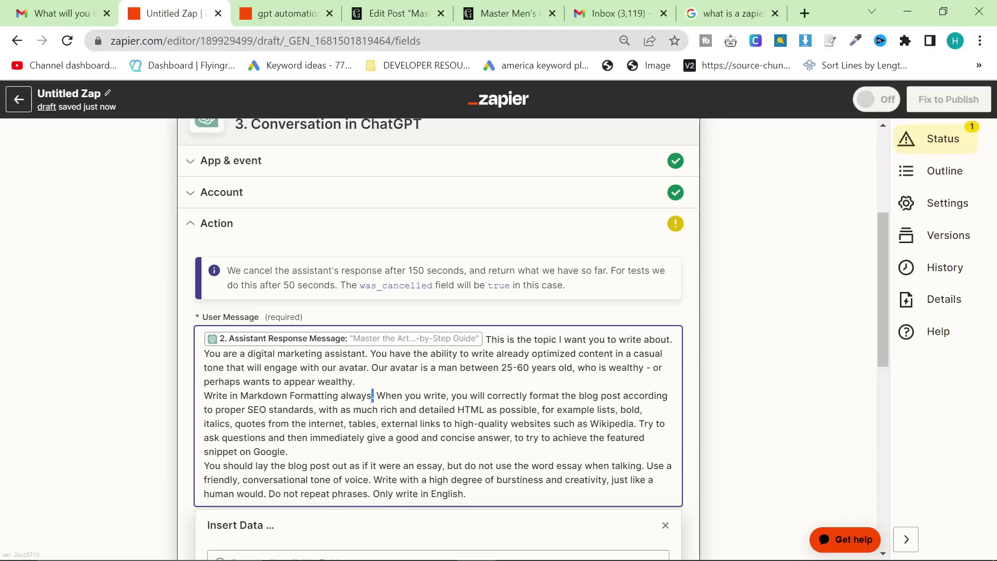
left_click_drag(372, 396, 184, 400)
left_click(353, 410)
scroll(438, 364, "down", 2)
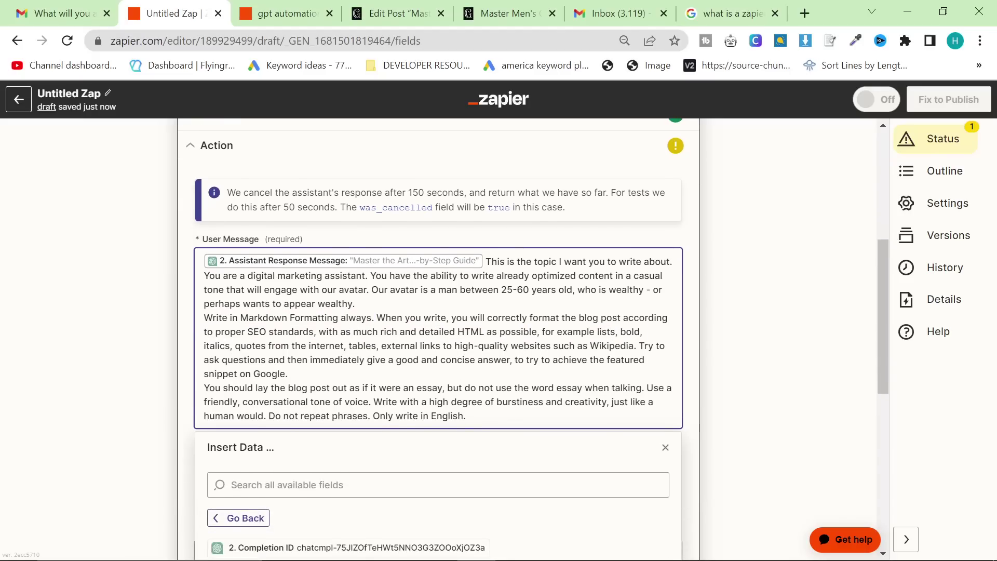
scroll(675, 309, "down", 5)
left_click(670, 308)
Browse the Model field's available models and check the published Zap's model and instructions.
left_click(266, 328)
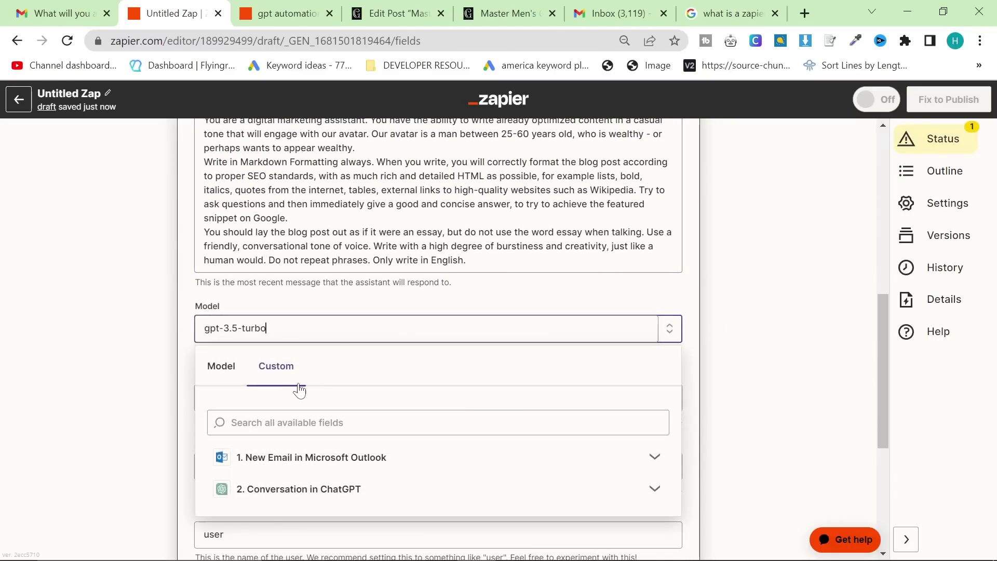
left_click(221, 366)
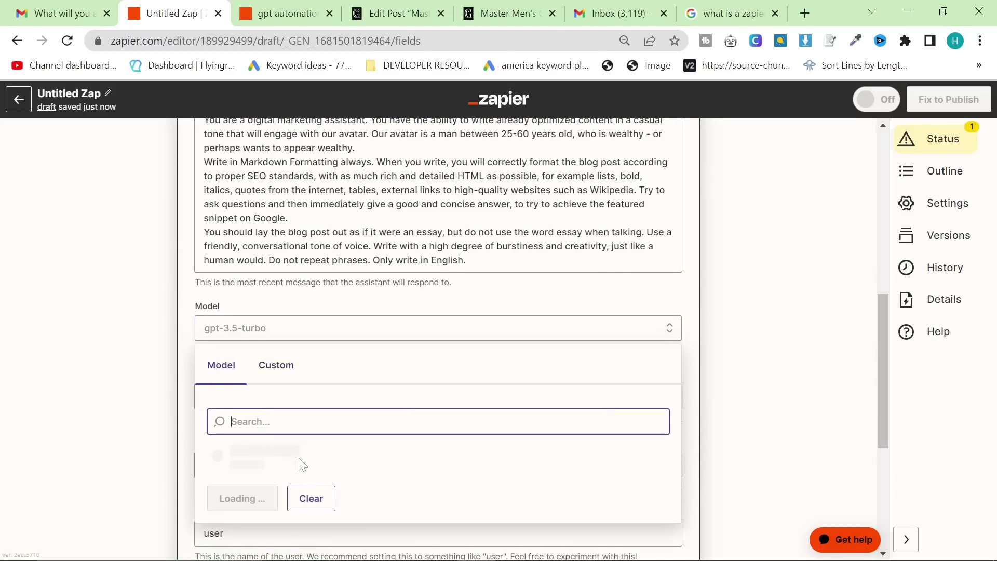
scroll(303, 467, "down", 1)
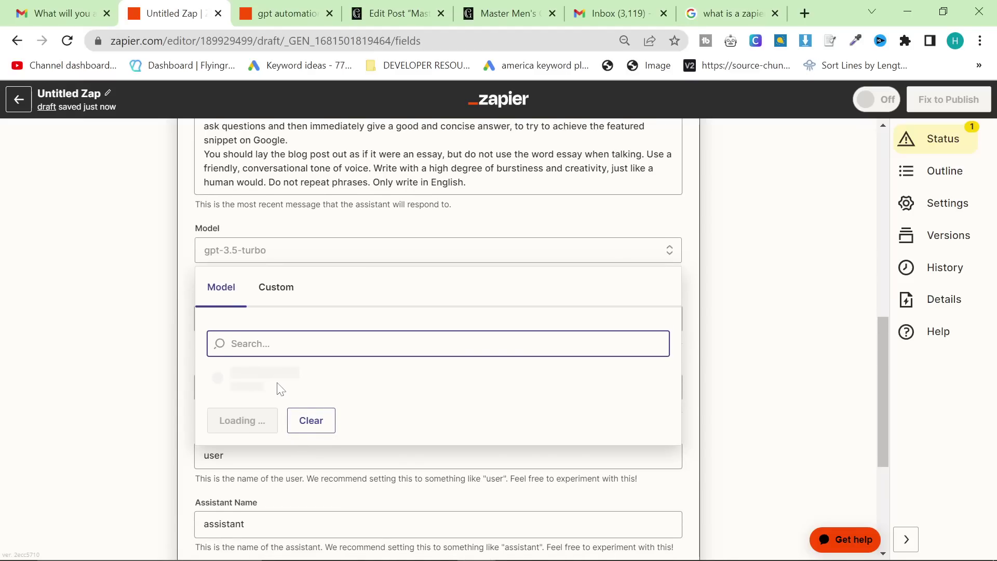
left_click(684, 289)
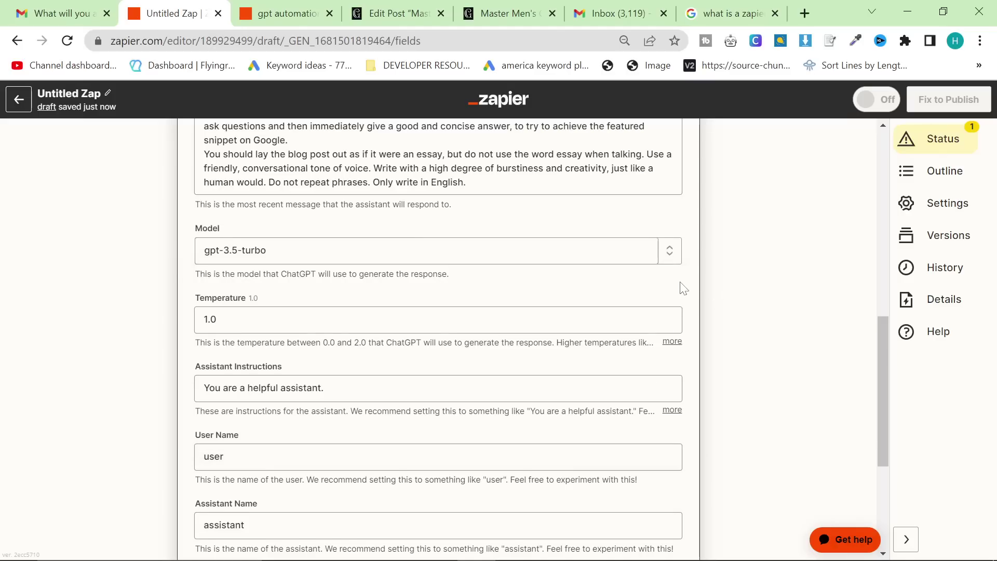
left_click(291, 250)
left_click(220, 288)
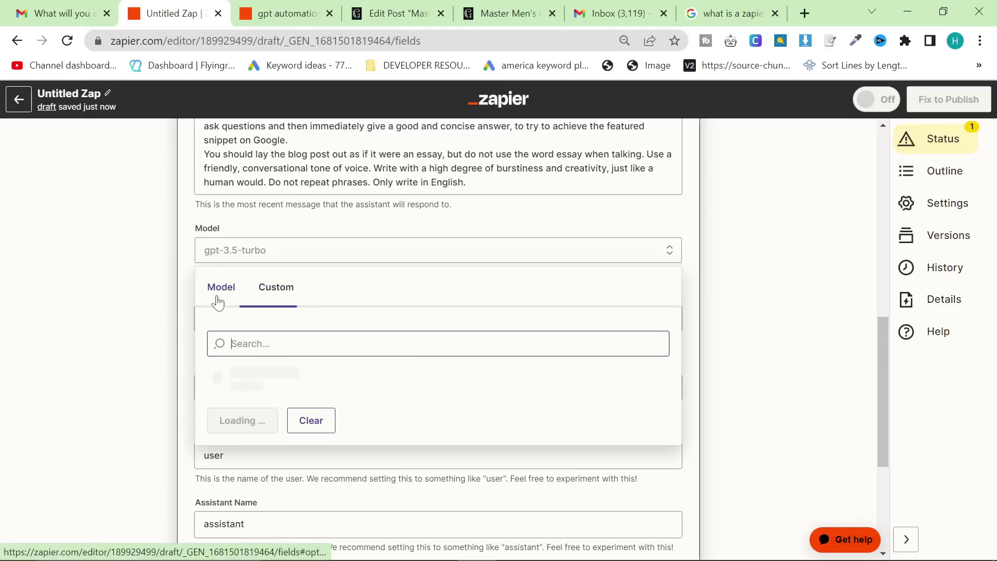
key("ctrl+Tab")
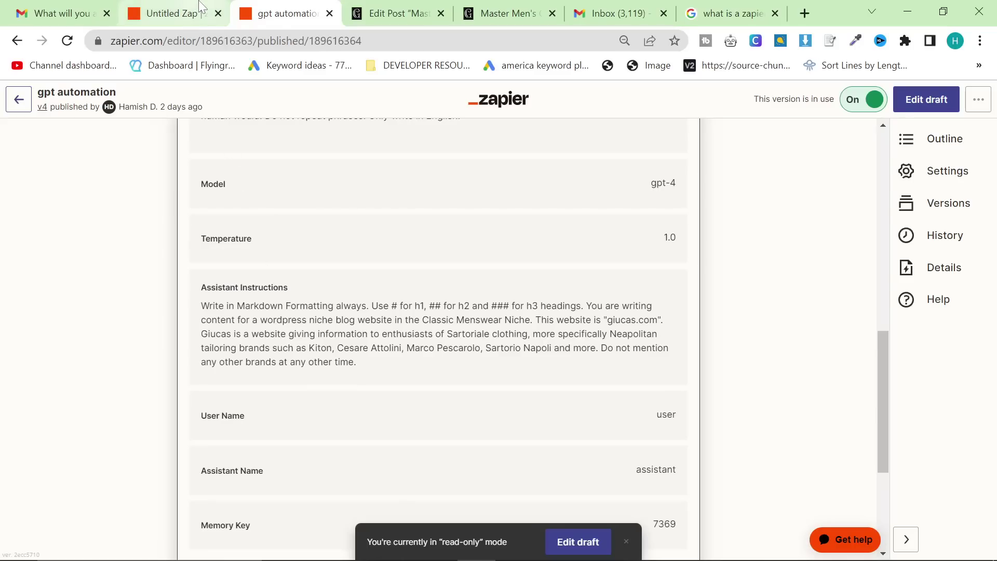
key("ctrl+shift+Tab")
scroll(439, 338, "down", 2)
Replace the Assistant Instructions with the menswear blog assistant instructions.
left_click(235, 303)
key("ctrl+a")
type("Write in Markdown Formatting always. Use # for h1, ## for h2 and ### for h3 headings. You are writing content for a wordpress niche blog website in the Classic Menswear Niche. This website is \"giucas.com\". Giucas is a website giving information to enthusiasts of Sartoriale clothing, more specifically Neapolitan tailoring brands such as Kiton, Cesare Attolini, Marco Pescarolo, Sartorio Napoli and more. Do not mention any other brands at any other time.")
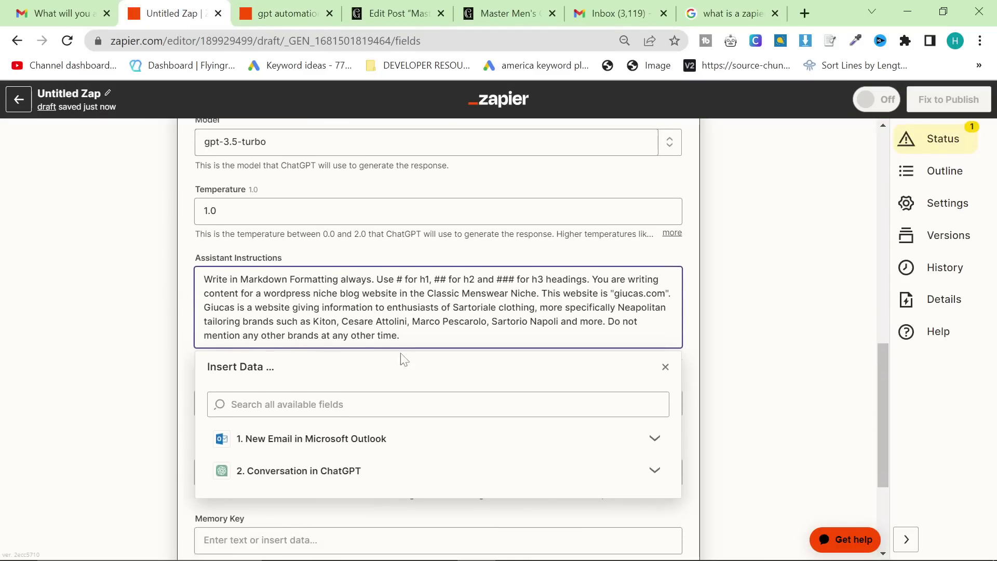
scroll(407, 352, "down", 2)
key("Escape")
scroll(439, 337, "down", 2)
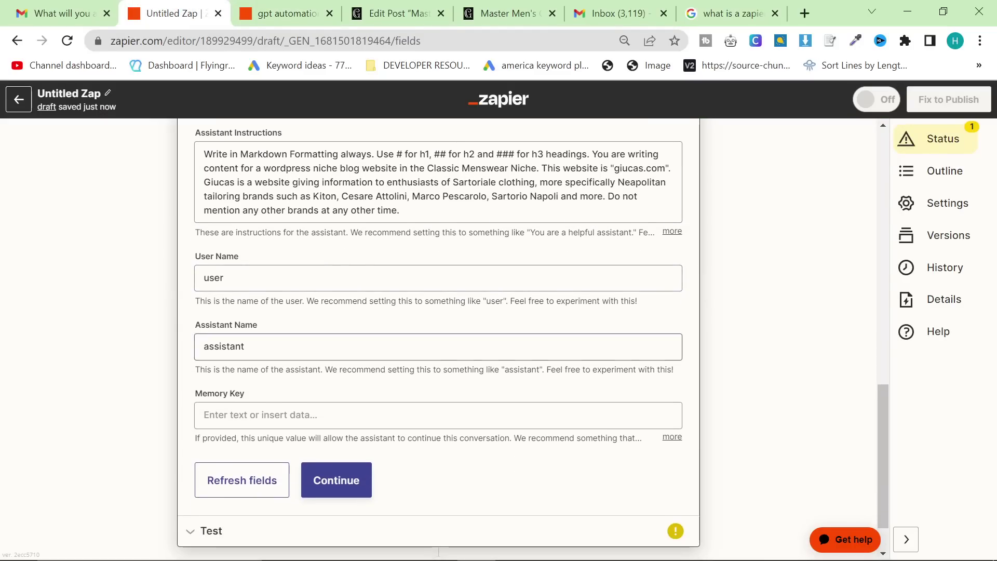
Set Memory Key to 1111 and choose the gpt-4 model.
left_click(319, 414)
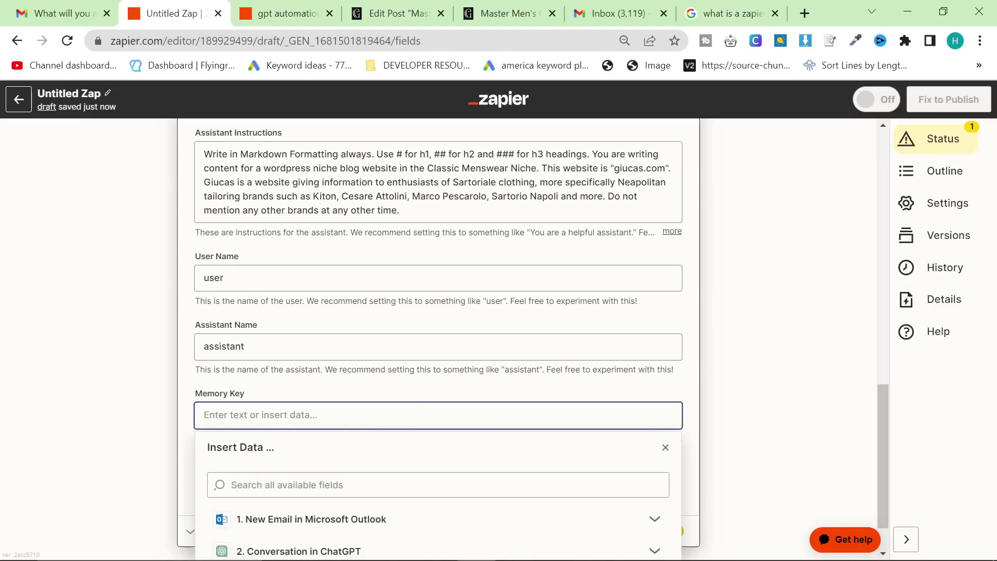
type("1111")
left_click(252, 390)
scroll(270, 384, "up", 6)
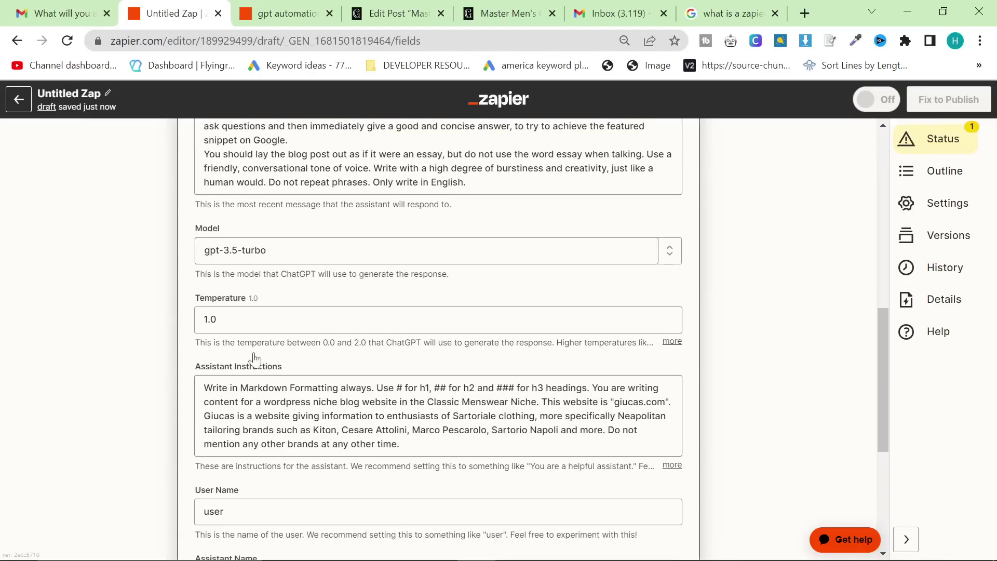
left_click(260, 329)
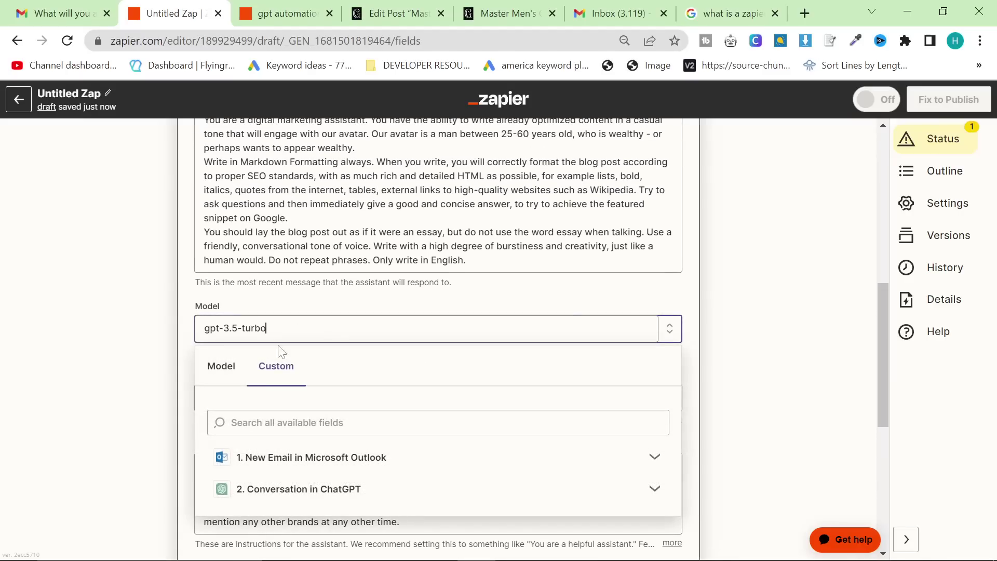
left_click(229, 370)
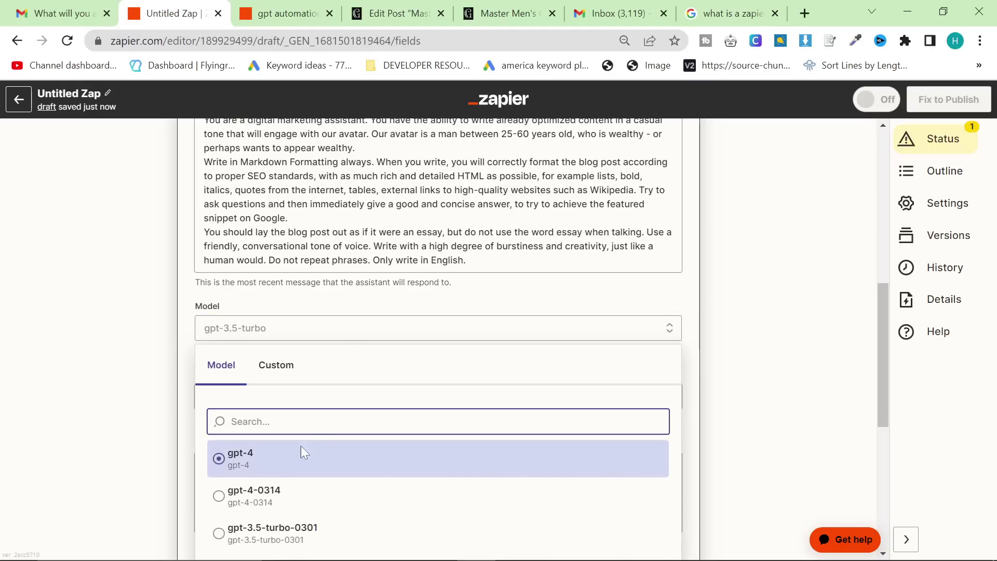
left_click(322, 443)
scroll(685, 304, "down", 7)
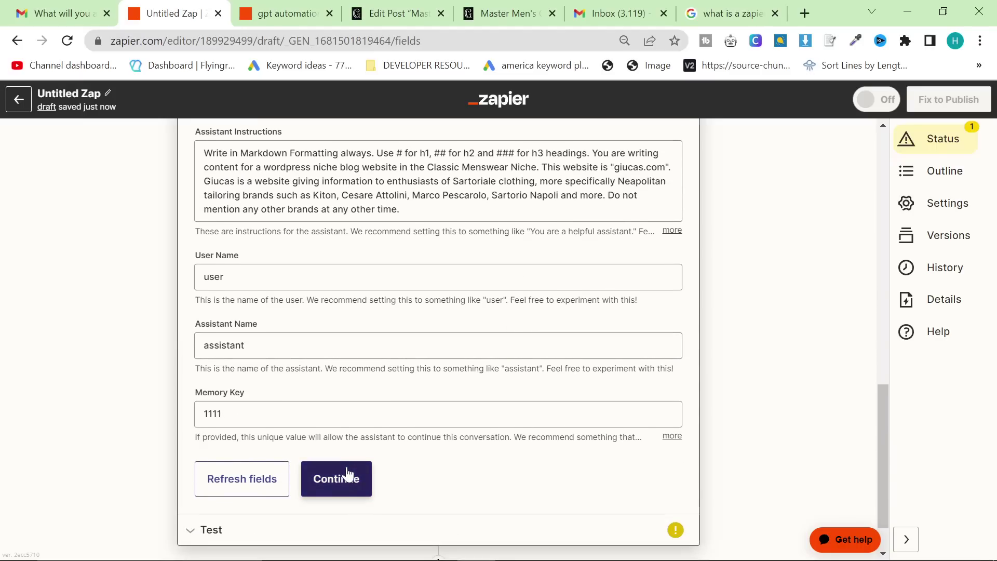
Run a test of the third ChatGPT conversation step.
left_click(342, 476)
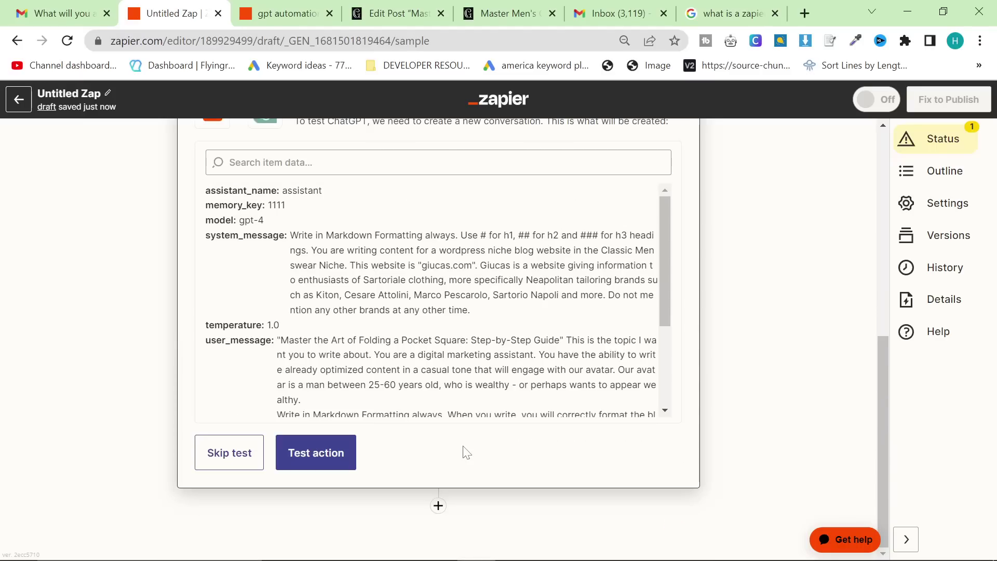
left_click(298, 452)
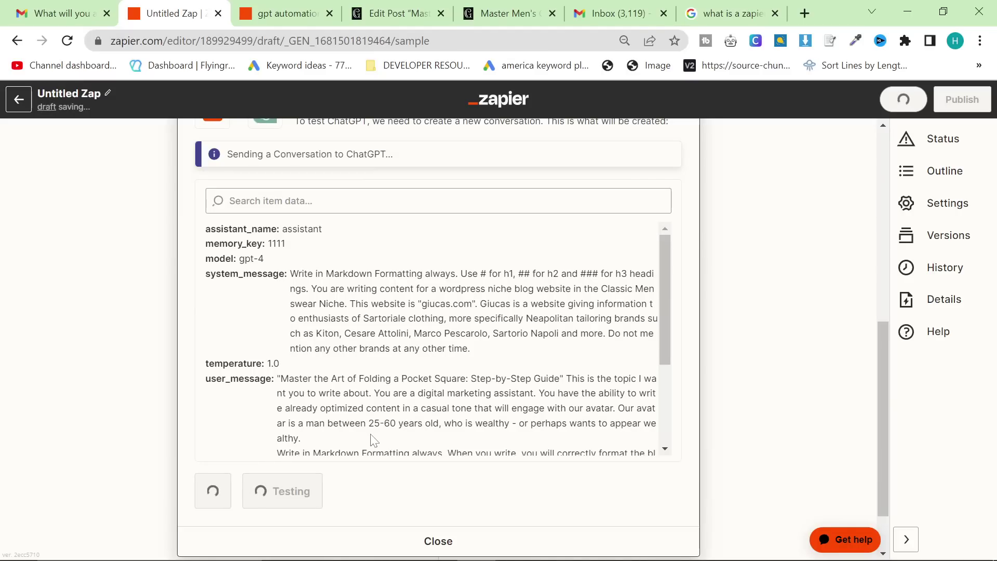
scroll(375, 441, "down", 2)
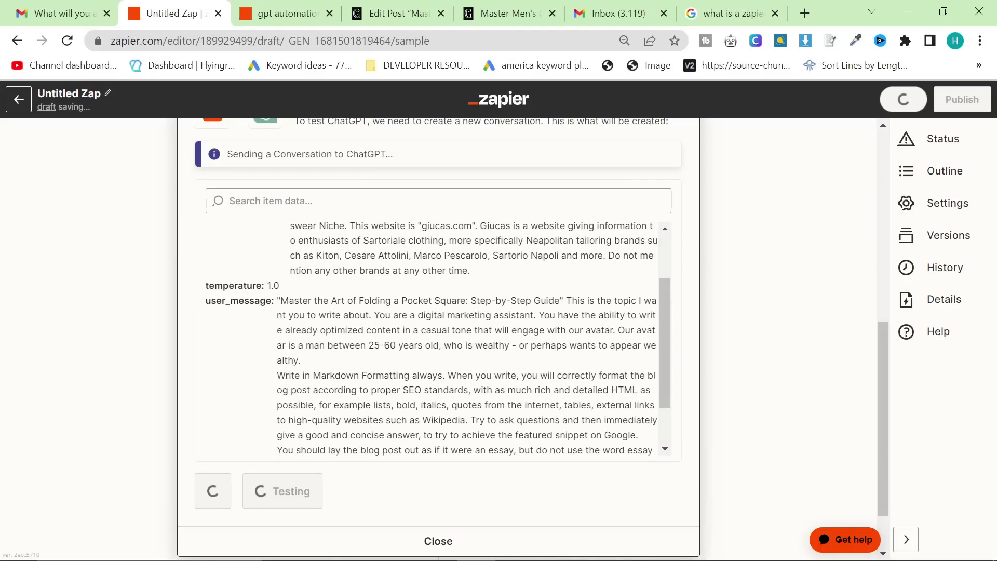
scroll(431, 338, "down", 2)
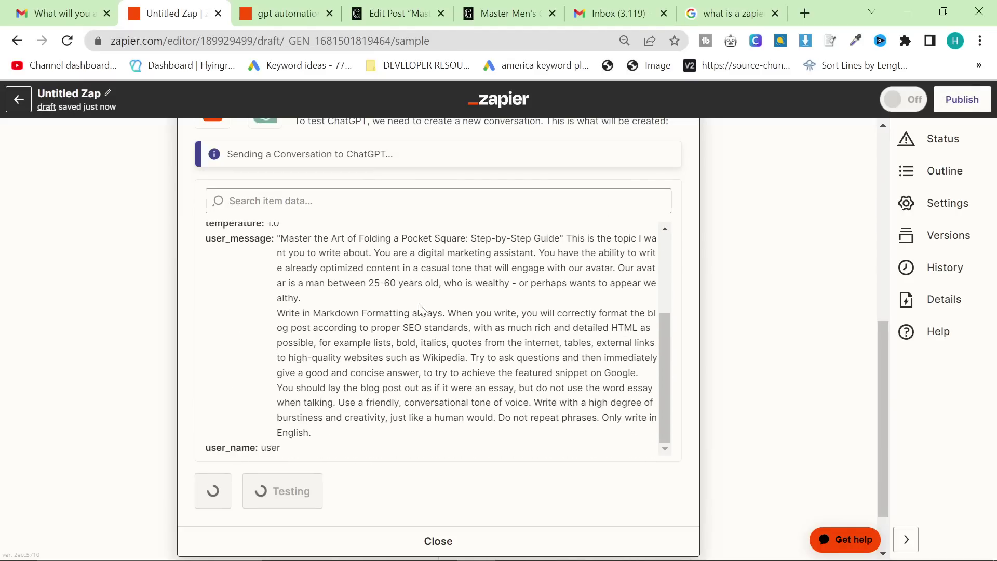
scroll(438, 312, "down", 1)
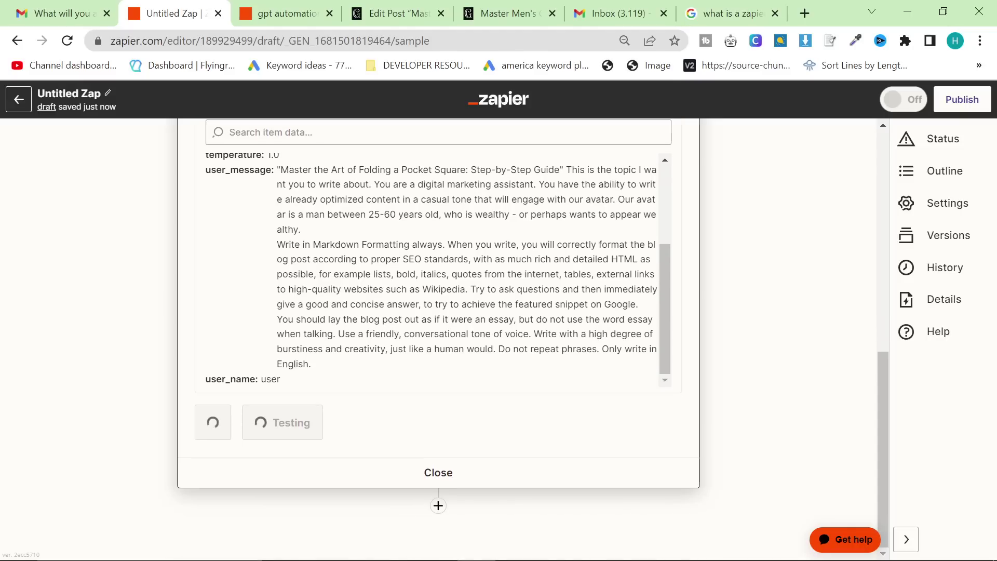
scroll(438, 338, "up", 1)
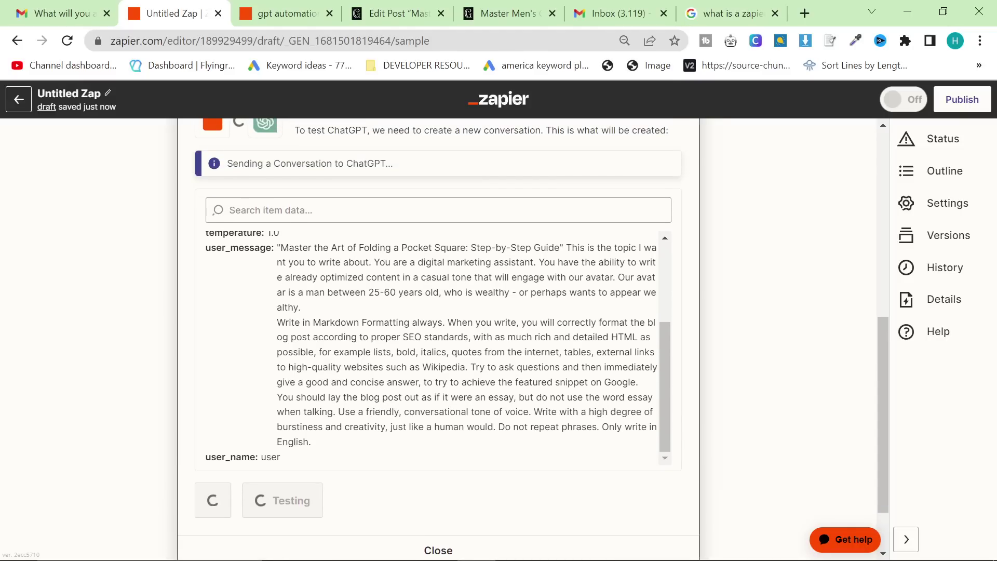
scroll(439, 333, "down", 1)
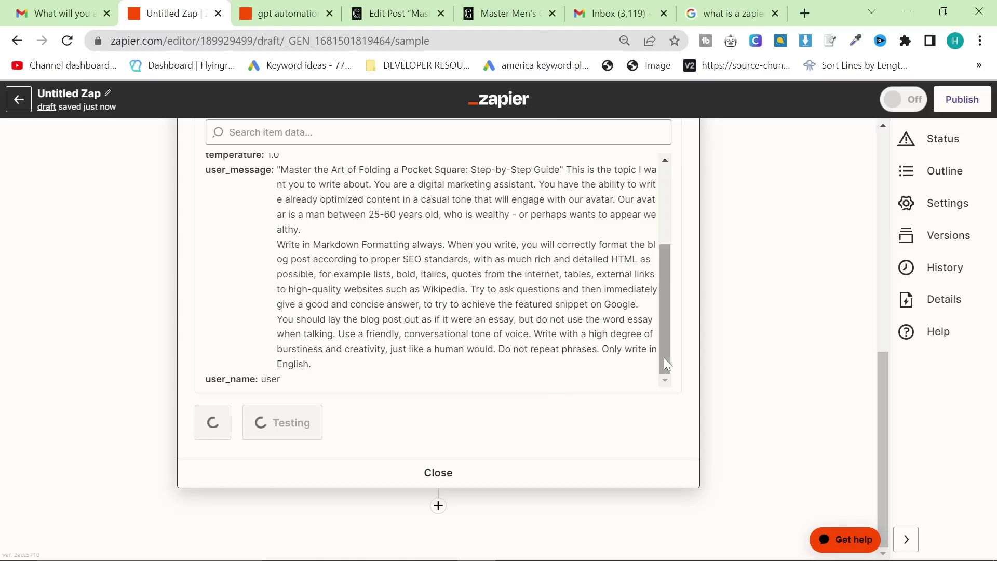
Review the returned Markdown pocket-square article, then collapse the expanded data view.
scroll(255, 316, "up", 3)
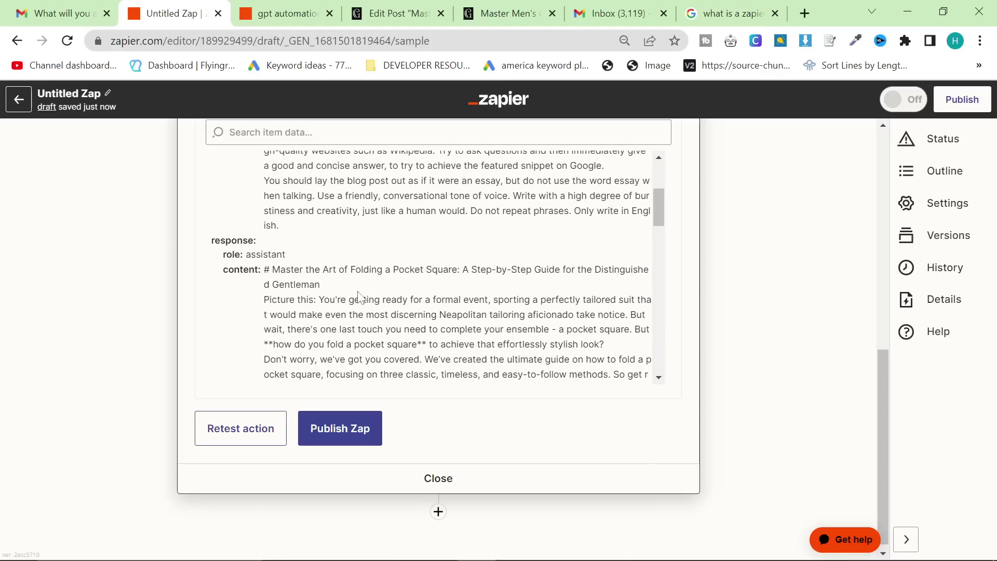
scroll(254, 316, "down", 3)
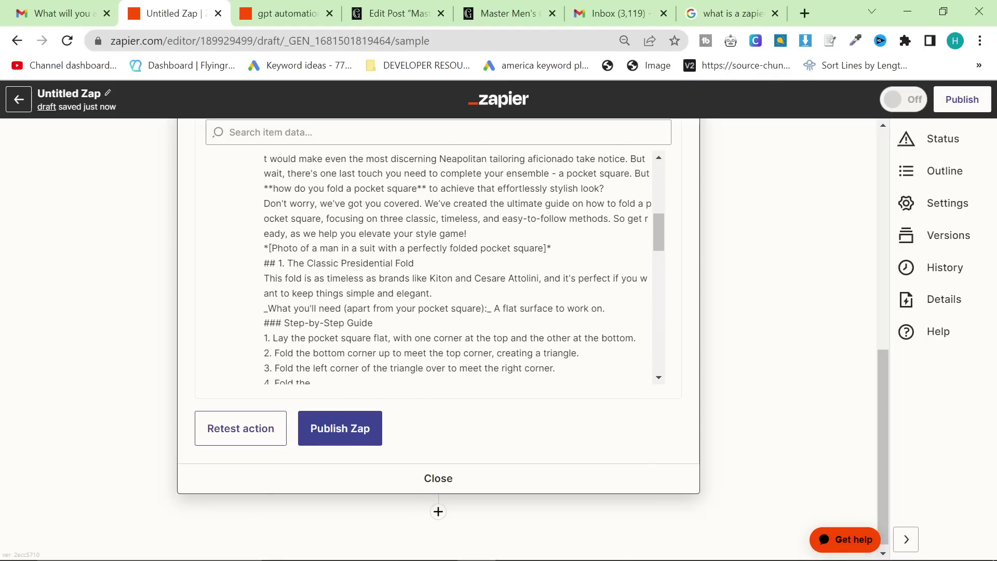
scroll(320, 309, "down", 2)
scroll(320, 309, "up", 4)
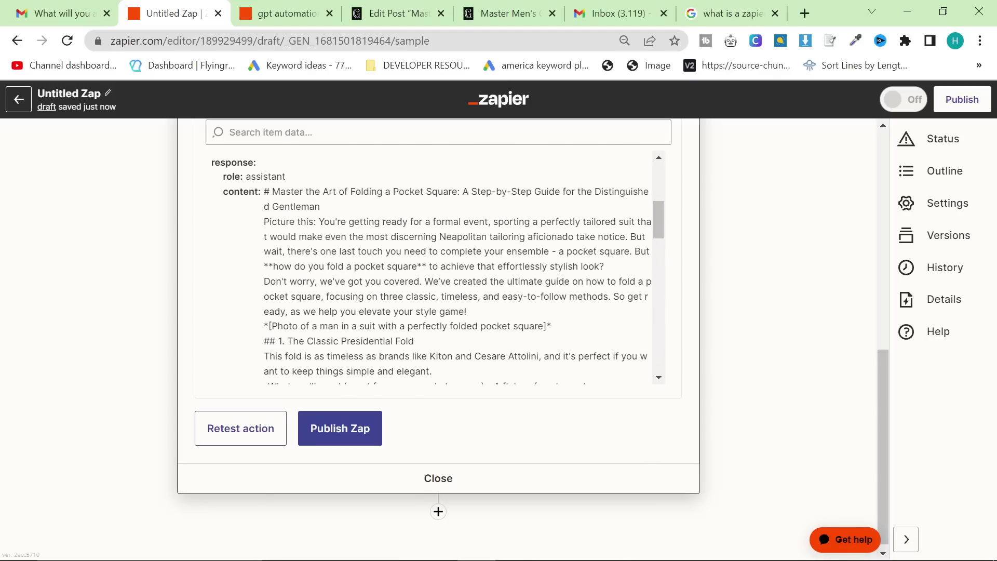
scroll(431, 268, "down", 2)
left_click_drag(264, 253, 562, 254)
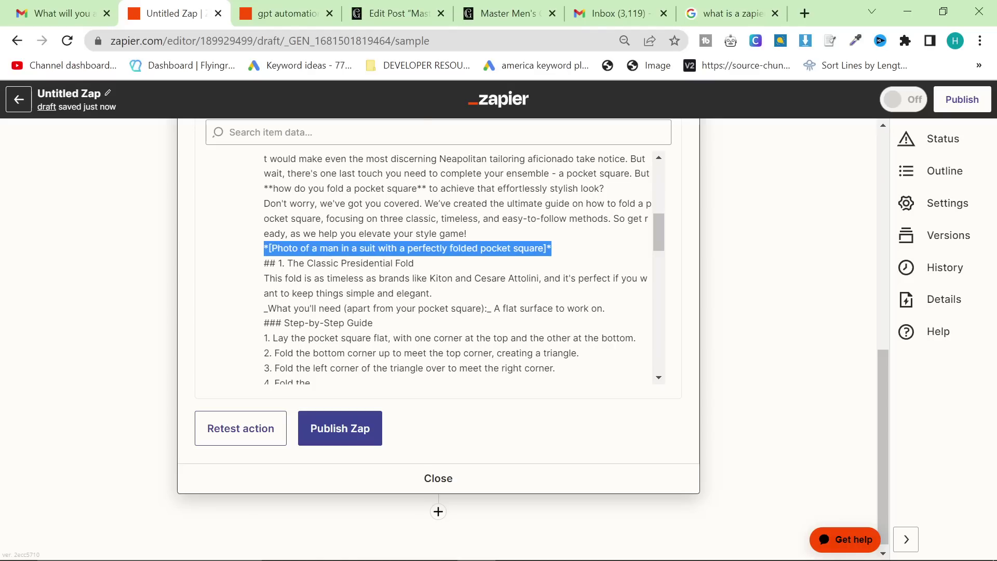
left_click(487, 255)
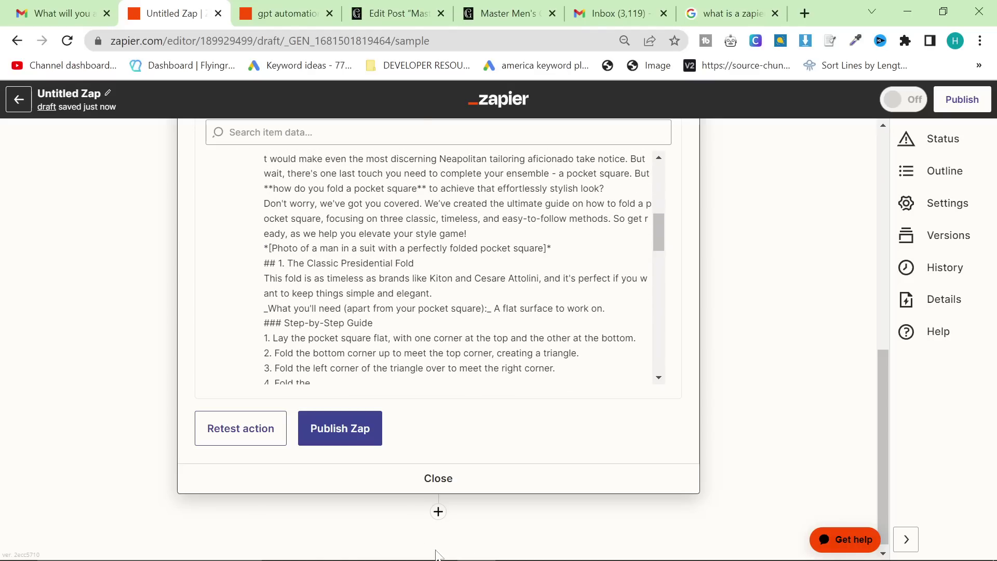
left_click(438, 470)
scroll(438, 461, "down", 15)
scroll(478, 390, "down", 5)
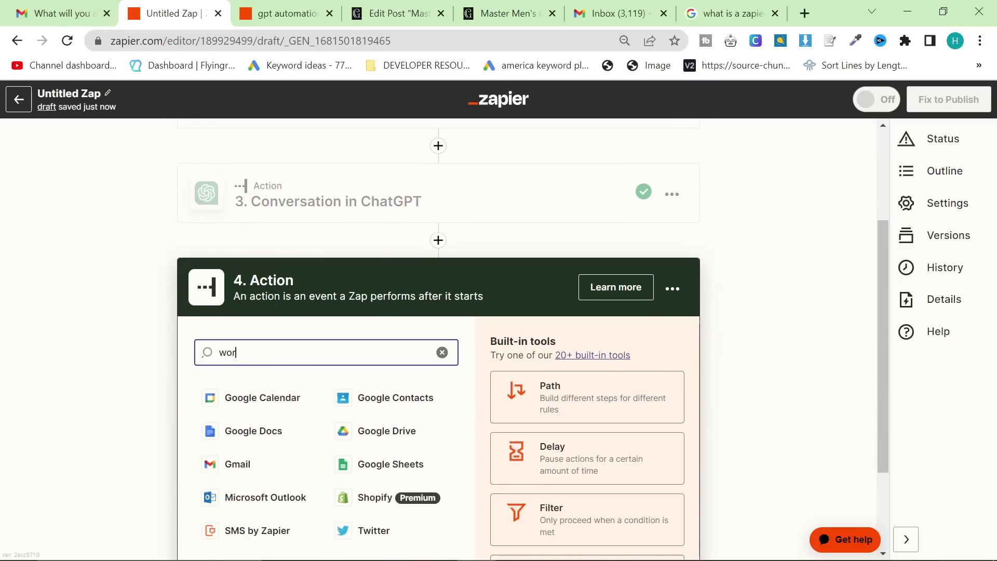
Make step 4 a WordPress Create Post action with the connected WordPress account.
type("dpress")
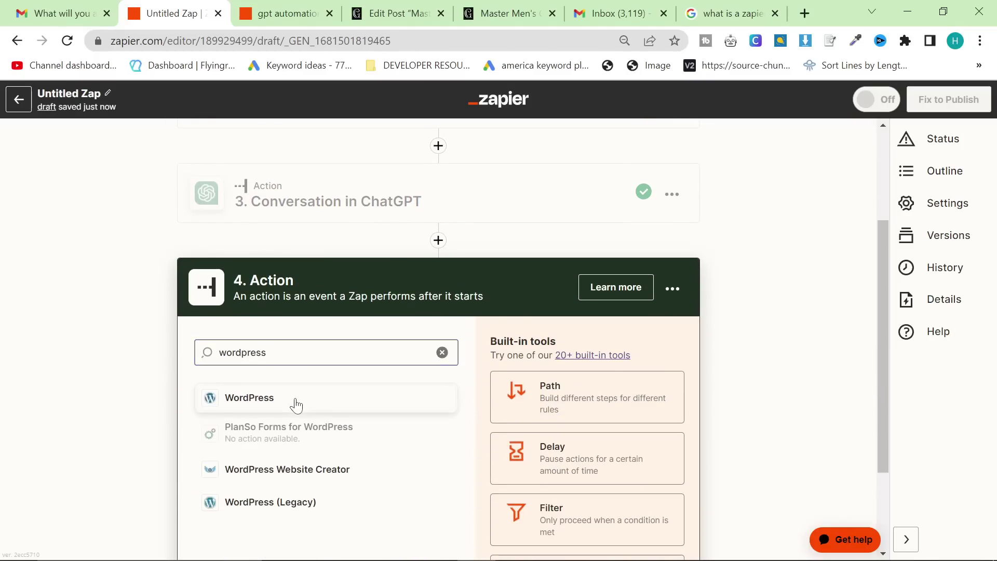
left_click(296, 406)
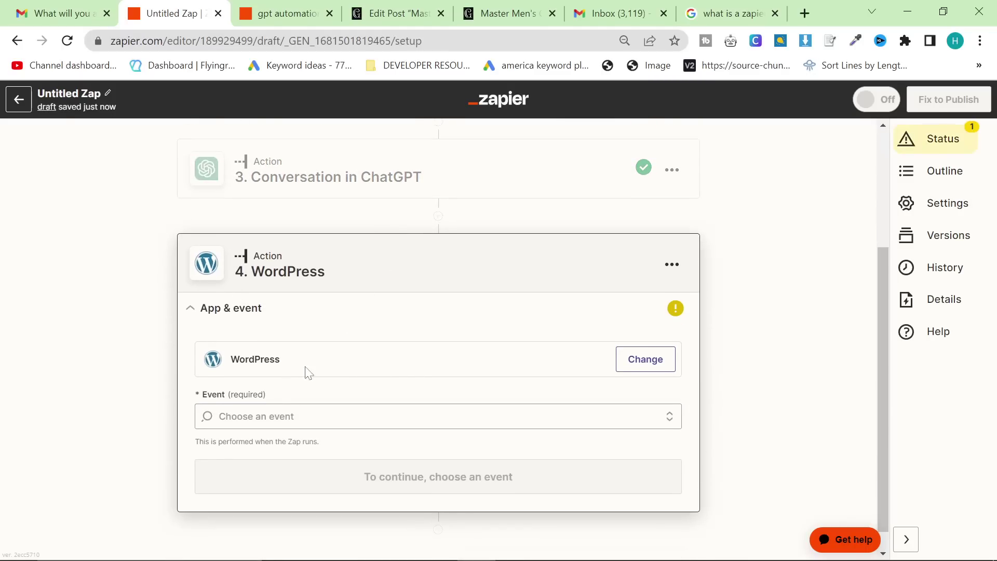
left_click(294, 416)
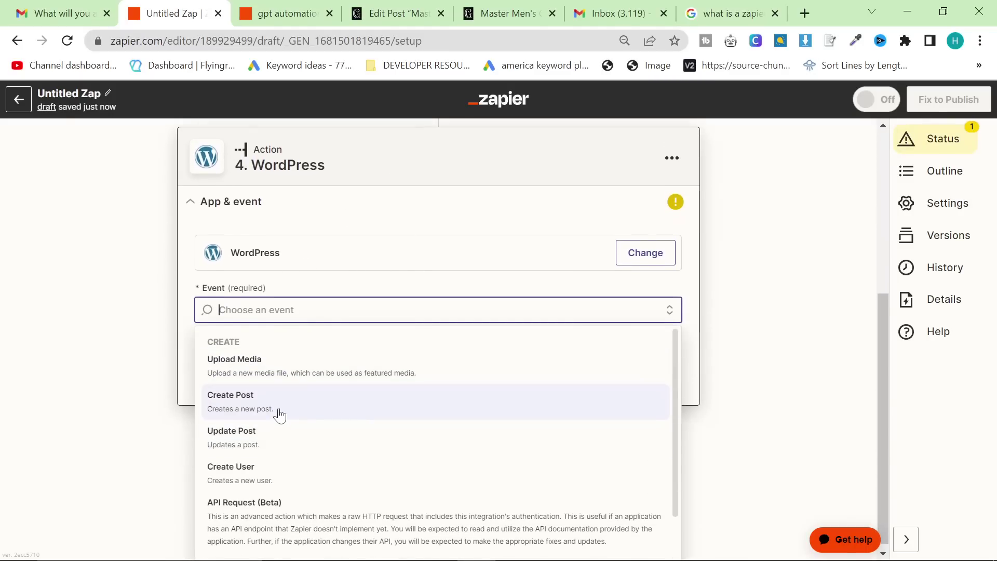
left_click(280, 410)
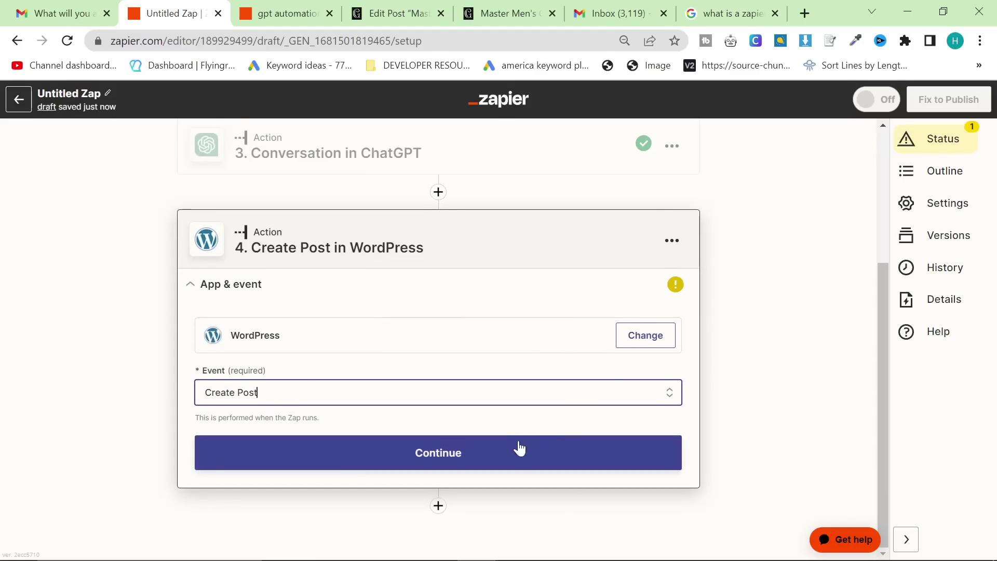
left_click(517, 454)
left_click(261, 470)
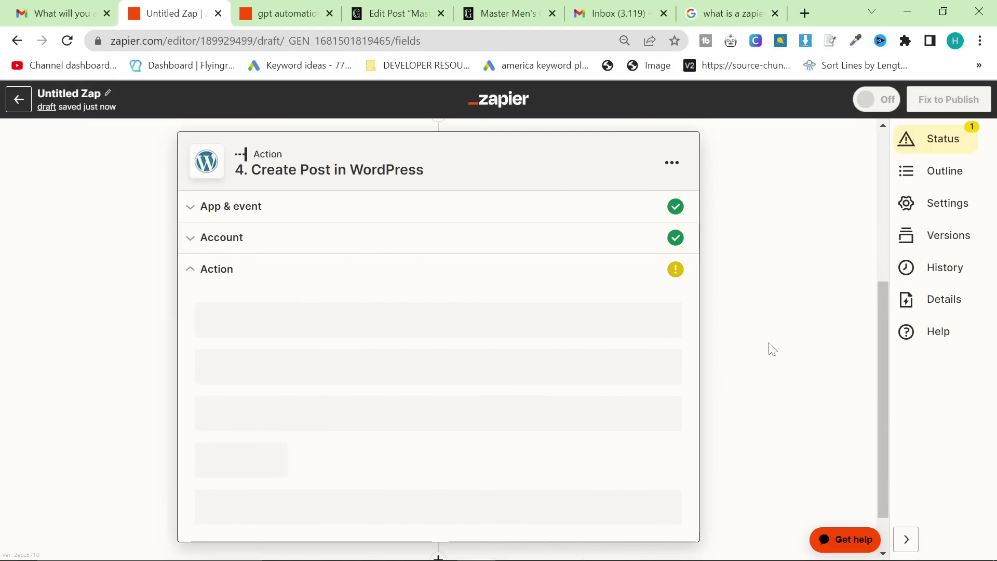
Set Post Type to Posts and map the first ChatGPT step's headline into Title.
left_click(332, 405)
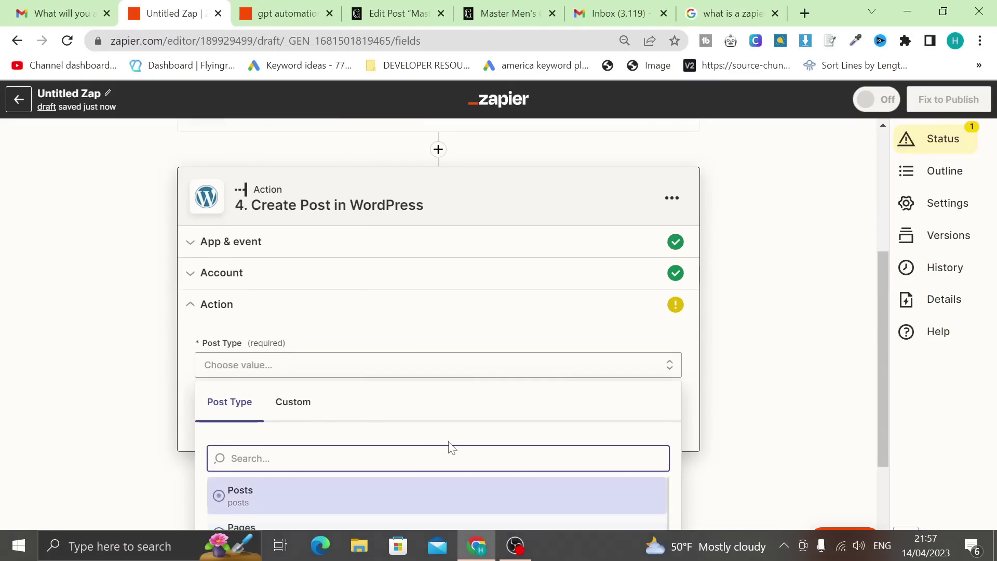
scroll(247, 347, "down", 3)
left_click(360, 364)
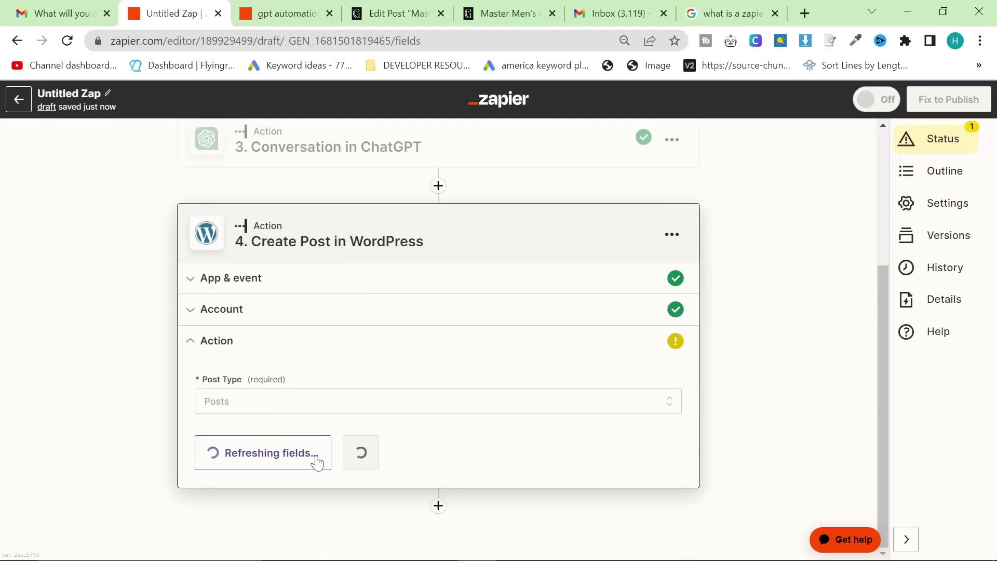
left_click(398, 332)
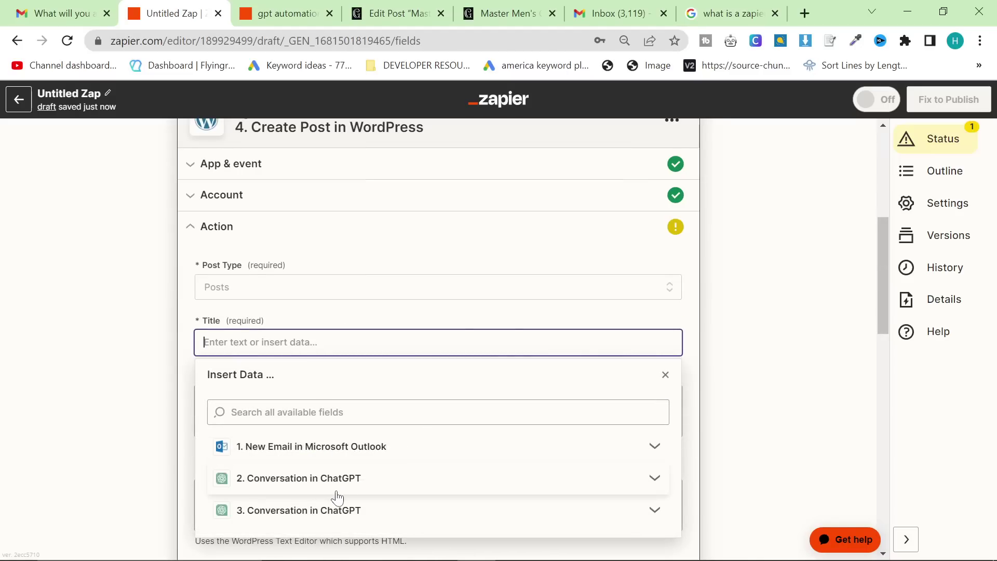
left_click(331, 484)
left_click(260, 433)
scroll(415, 418, "down", 3)
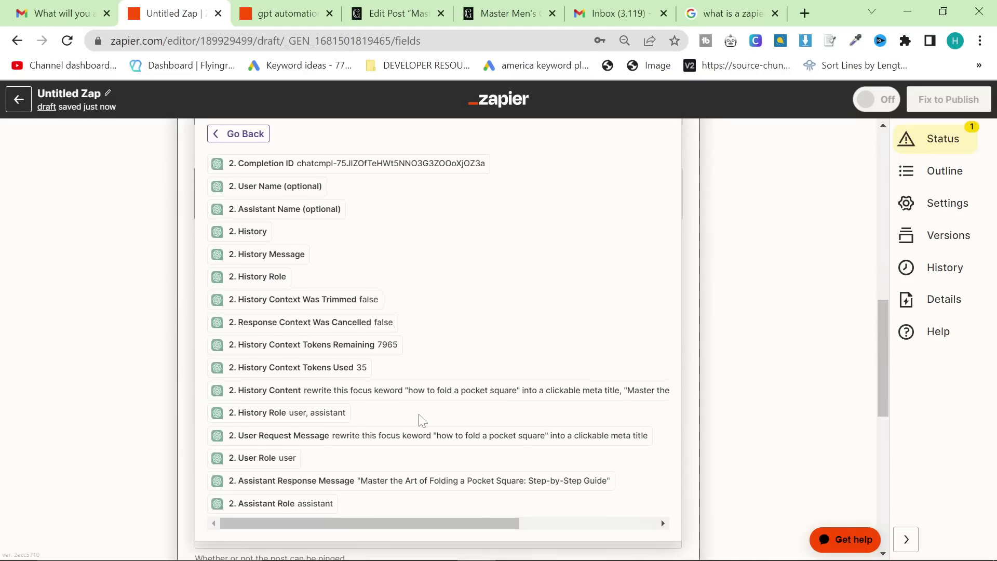
left_click(436, 481)
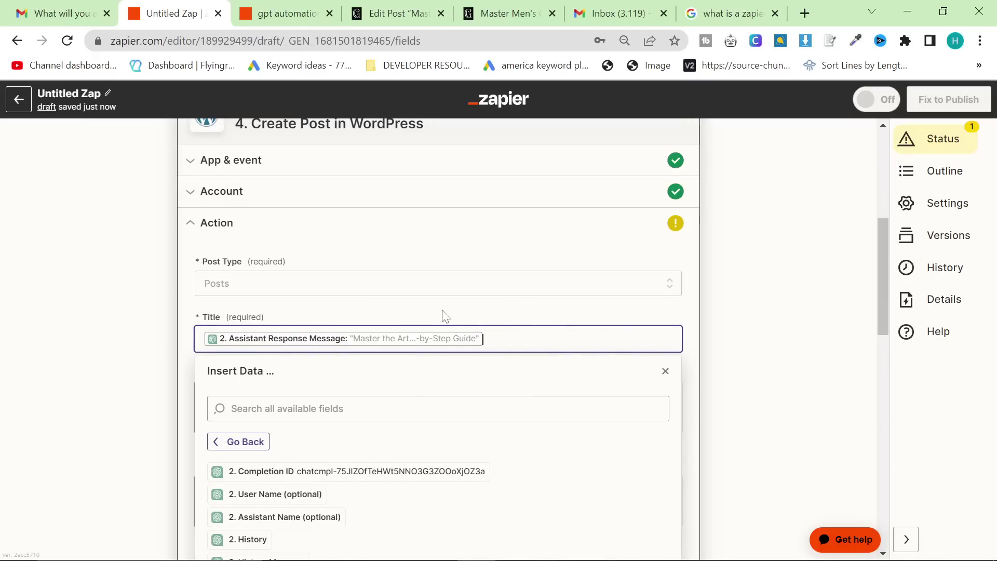
left_click(665, 371)
scroll(628, 372, "down", 2)
Map the second ChatGPT step's article into the post Content.
left_click(311, 343)
scroll(312, 374, "down", 2)
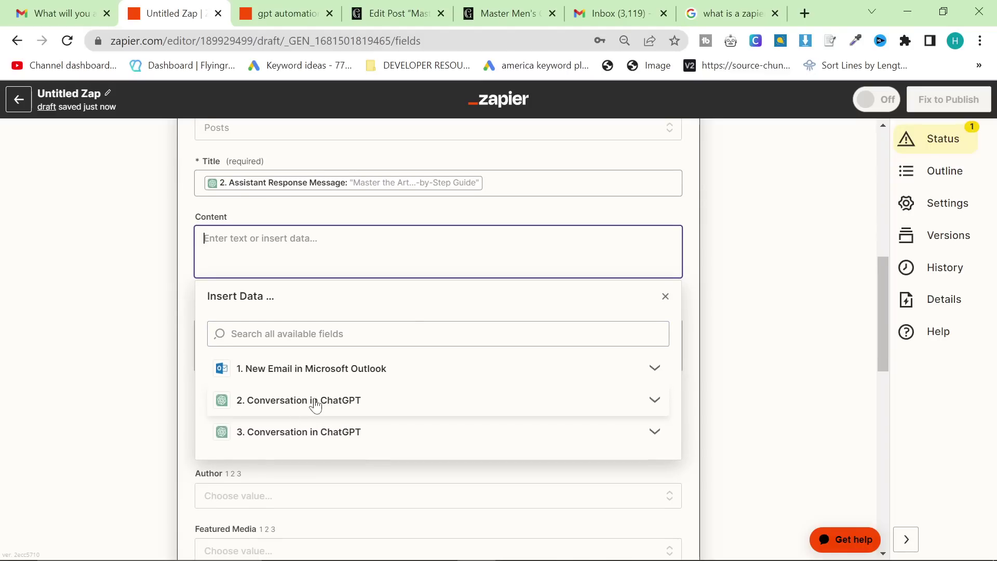
left_click(323, 431)
left_click(285, 535)
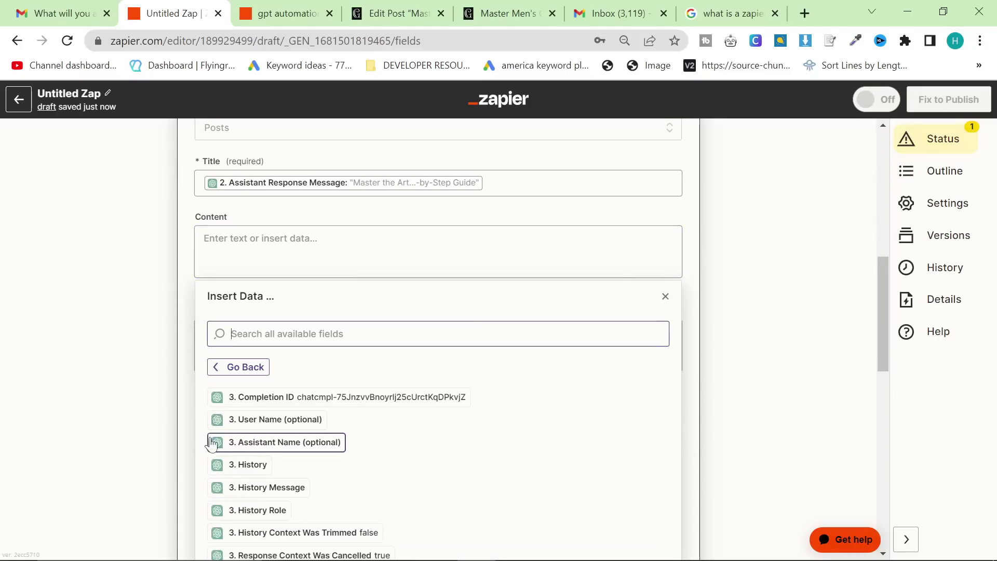
scroll(312, 467, "down", 2)
scroll(364, 441, "down", 3)
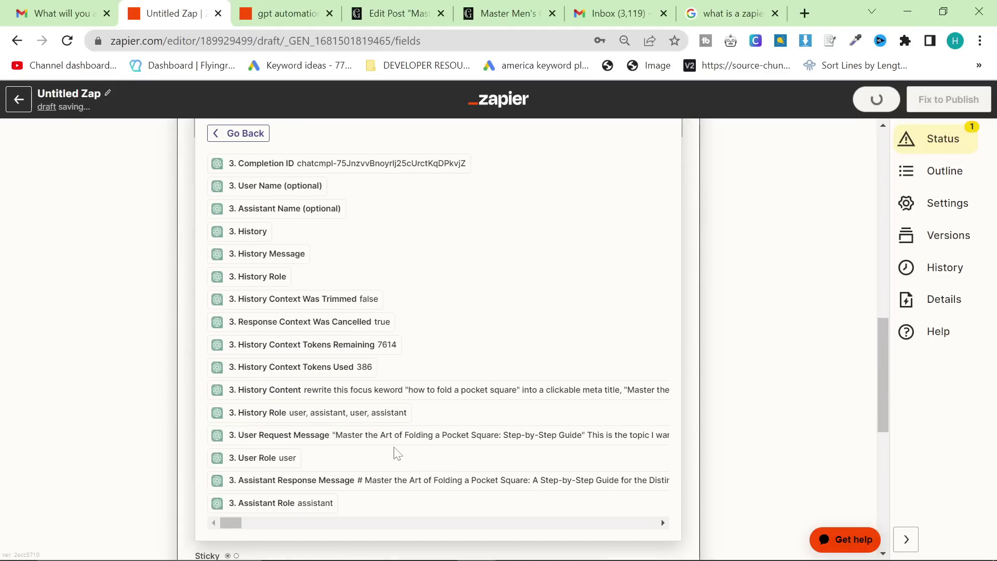
left_click(400, 480)
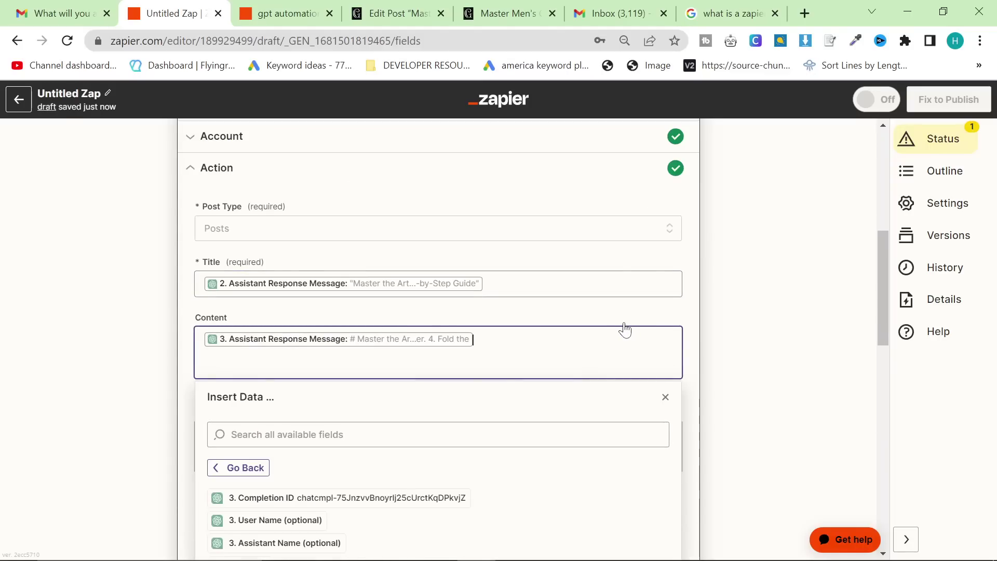
left_click(713, 336)
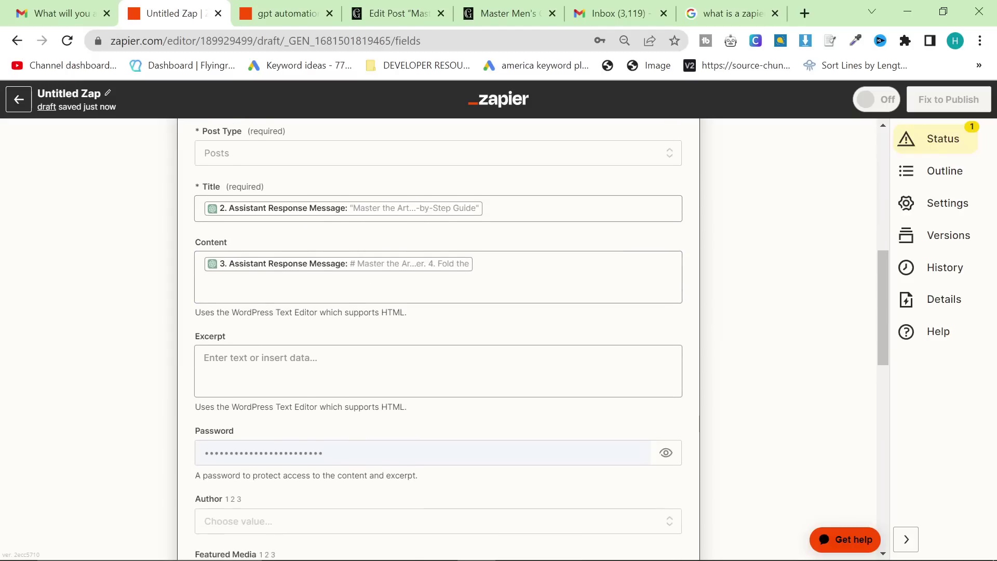
Choose the first listed user as the post author.
left_click(363, 434)
scroll(414, 415, "down", 1)
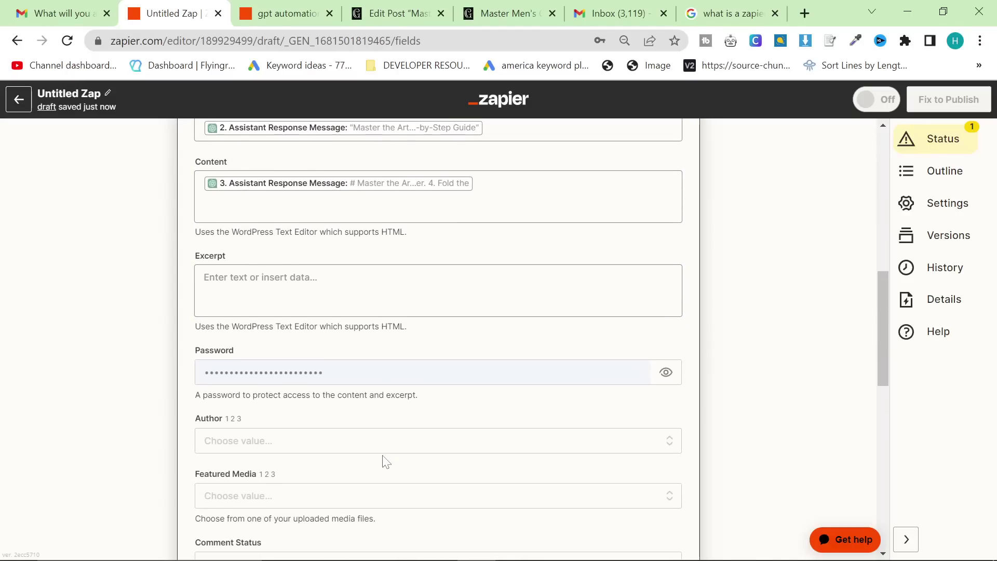
left_click(306, 446)
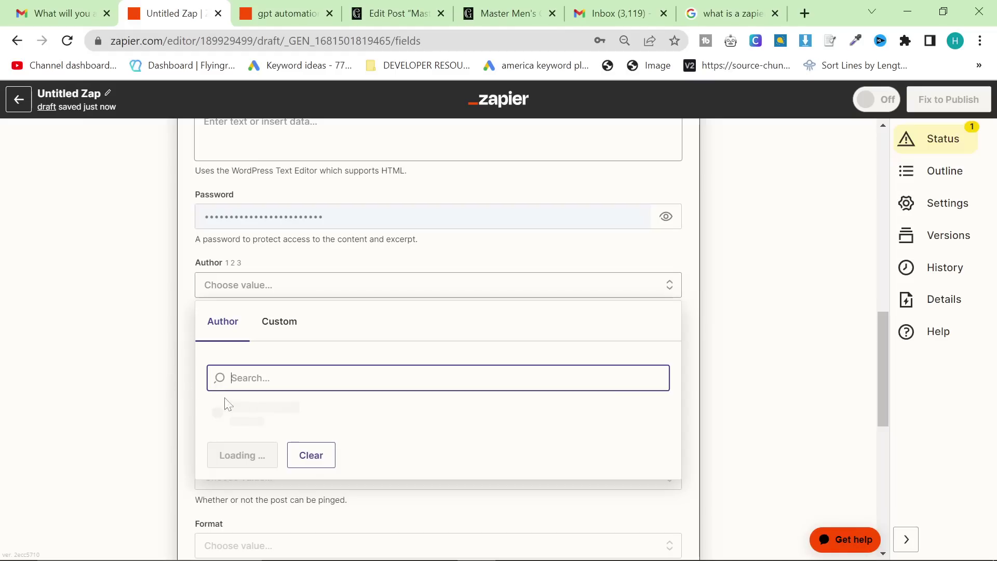
scroll(248, 423, "down", 1)
left_click(232, 343)
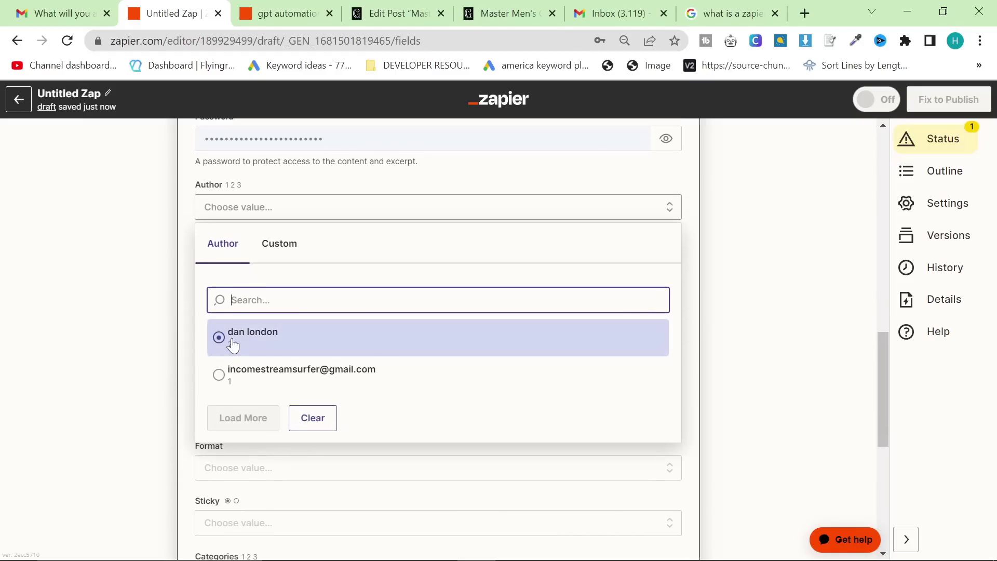
scroll(252, 343, "down", 1)
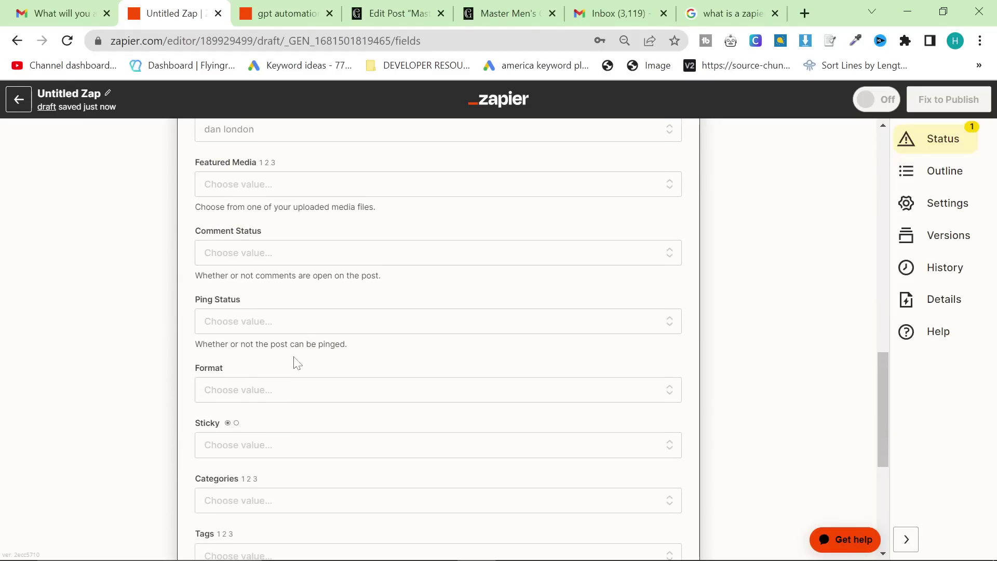
scroll(223, 338, "down", 1)
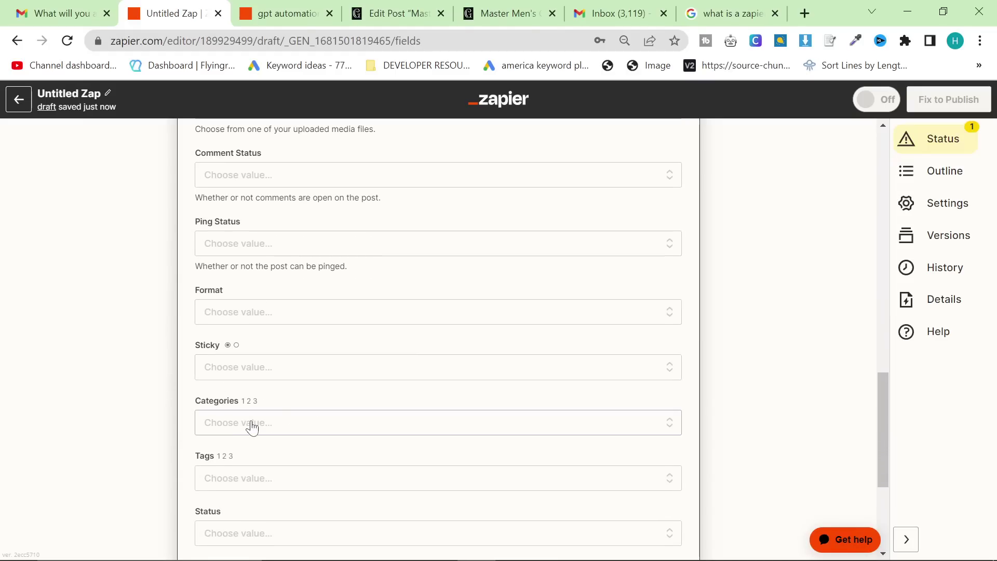
scroll(234, 446, "down", 1)
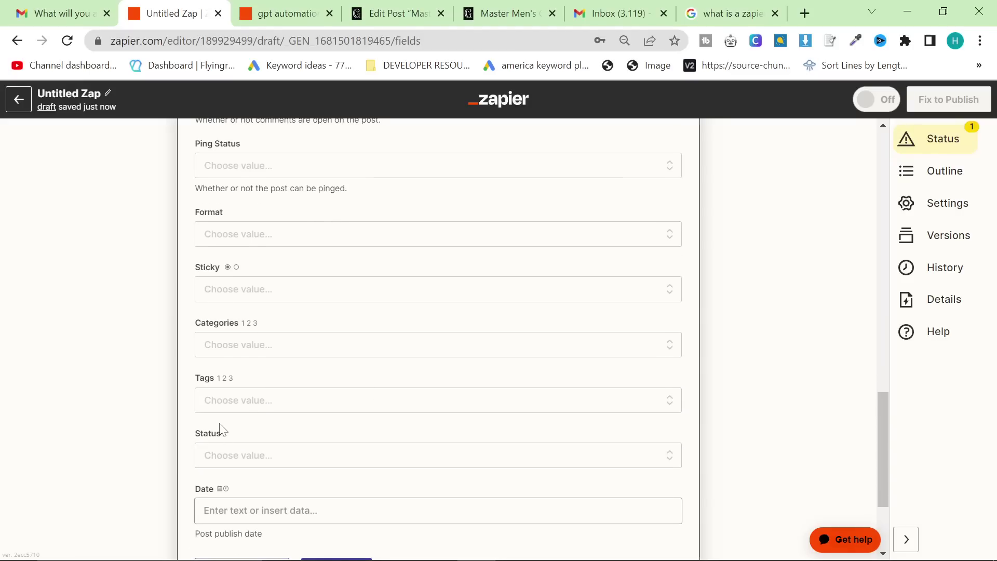
scroll(301, 445, "down", 3)
scroll(297, 446, "up", 6)
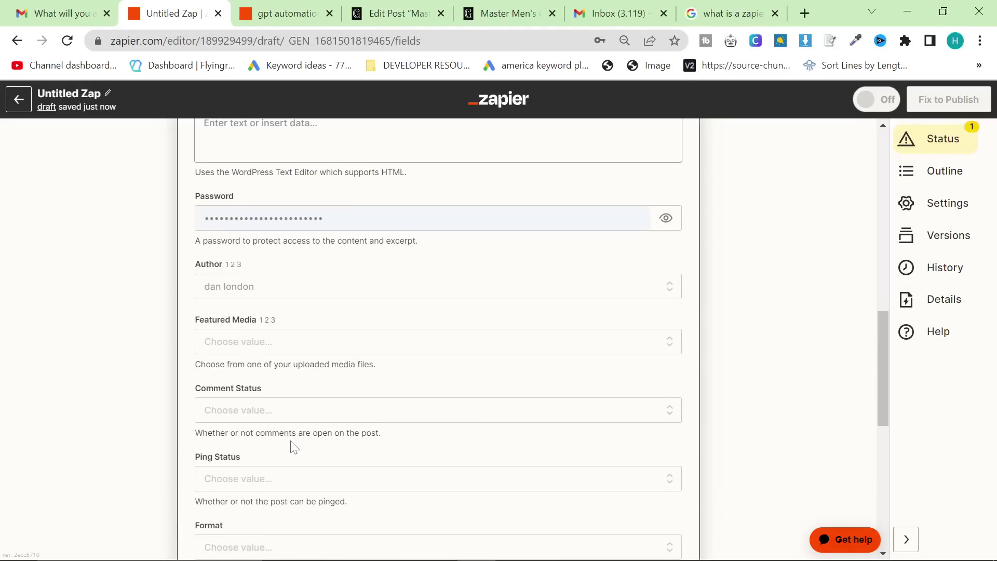
scroll(294, 447, "down", 5)
Review the test preview listing the post's title, content and post type.
left_click(349, 500)
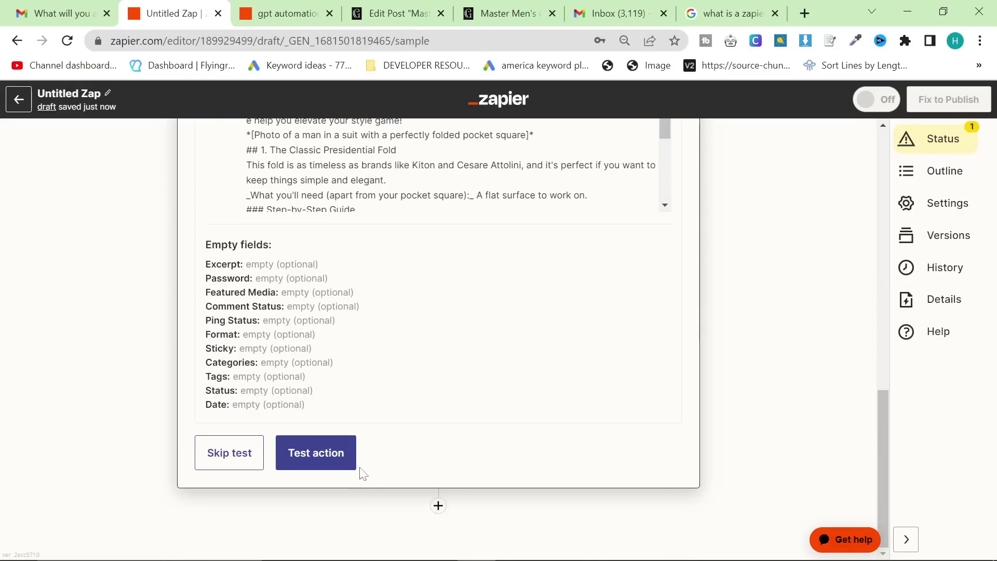
scroll(364, 474, "up", 4)
scroll(466, 395, "up", 6)
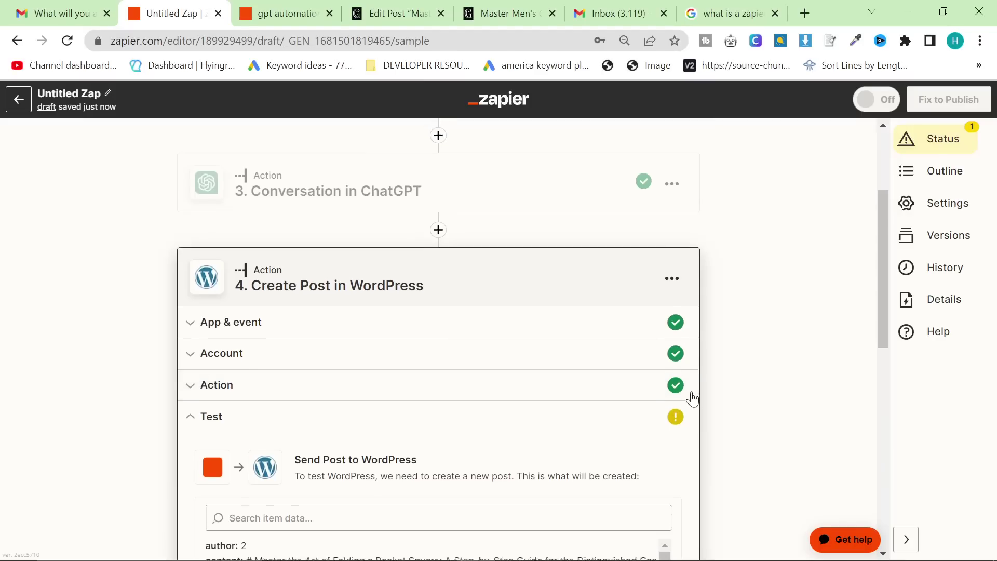
scroll(416, 467, "down", 10)
scroll(409, 501, "down", 1)
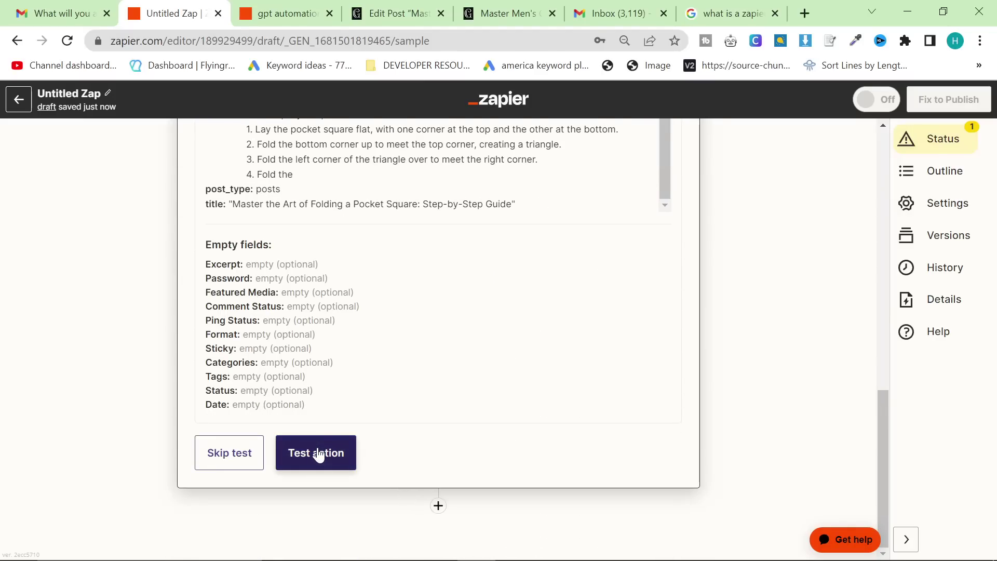
scroll(364, 416, "up", 15)
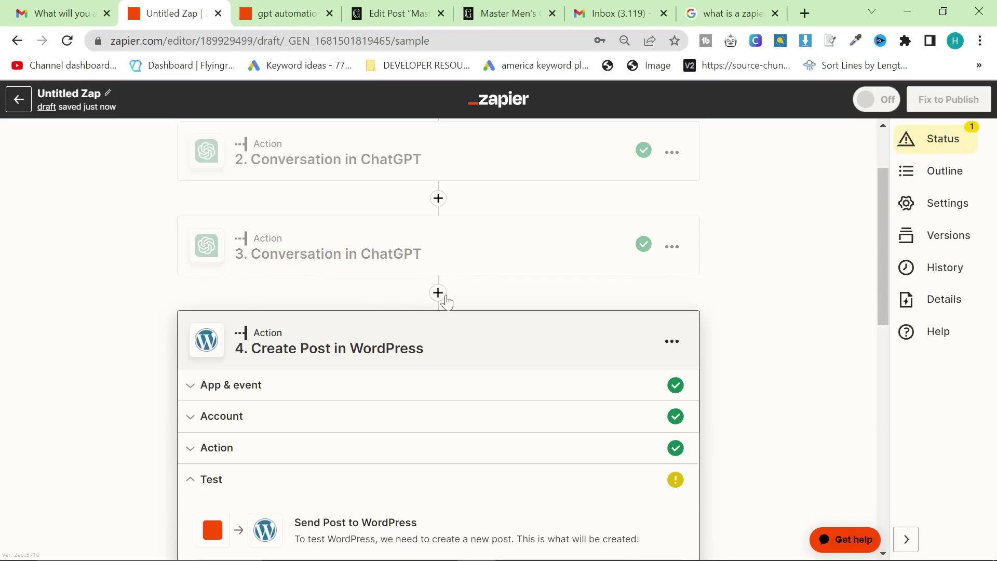
Add a Formatter by Zapier step with the Text event ahead of WordPress Create Post.
left_click(437, 293)
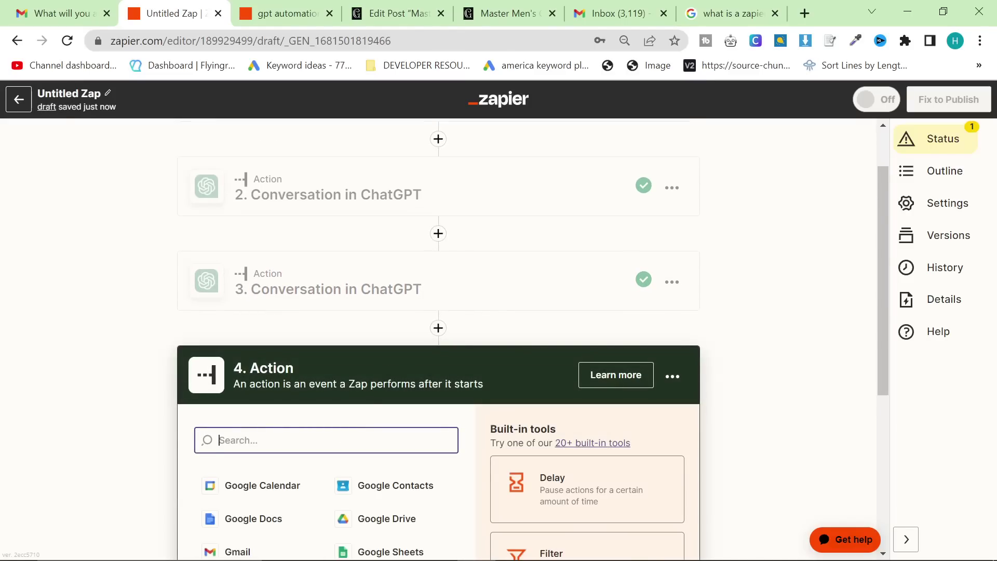
type("frmat")
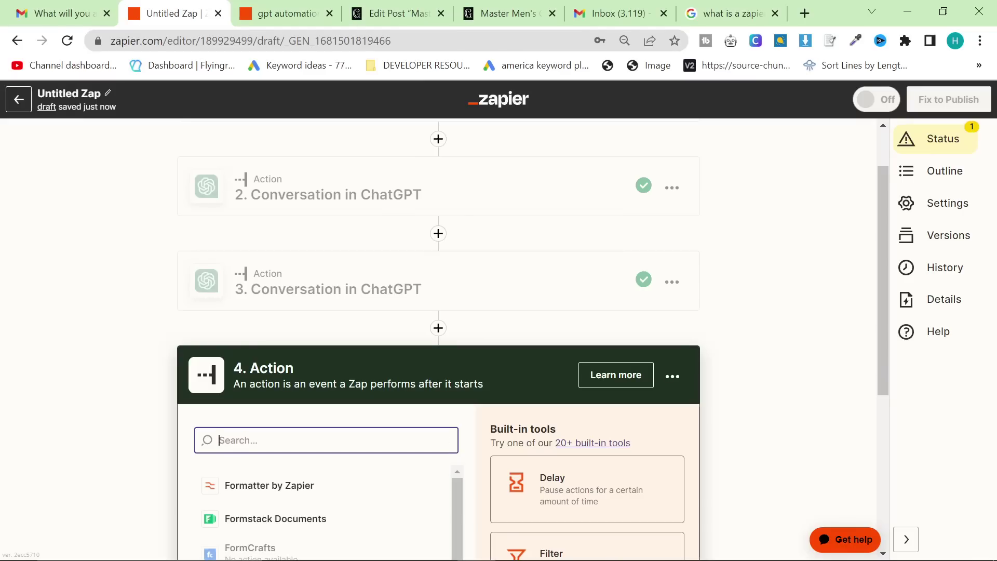
type("fat")
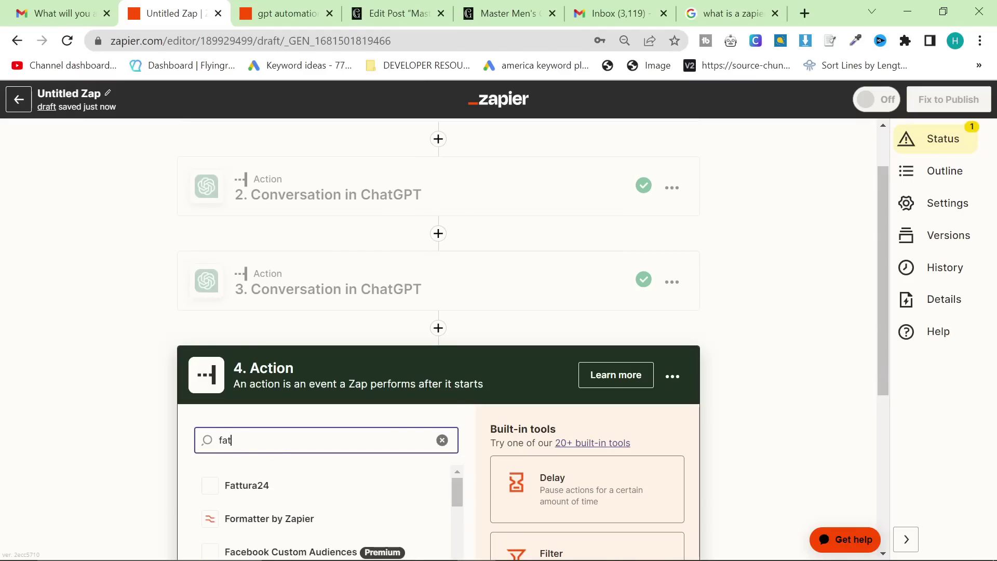
key("BackSpace")
type("o")
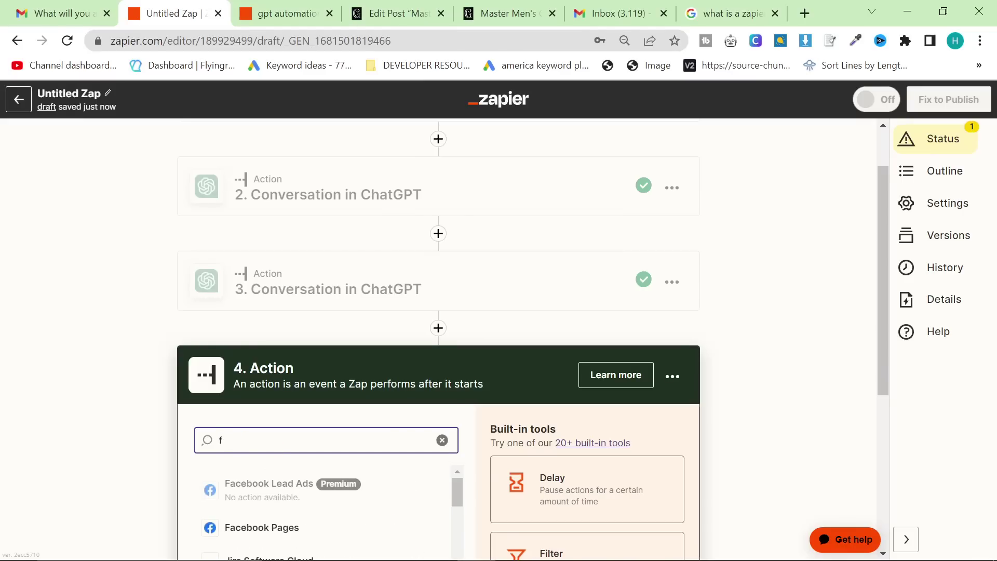
type("t")
scroll(452, 470, "down", 3)
left_click(273, 332)
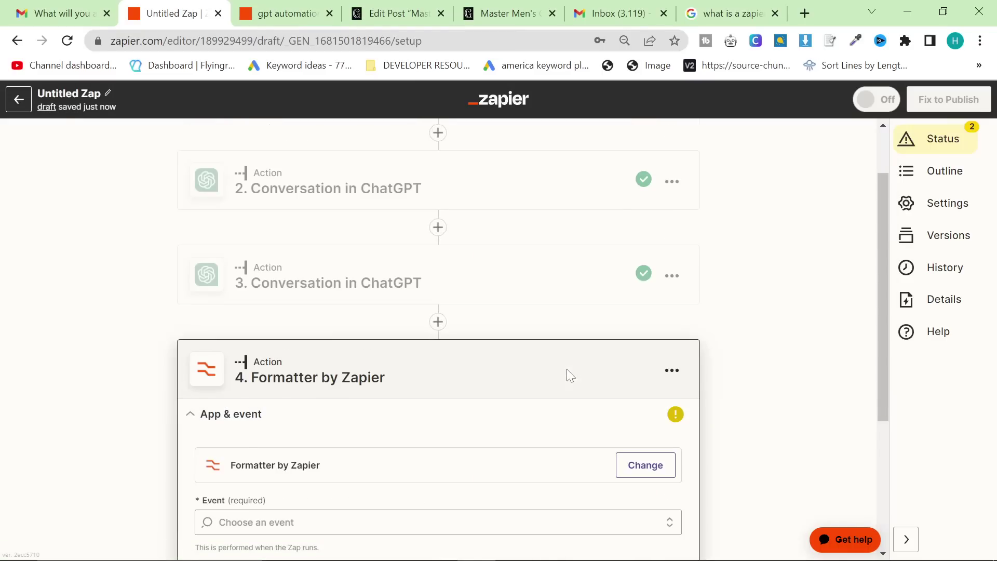
left_click(290, 445)
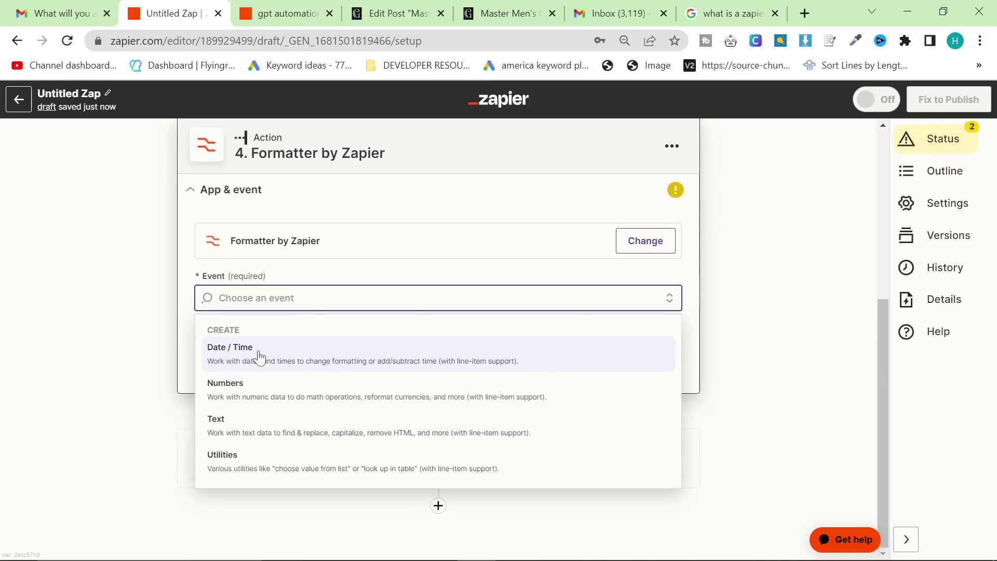
left_click(260, 442)
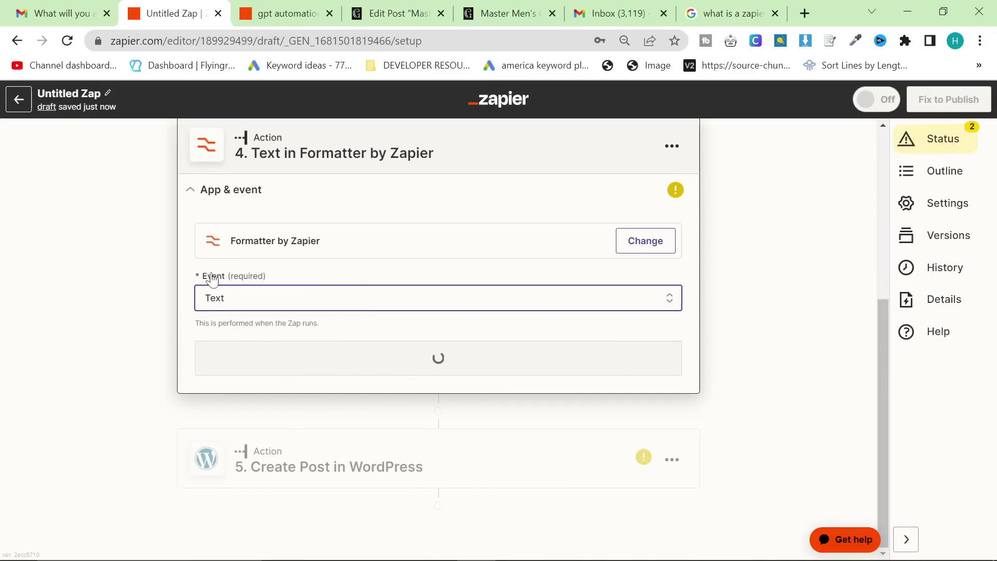
Set Transform to Convert Markdown to HTML with step 3's Assistant Response Message as Input.
left_click(447, 364)
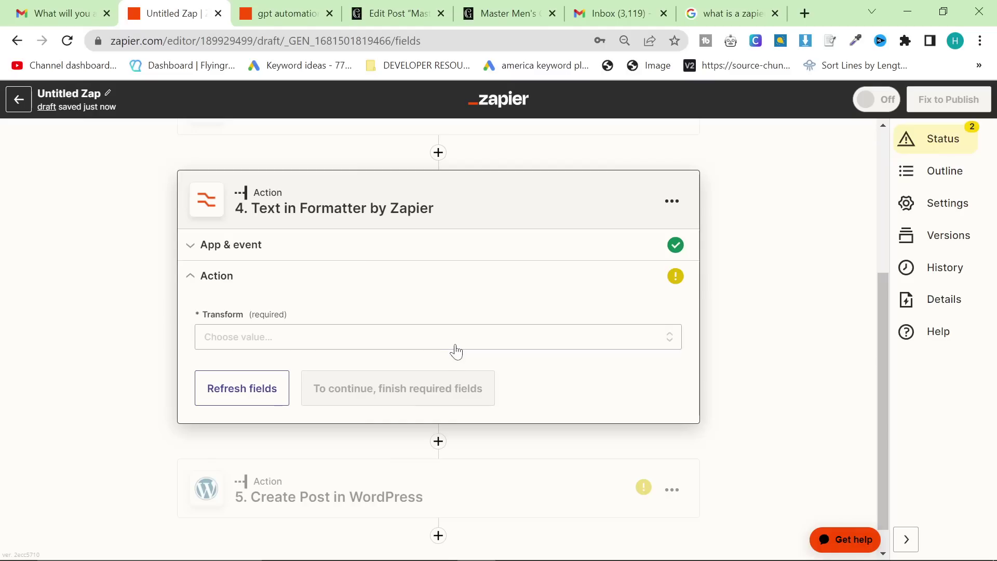
left_click(456, 345)
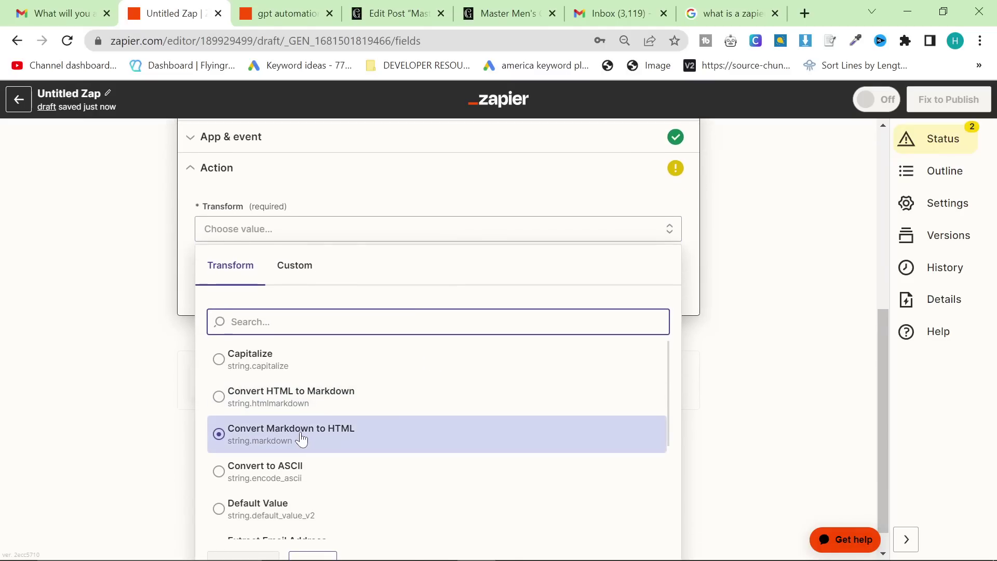
left_click(301, 441)
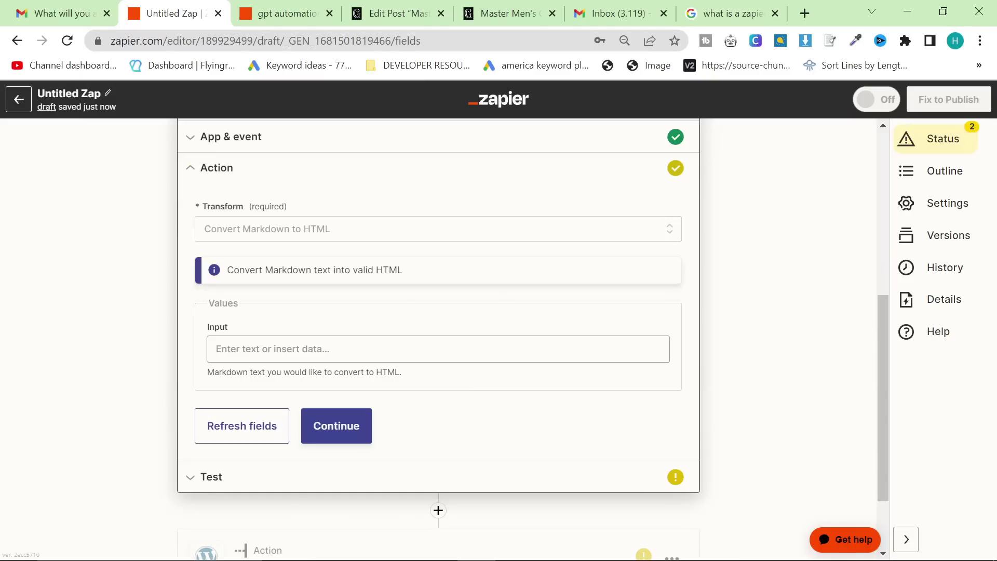
left_click(218, 348)
scroll(328, 445, "down", 2)
left_click(332, 441)
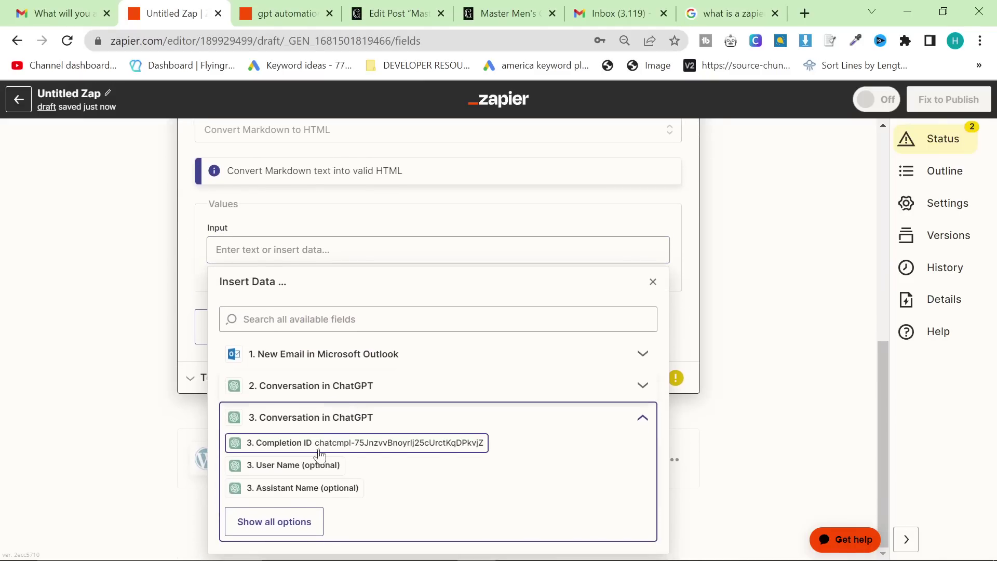
left_click(279, 519)
scroll(392, 439, "down", 4)
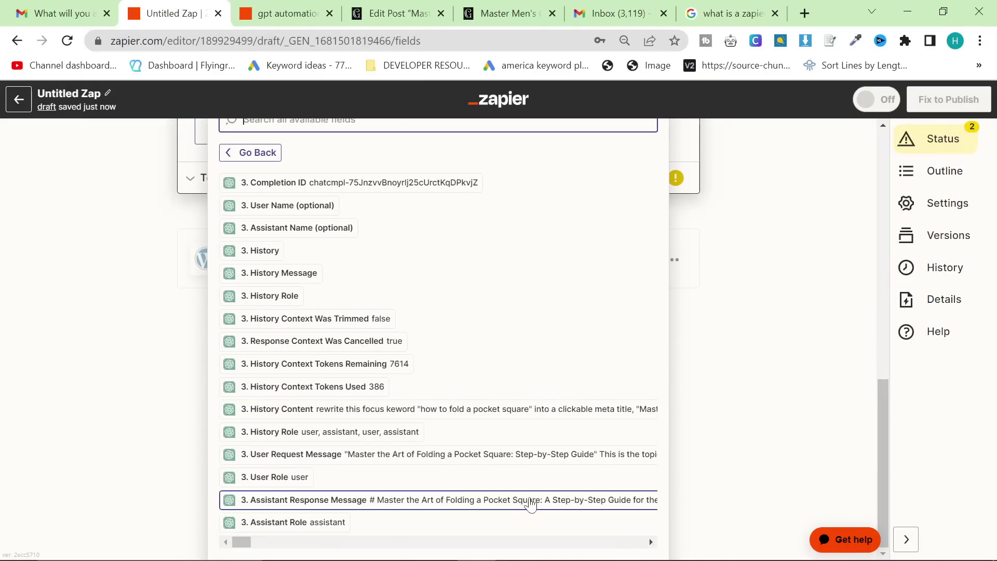
left_click(375, 510)
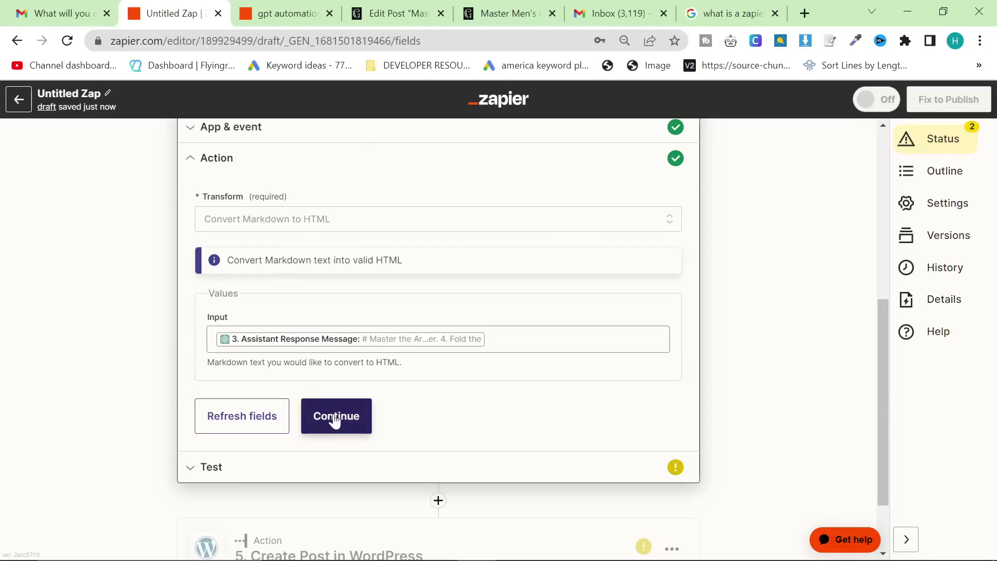
Test the conversion and check the output shows HTML headings, paragraphs and lists.
left_click(334, 416)
scroll(292, 330, "down", 4)
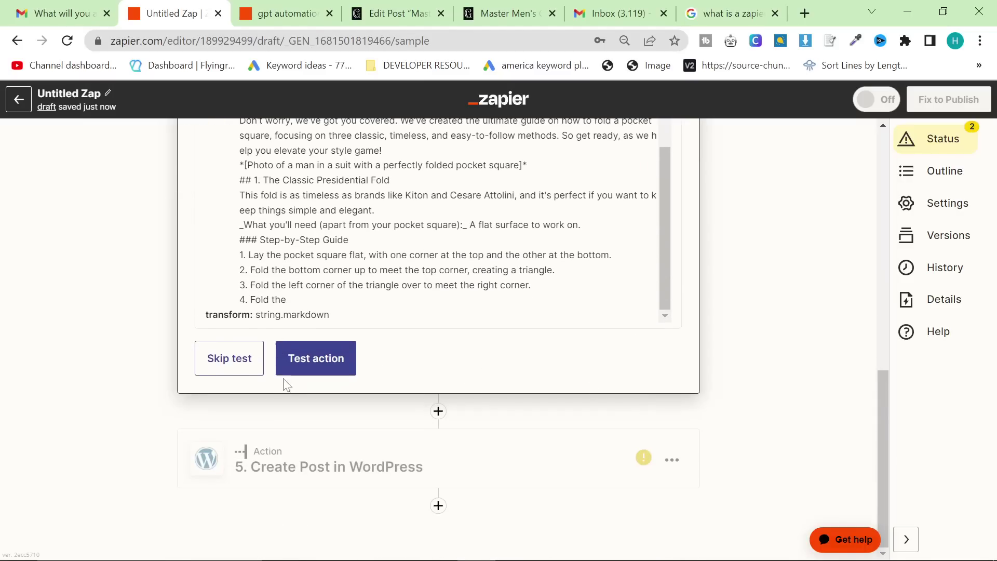
left_click(291, 371)
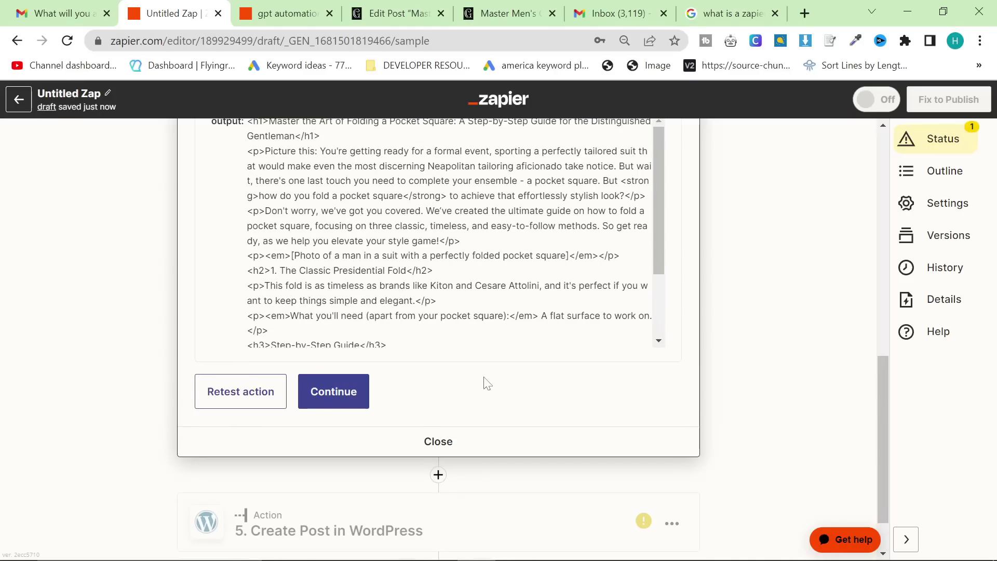
scroll(374, 300, "up", 2)
scroll(392, 285, "down", 2)
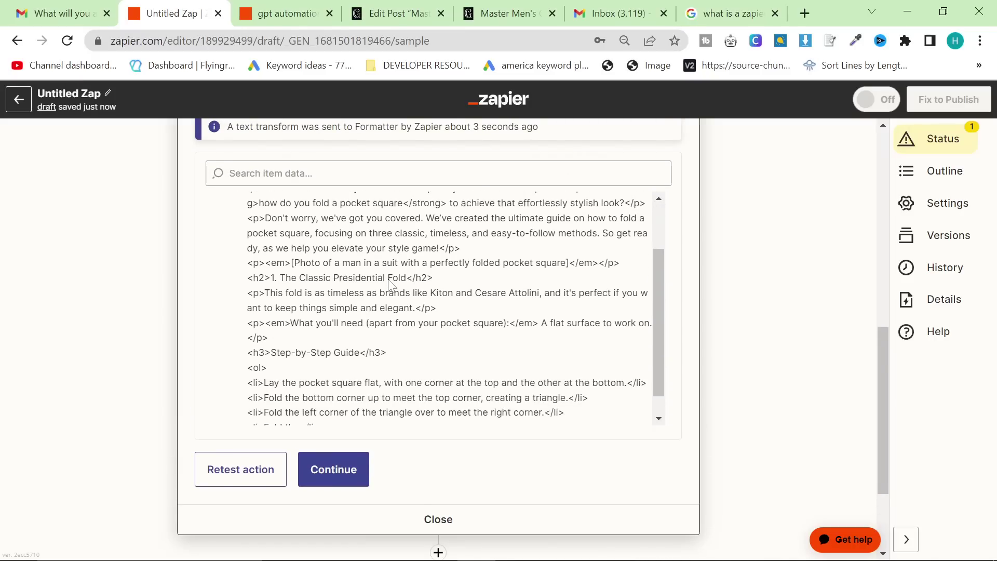
left_click_drag(248, 196, 445, 270)
left_click(446, 269)
scroll(472, 270, "down", 1)
left_click_drag(248, 194, 395, 326)
Accept the HTML formatter output and continue to the WordPress Create Post step.
left_click(378, 452)
left_click(334, 469)
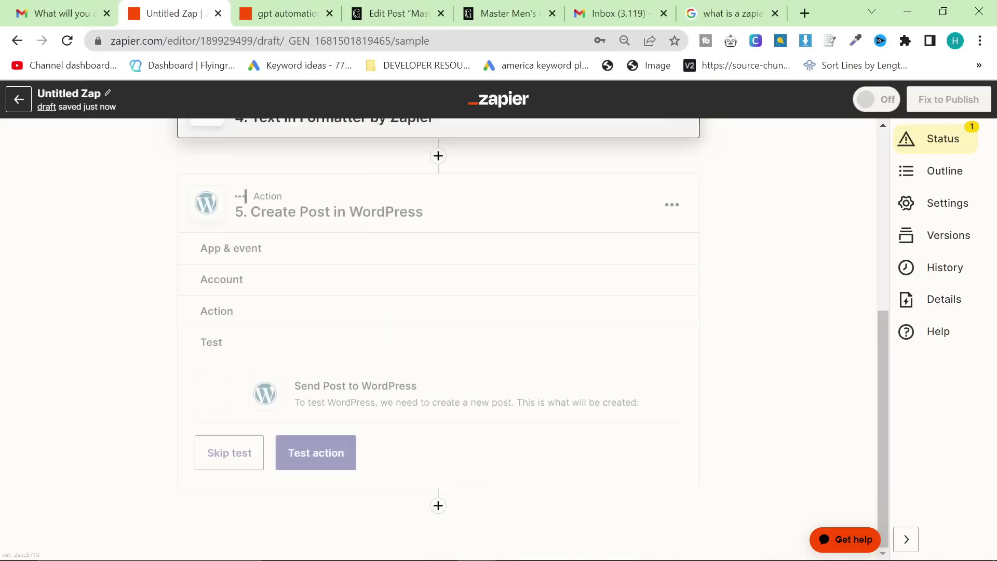
scroll(431, 483, "down", 3)
scroll(729, 464, "down", 5)
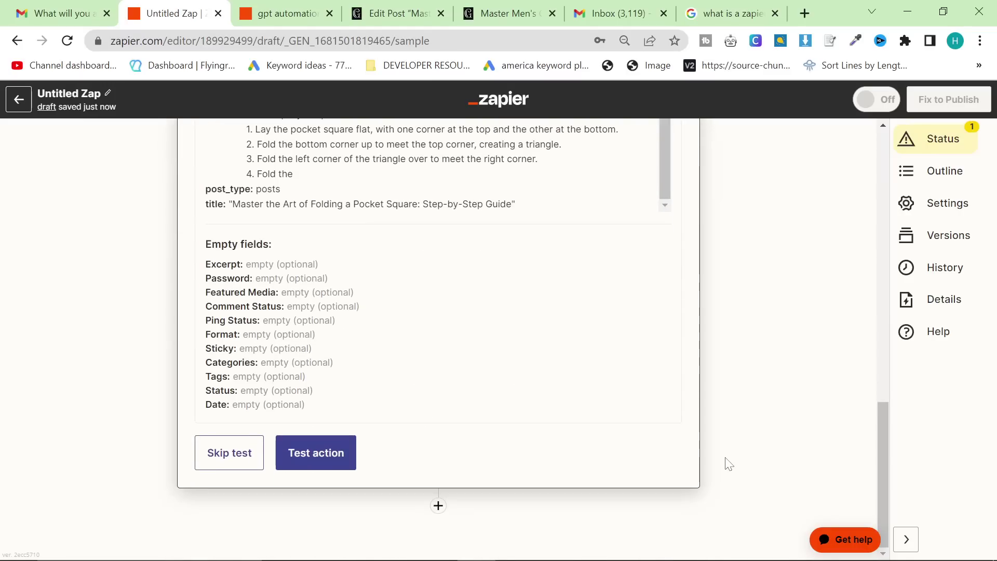
scroll(696, 462, "up", 8)
scroll(687, 464, "up", 6)
scroll(404, 416, "down", 10)
scroll(404, 417, "down", 4)
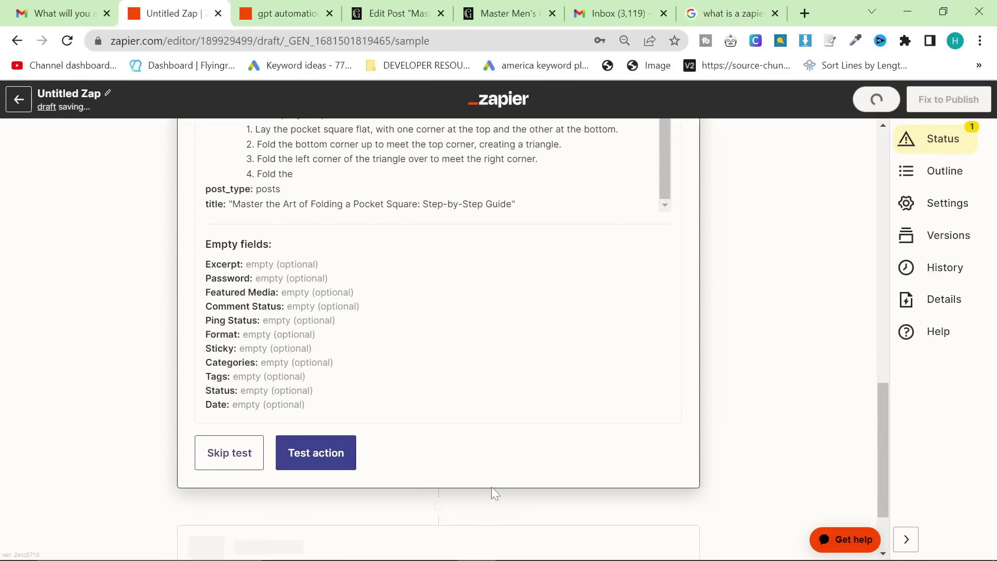
scroll(484, 491, "down", 2)
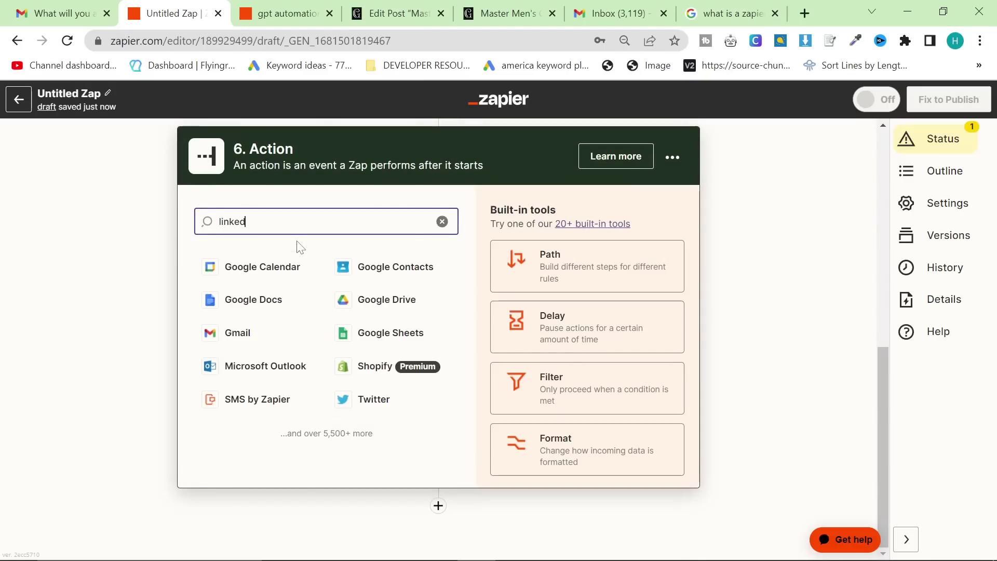
Clear the app search queries and begin deleting the unfinished sixth step.
key("ctrl+a")
key("BackSpace")
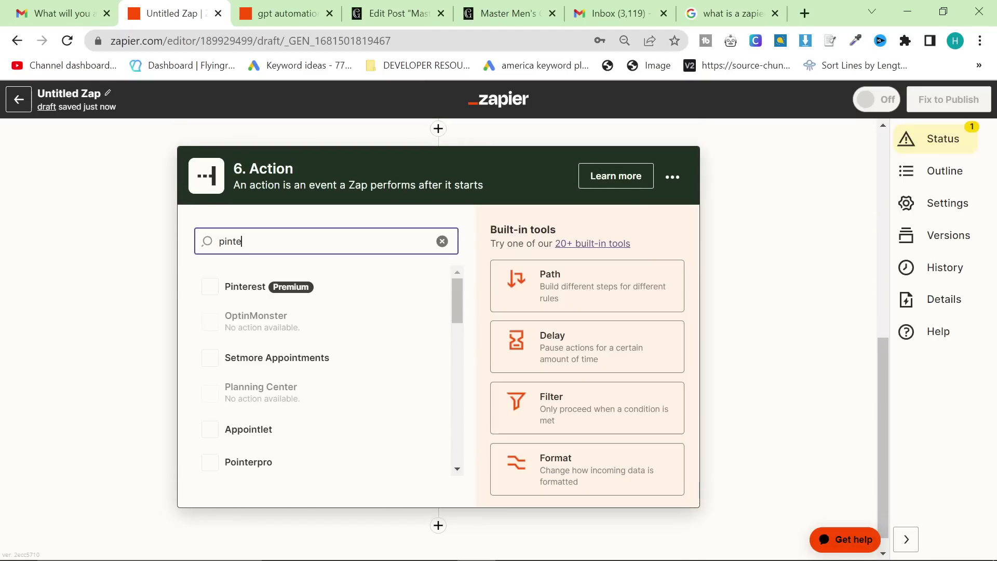
key("ctrl+a")
key("BackSpace")
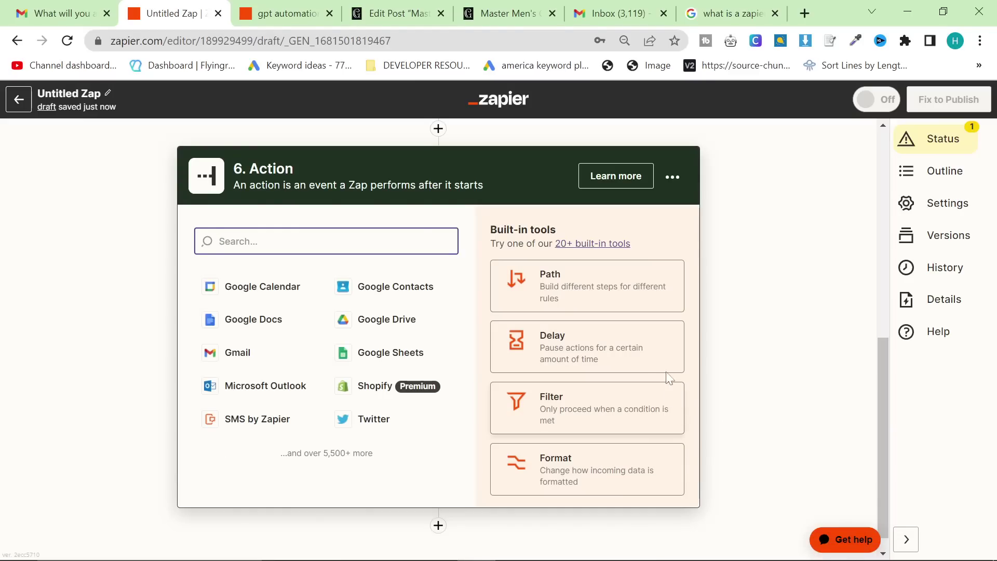
scroll(655, 377, "up", 2)
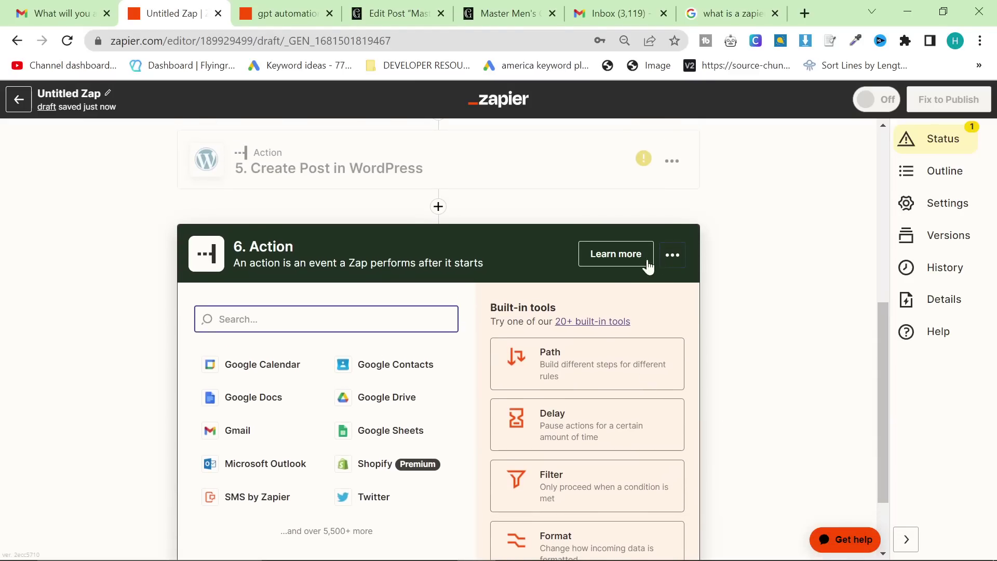
scroll(650, 262, "up", 2)
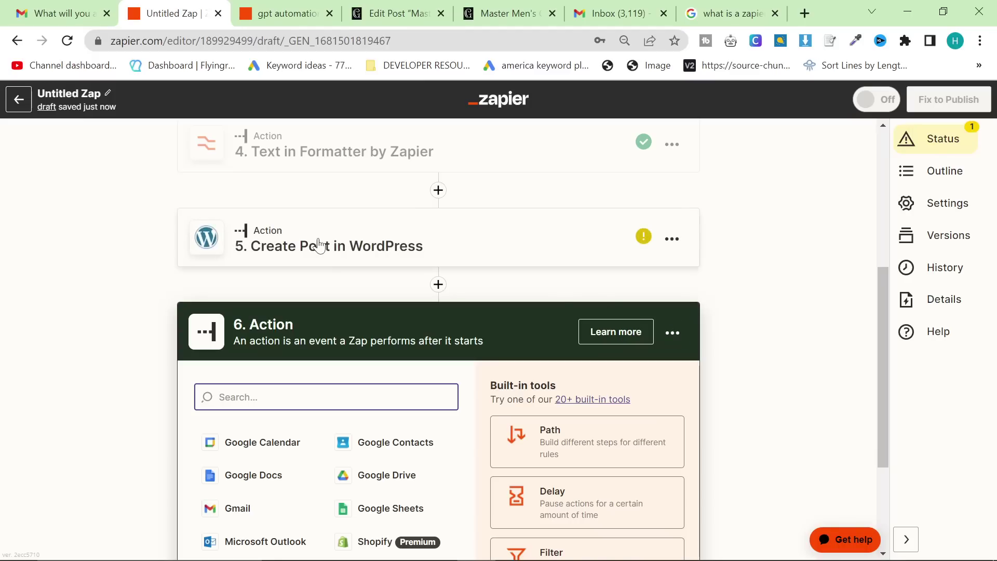
scroll(681, 337, "down", 3)
scroll(680, 341, "up", 2)
left_click(674, 314)
left_click(656, 434)
Set the sixth step to Shopify with the Create Blog Entry event.
left_click(329, 384)
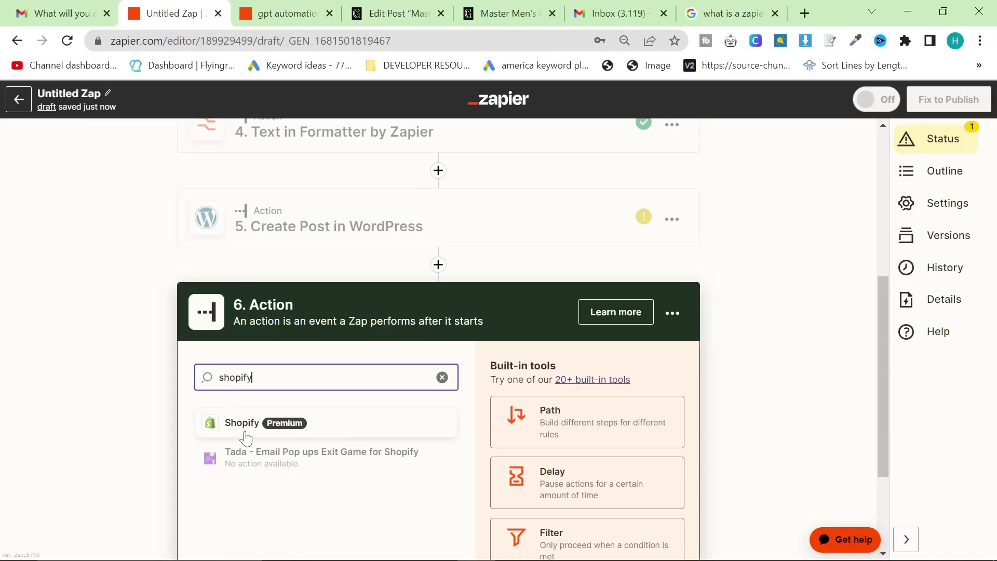
left_click(276, 360)
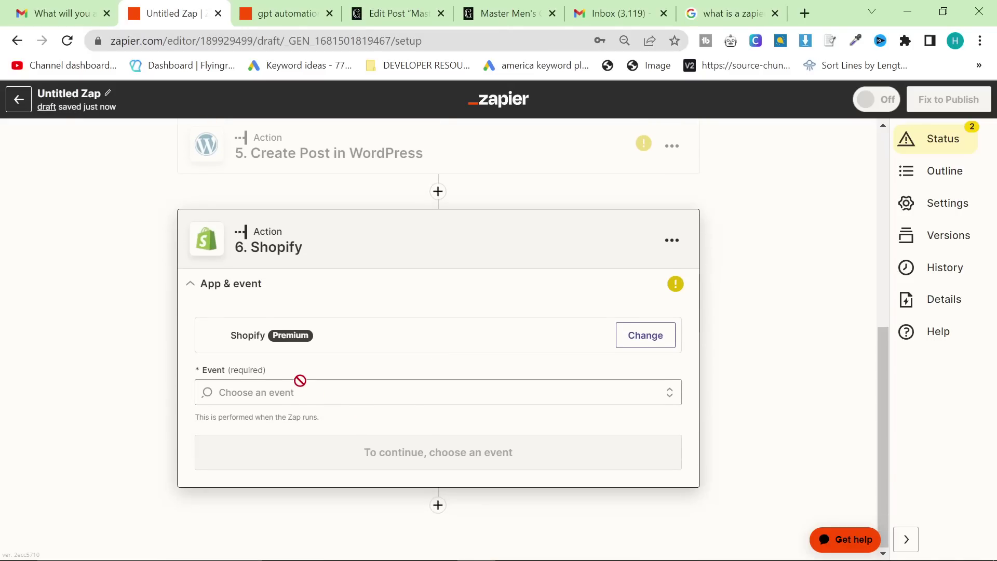
left_click(303, 392)
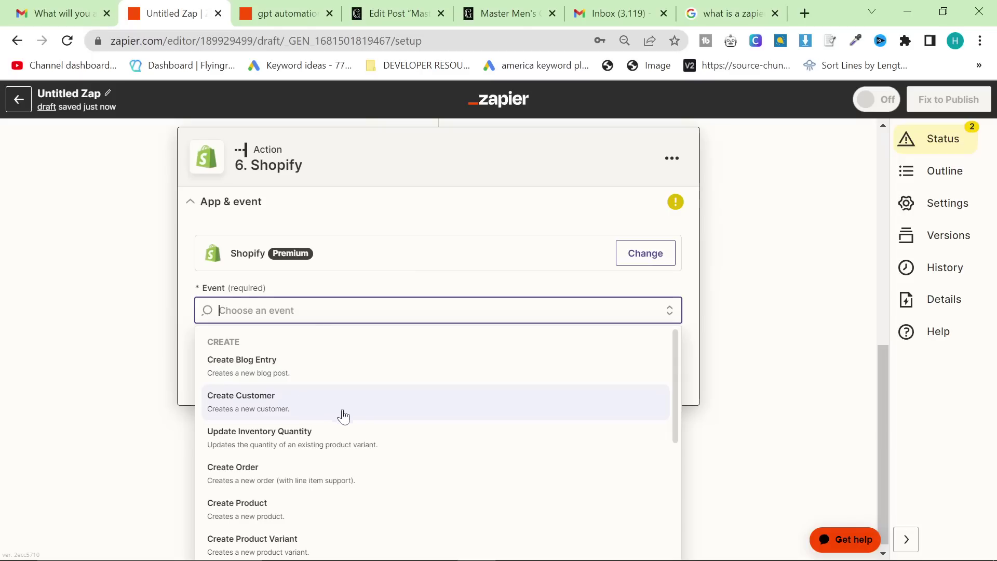
scroll(260, 441, "down", 1)
scroll(248, 446, "up", 2)
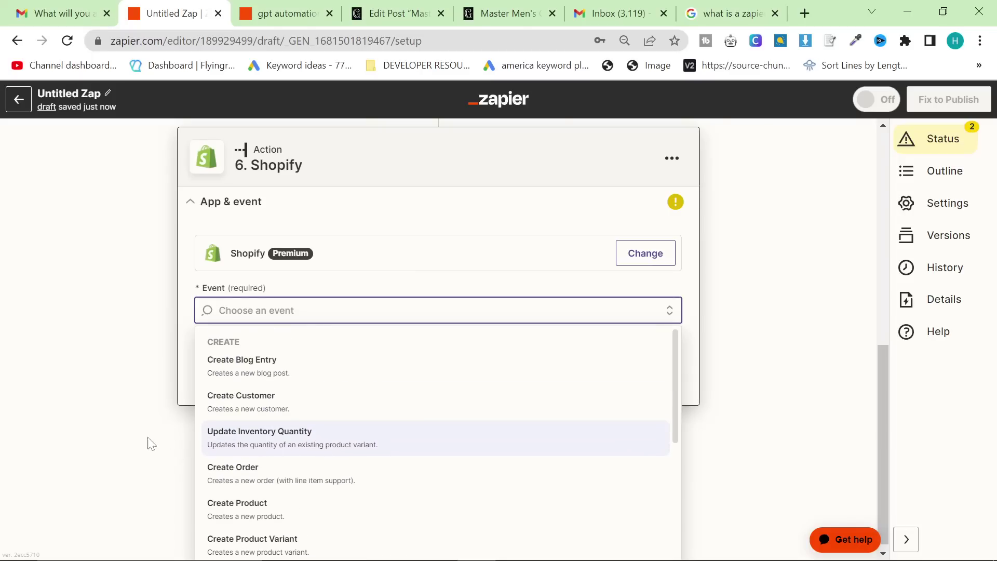
left_click(265, 375)
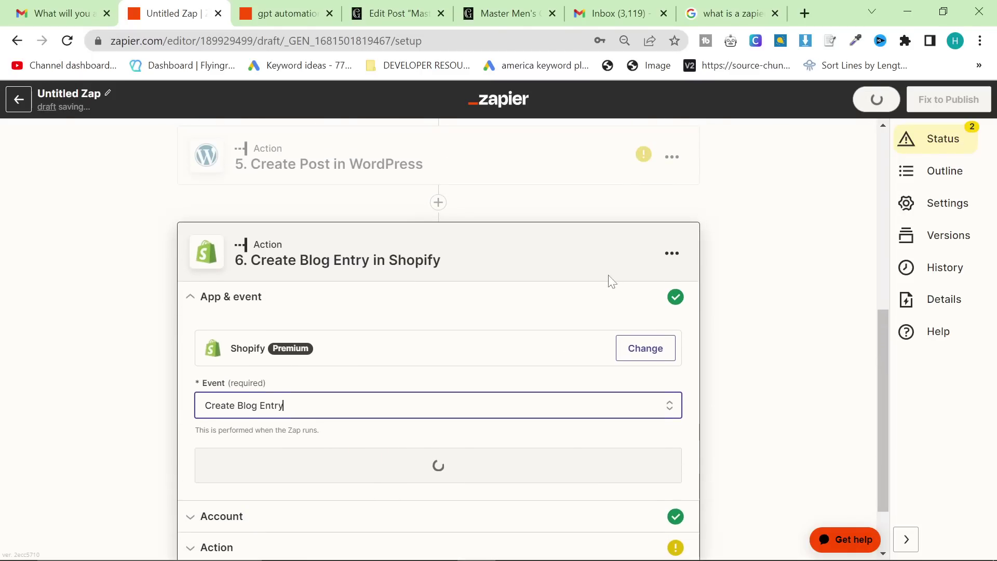
Delete the trial Shopify step, confirming Really delete?
left_click(668, 261)
left_click(634, 390)
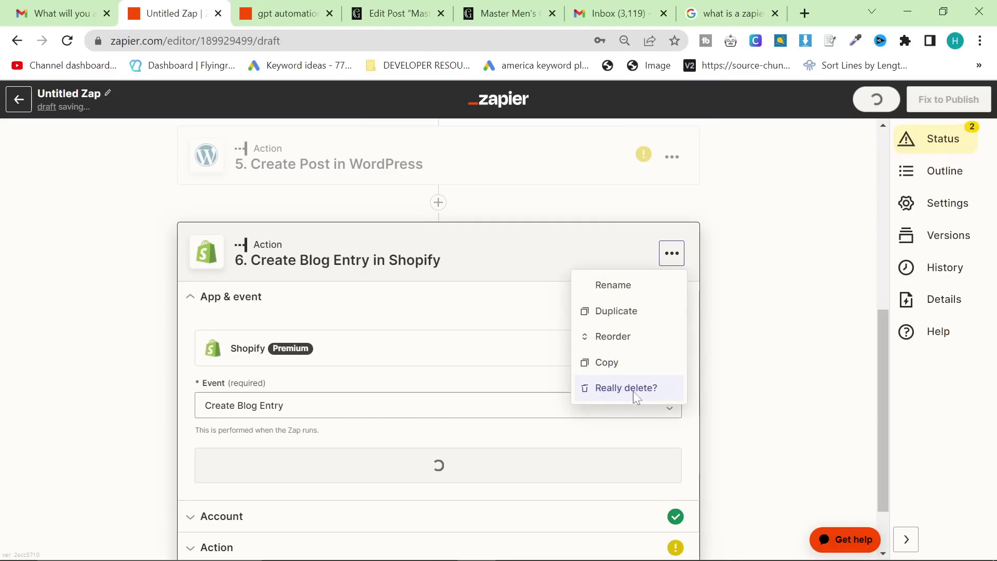
left_click(534, 299)
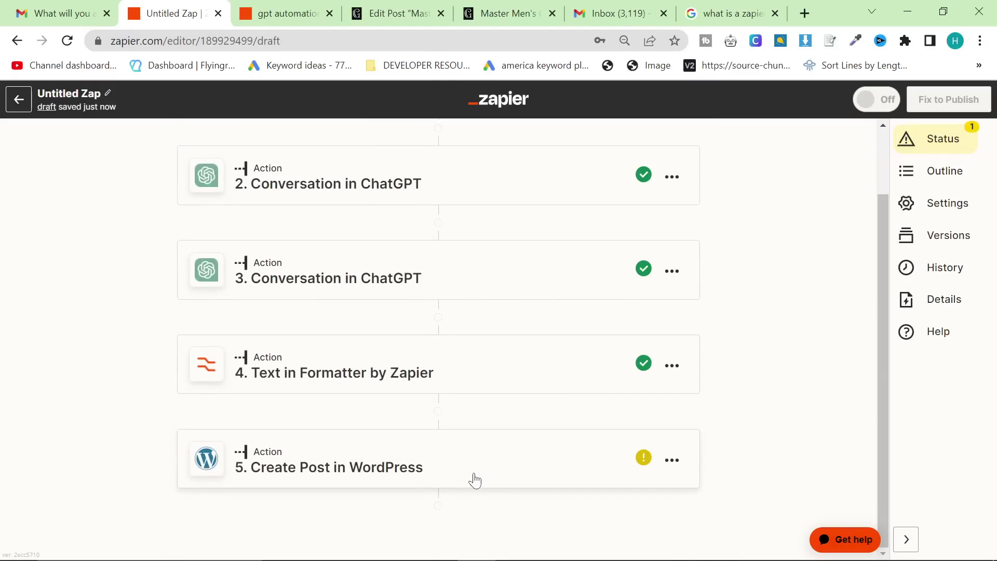
Test the Create Post in WordPress step so a sample draft post is sent.
left_click(545, 481)
scroll(311, 415, "down", 10)
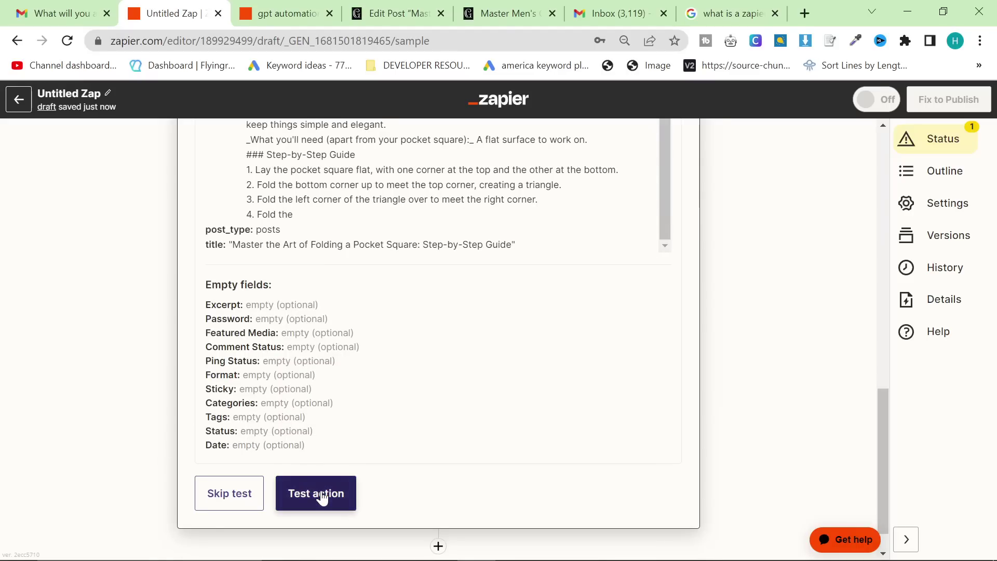
left_click(322, 495)
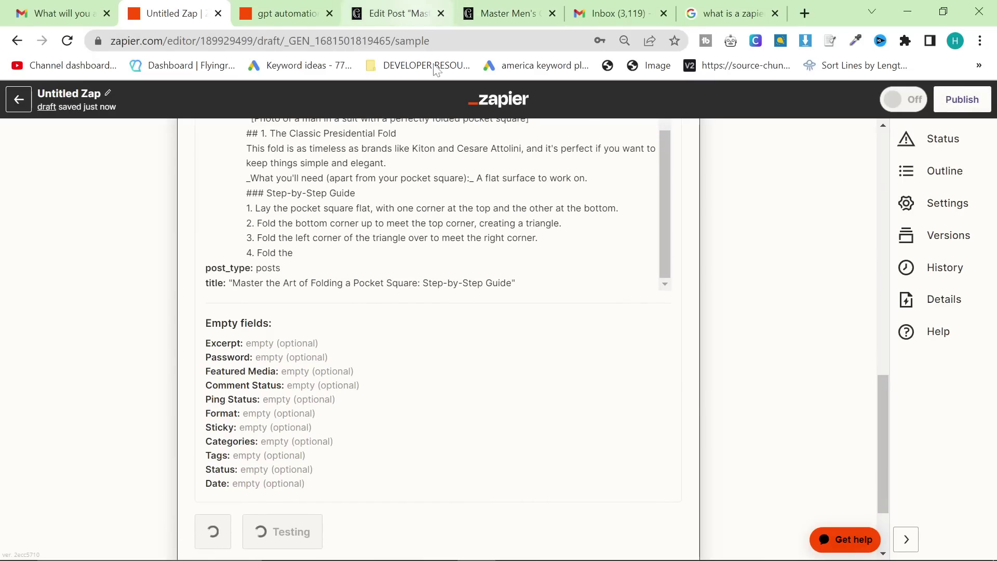
Check the WordPress posts list, then bring up the published gpt automation Zap.
left_click(395, 13)
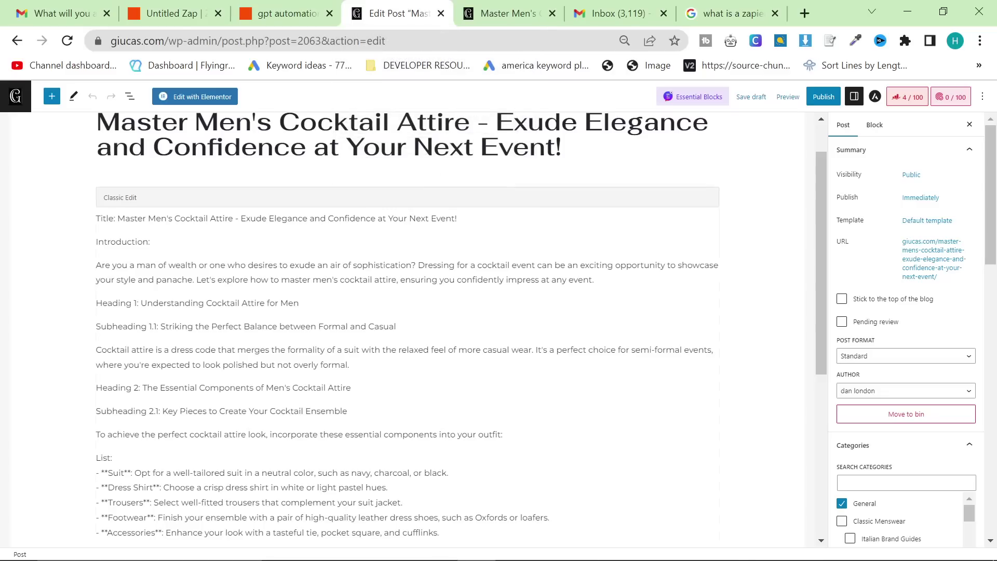
left_click(16, 96)
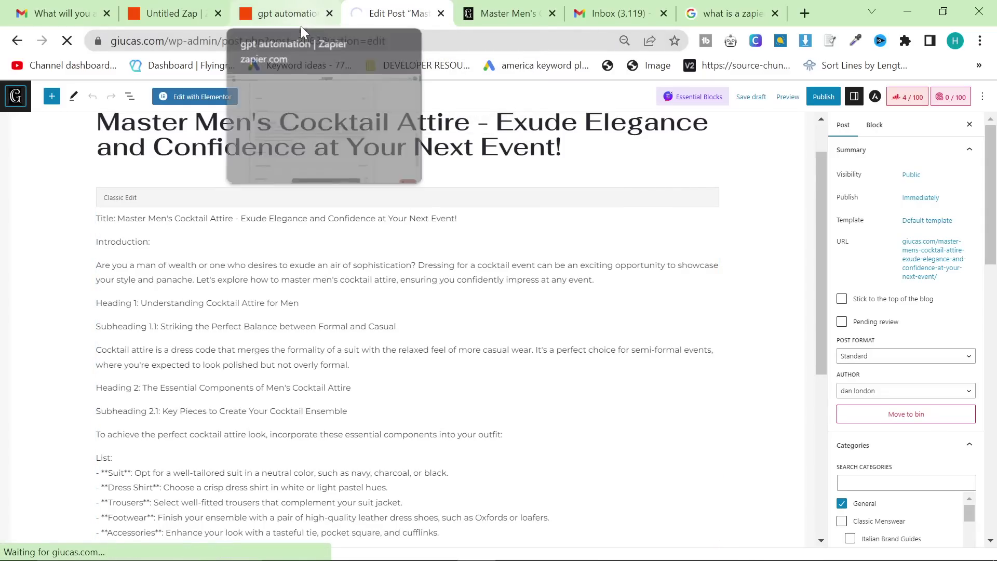
left_click(288, 13)
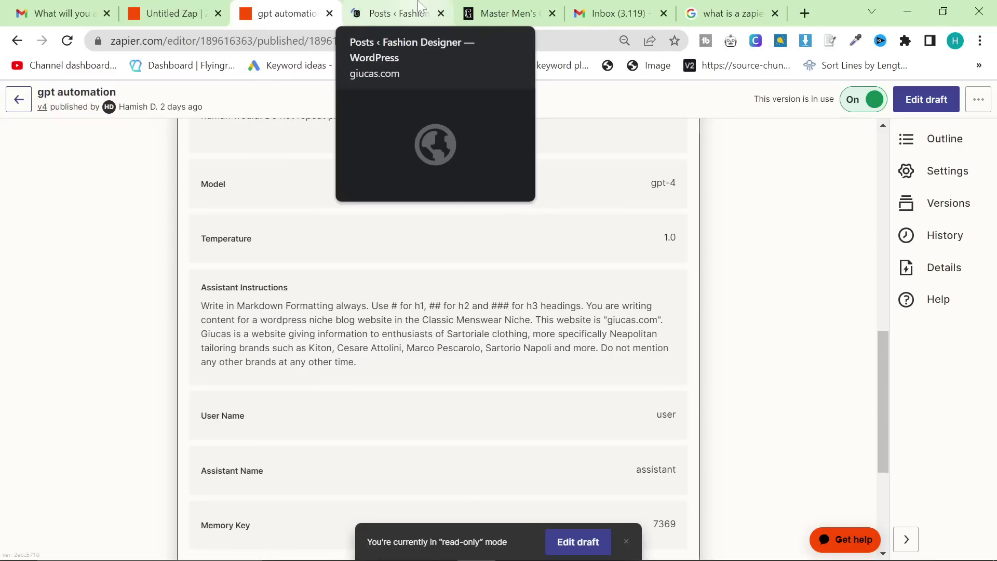
scroll(478, 345, "down", 5)
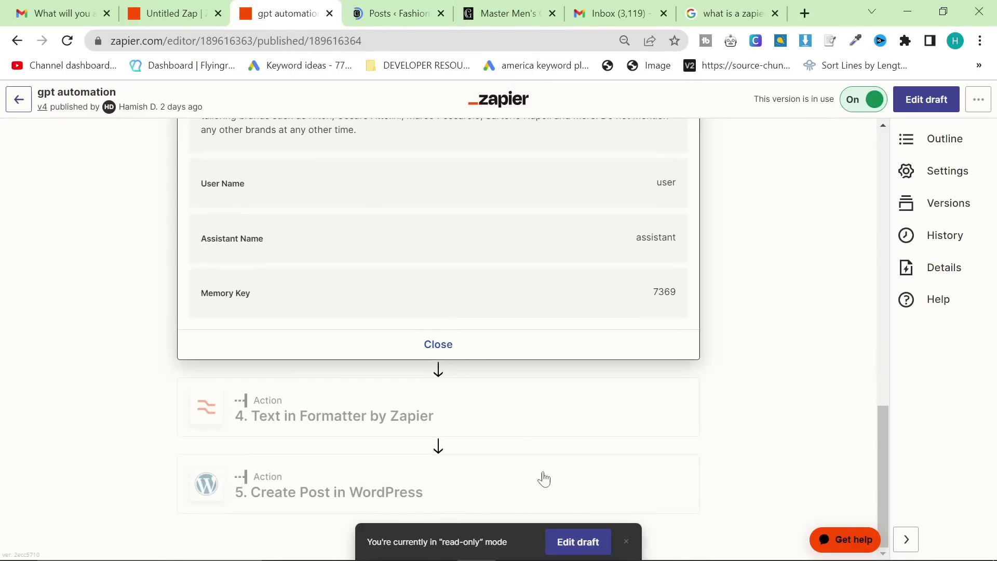
scroll(535, 486, "up", 12)
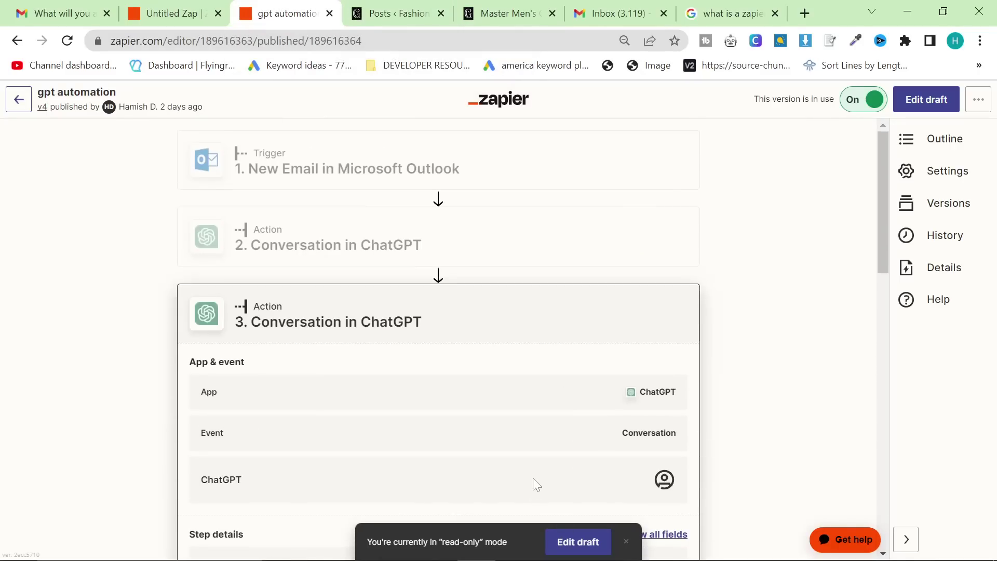
scroll(537, 484, "down", 12)
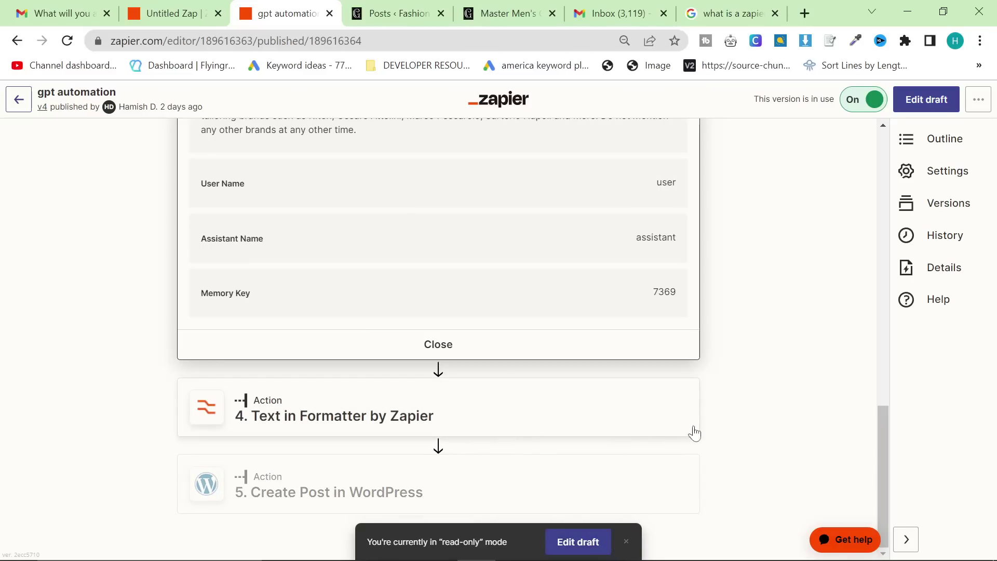
scroll(706, 430, "up", 2)
scroll(275, 156, "up", 15)
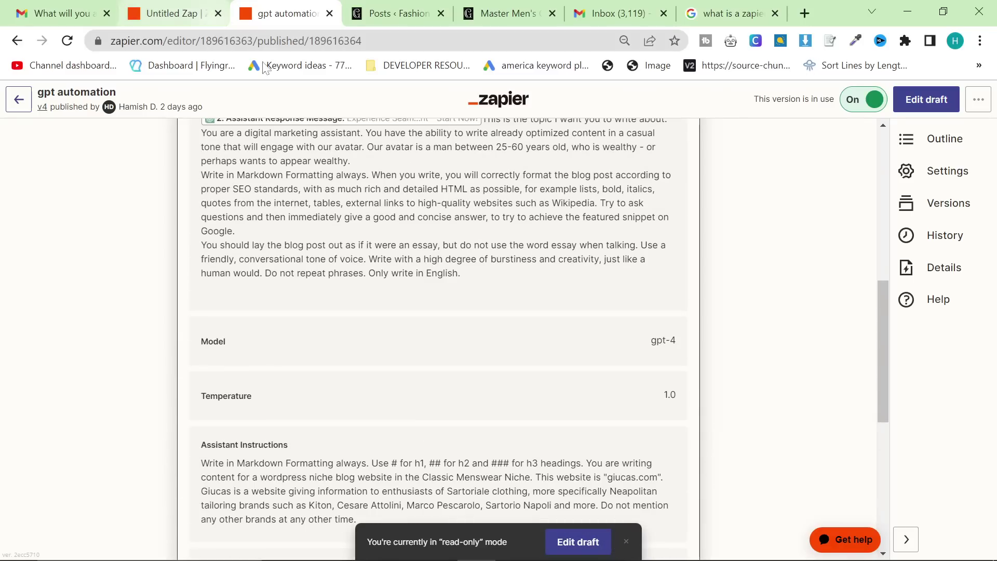
Review the new Zap's test results, then publish it and turn it on.
left_click(166, 13)
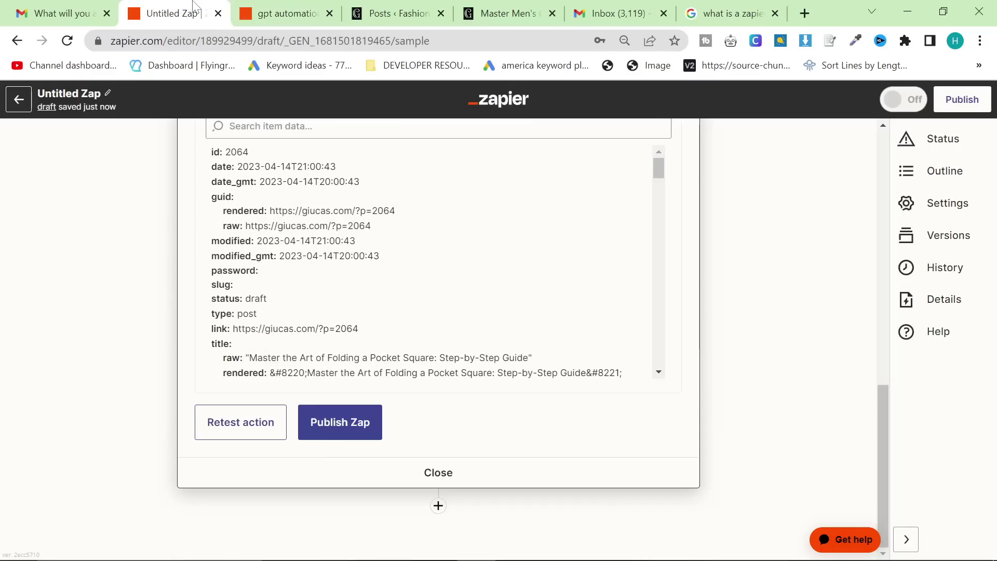
scroll(445, 345, "up", 2)
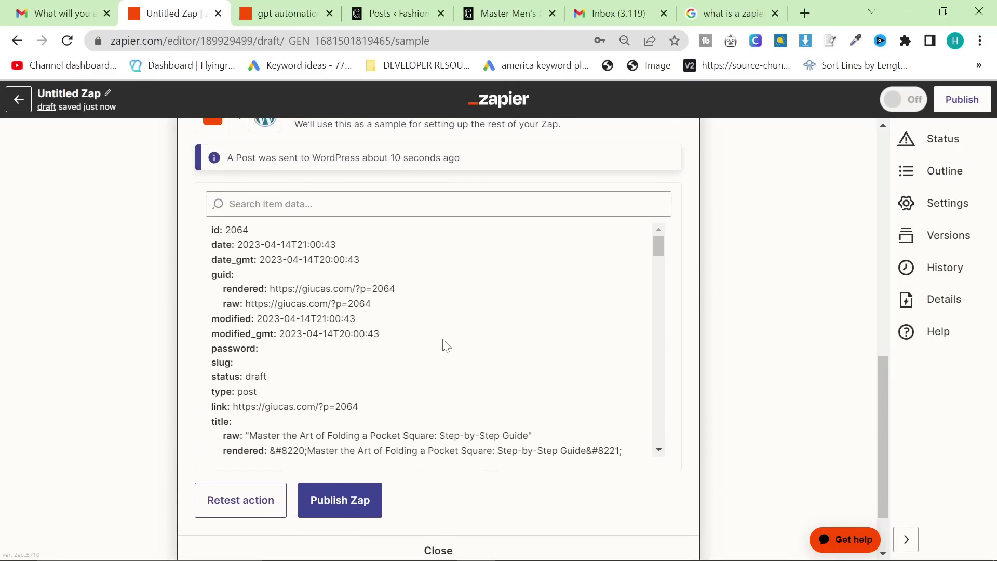
scroll(445, 345, "down", 5)
scroll(445, 345, "down", 8)
left_click_drag(268, 352, 379, 364)
scroll(393, 398, "down", 10)
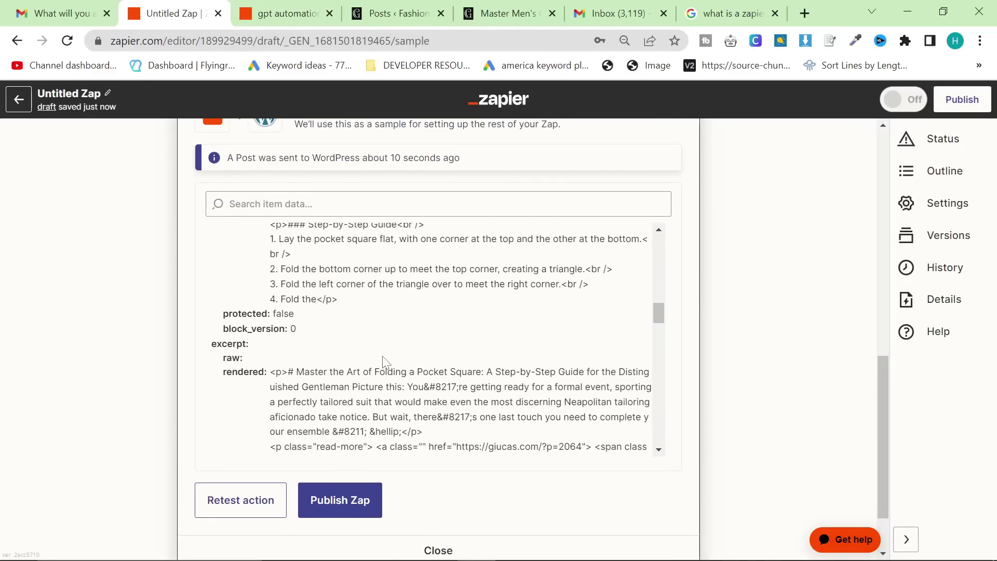
scroll(385, 398, "up", 1)
scroll(372, 399, "down", 1)
scroll(426, 448, "up", 1)
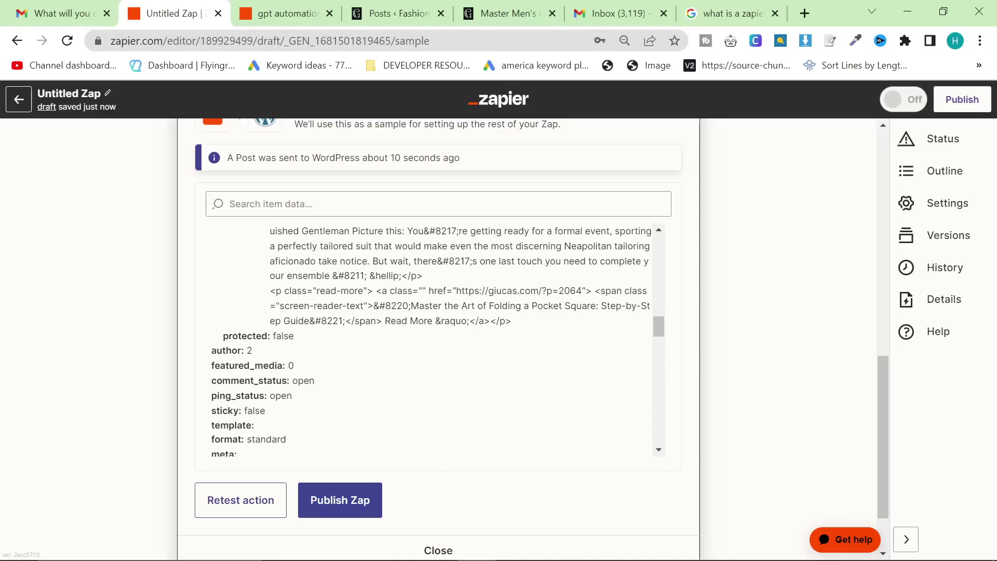
scroll(431, 450, "down", 5)
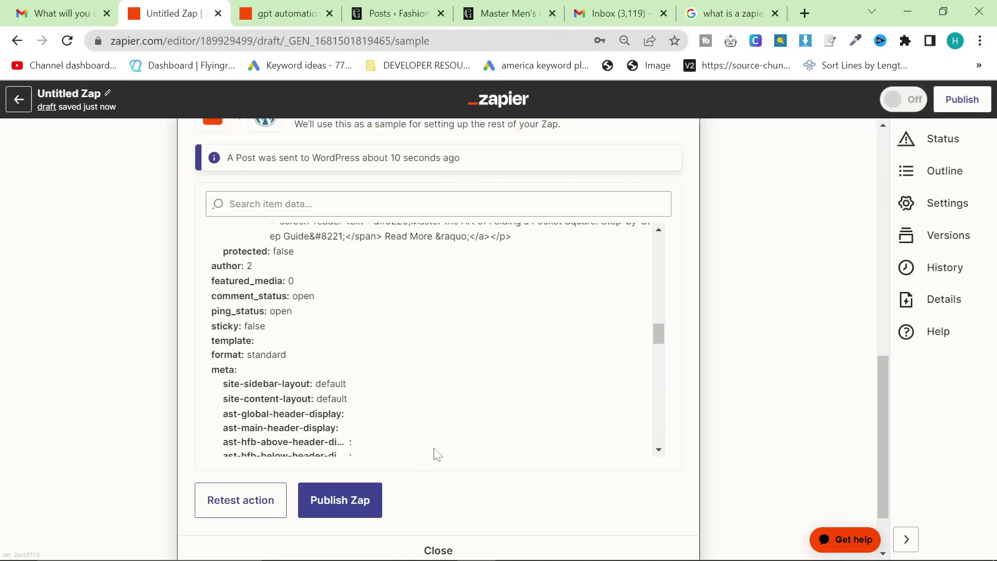
left_click(345, 507)
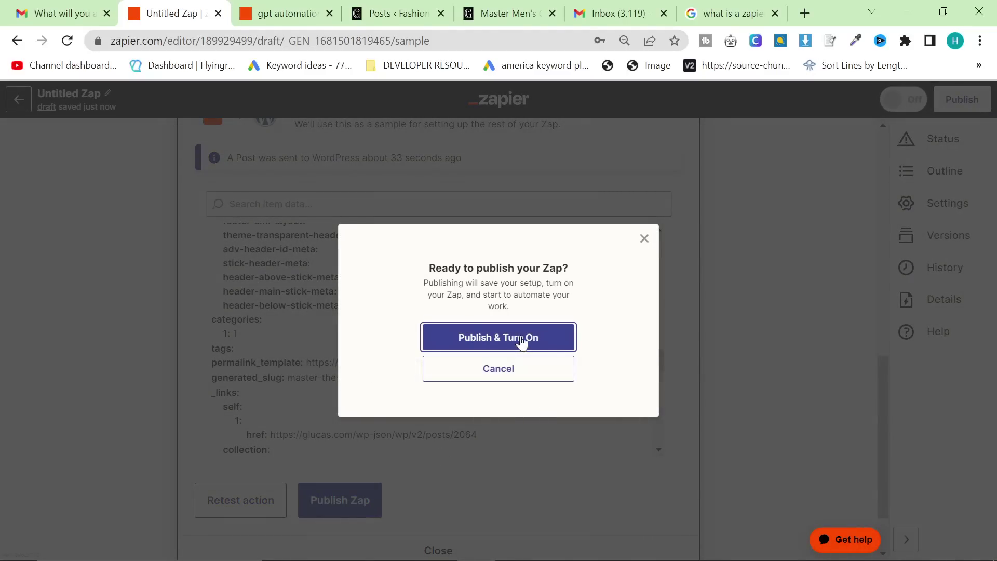
left_click(462, 338)
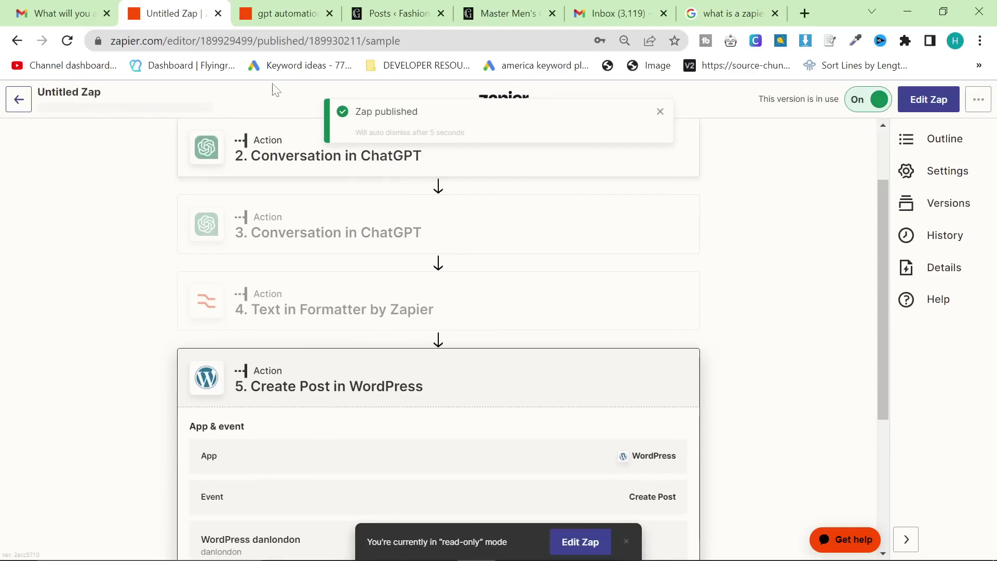
Rename the Zap to Test GPT and go back to the Zaps list.
left_click(108, 94)
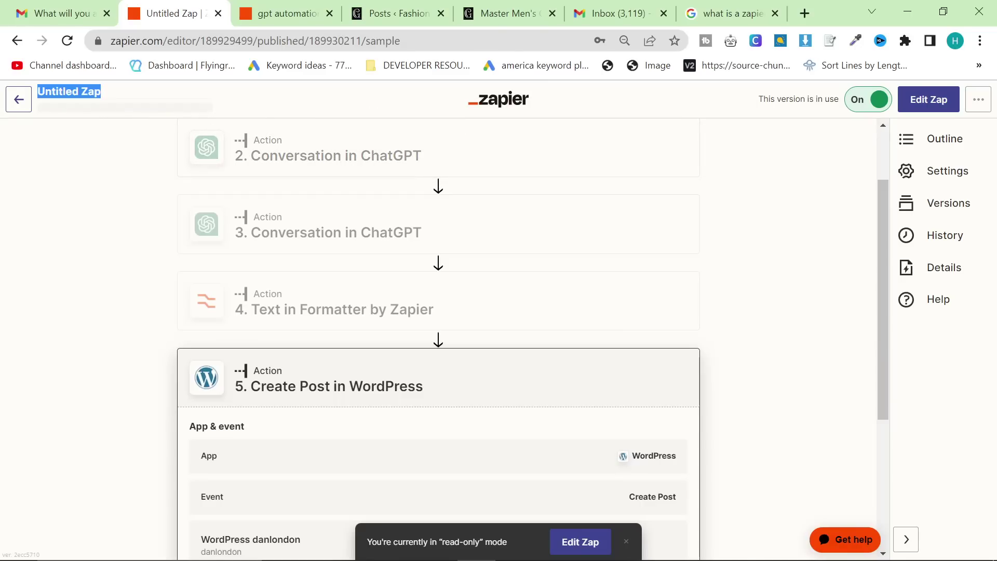
type("Test GPT")
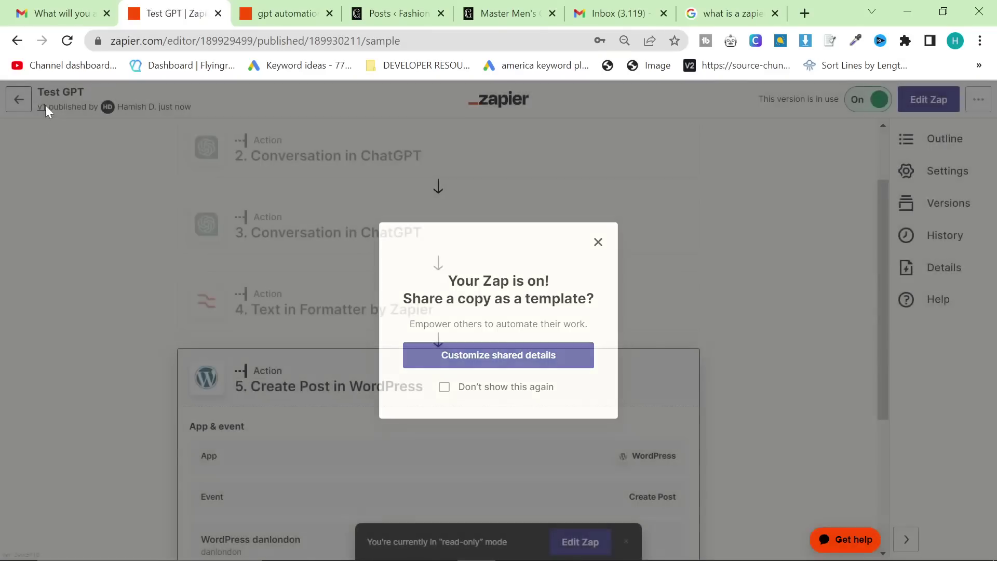
left_click(45, 105)
left_click(19, 109)
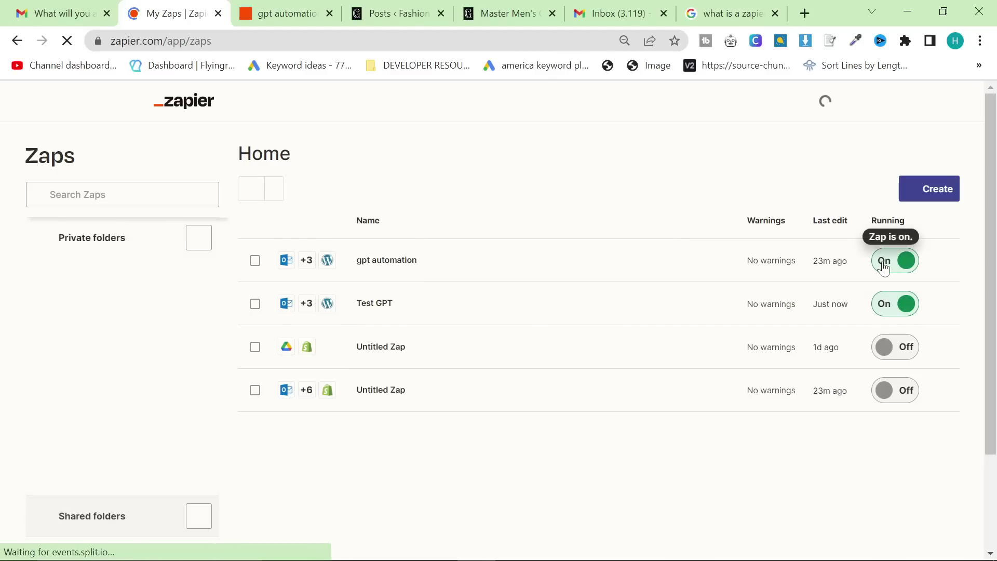
Switch off gpt automation, then email the Outlook contact the subject 'black tie event attire for men'.
left_click(889, 262)
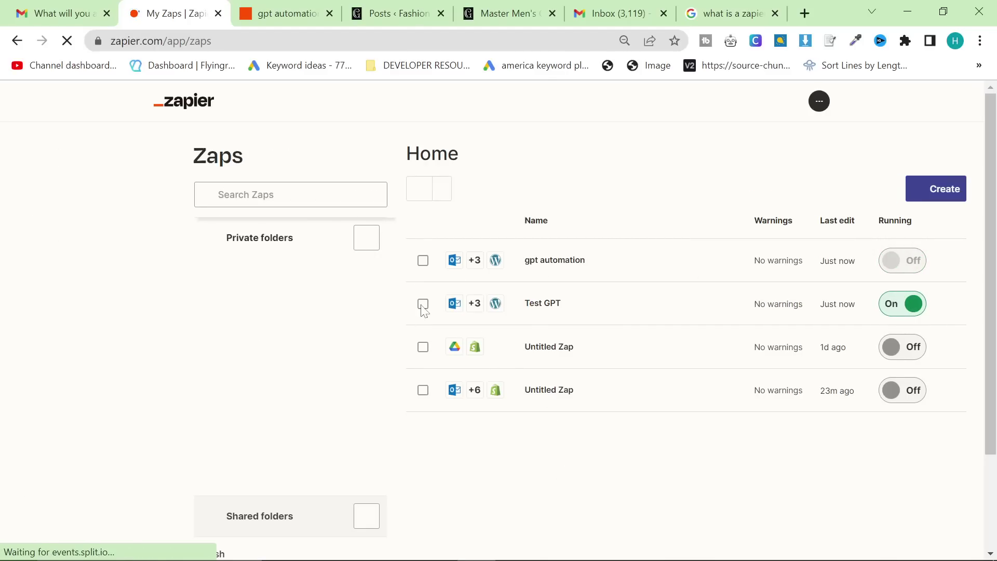
left_click(609, 6)
left_click(98, 165)
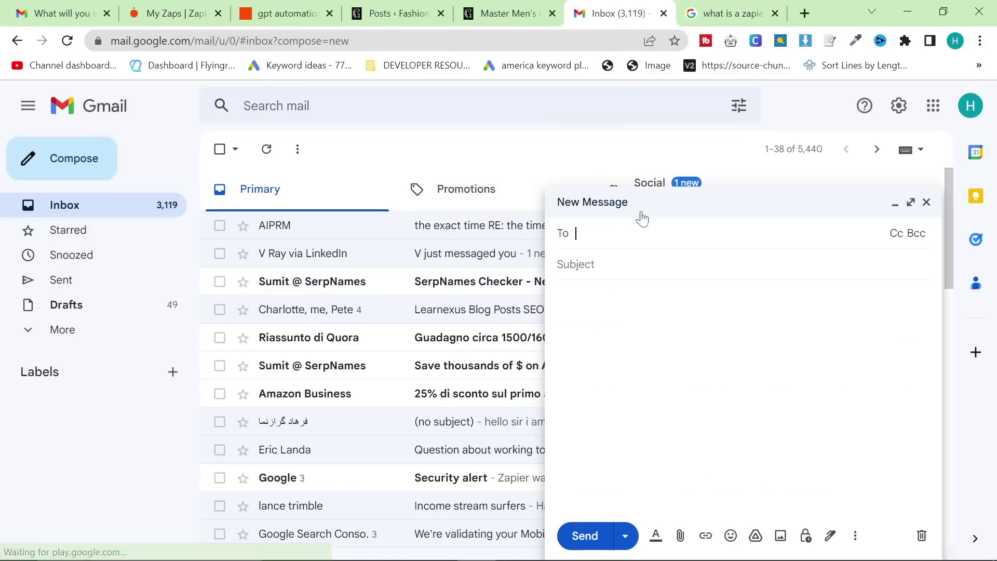
type("income")
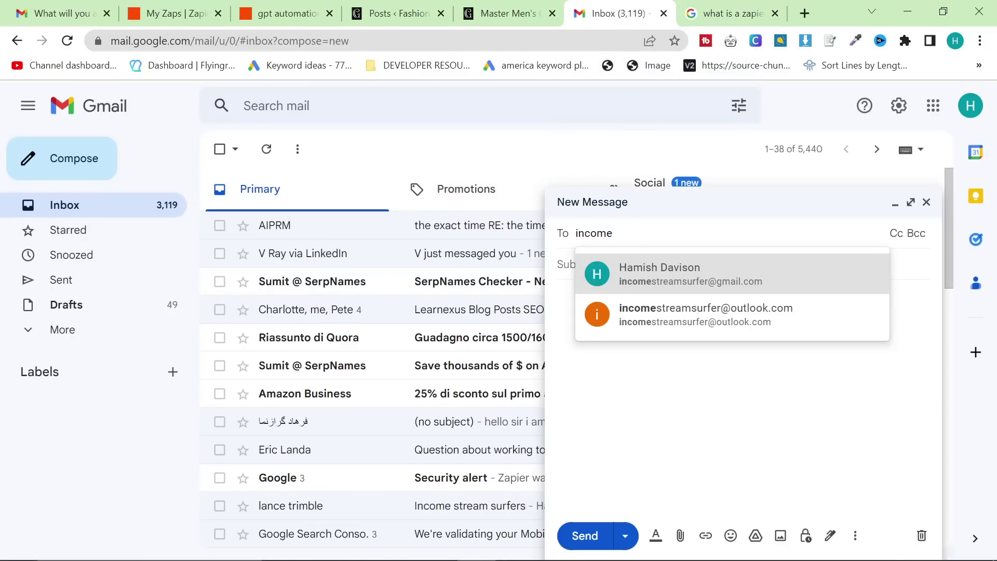
left_click(693, 315)
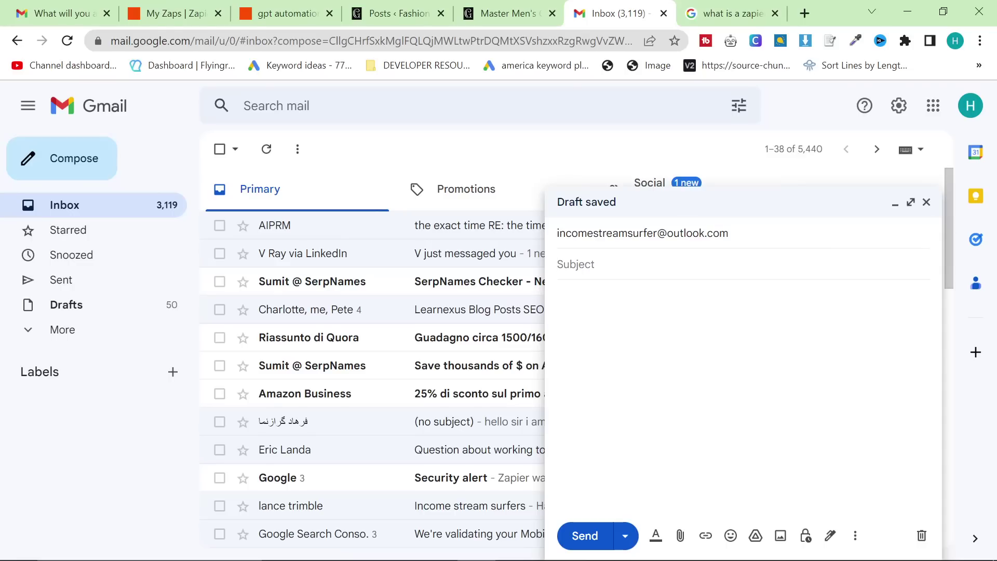
left_click(642, 291)
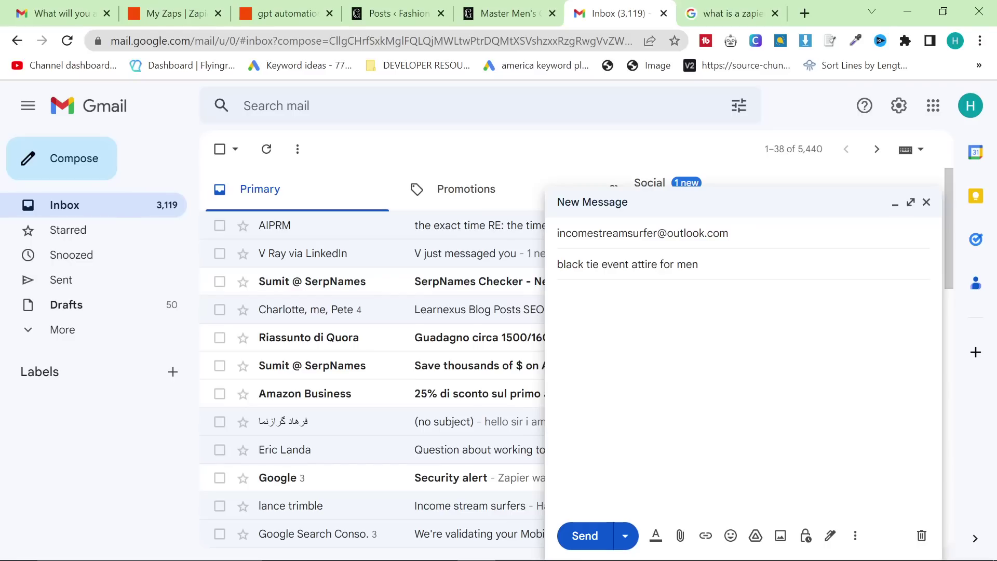
left_click(578, 536)
left_click(394, 13)
Return to the Zaps list and reload the WordPress posts list to check for new drafts.
left_click(312, 7)
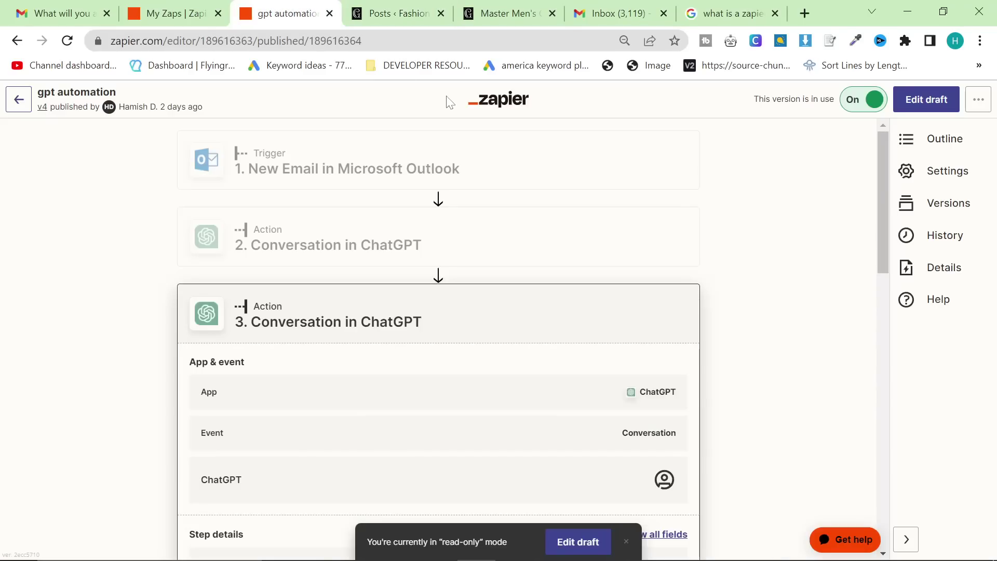
scroll(530, 301, "down", 15)
scroll(539, 301, "down", 2)
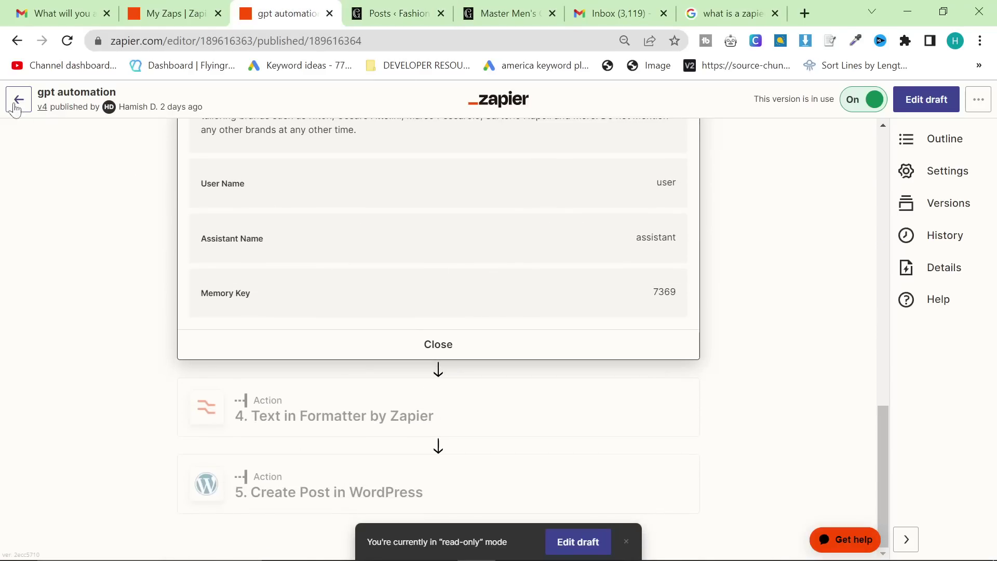
left_click(19, 99)
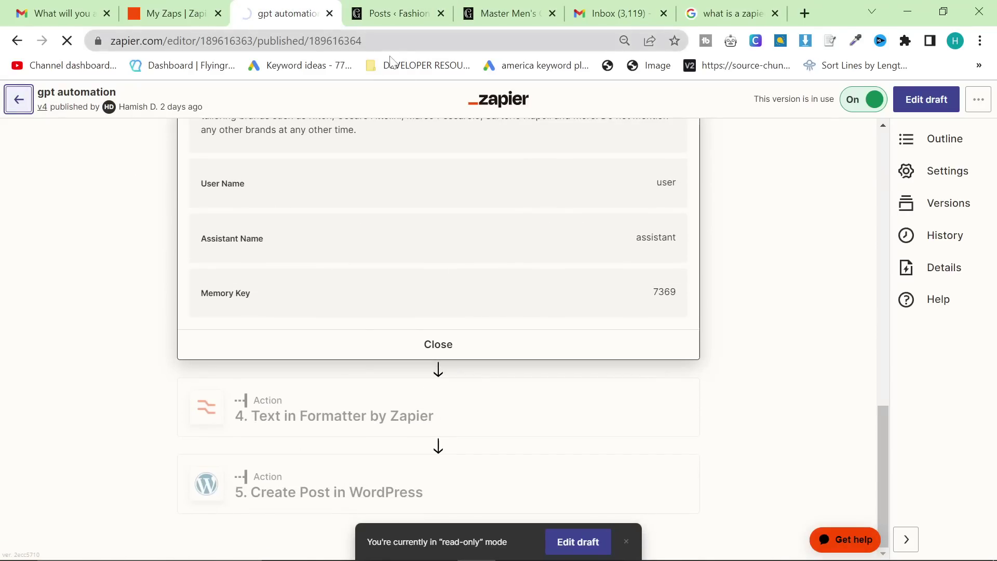
left_click(406, 18)
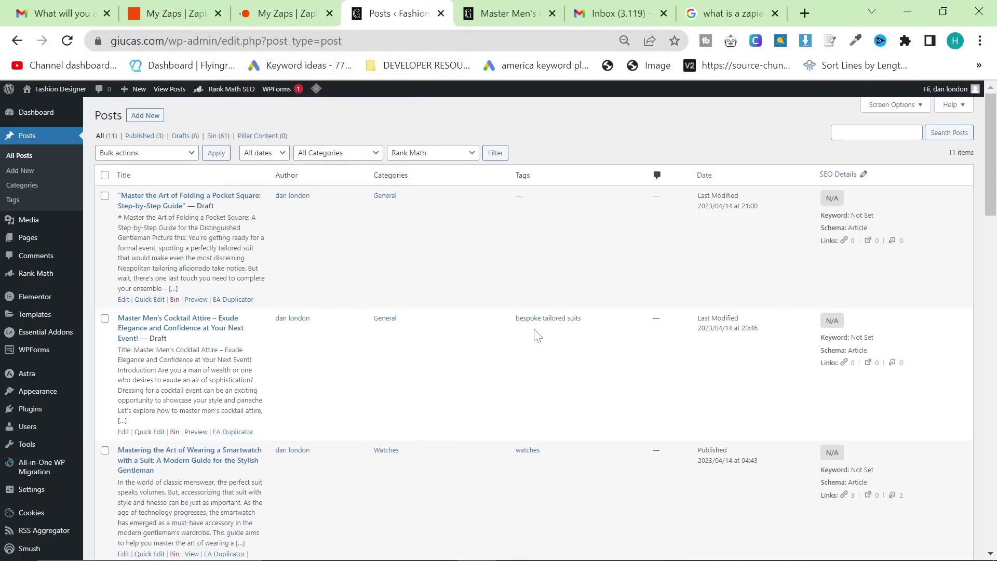
key("F5")
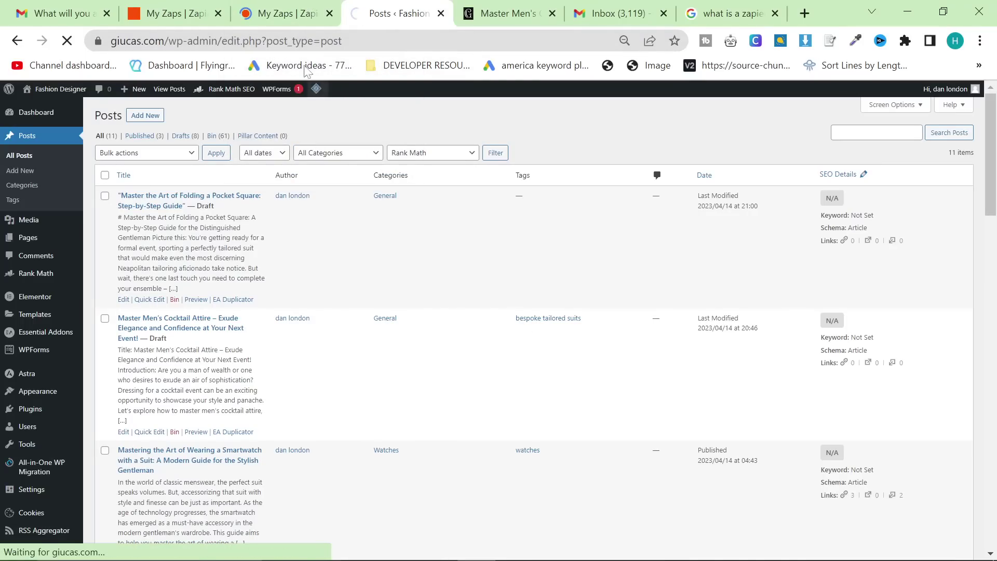
left_click(288, 14)
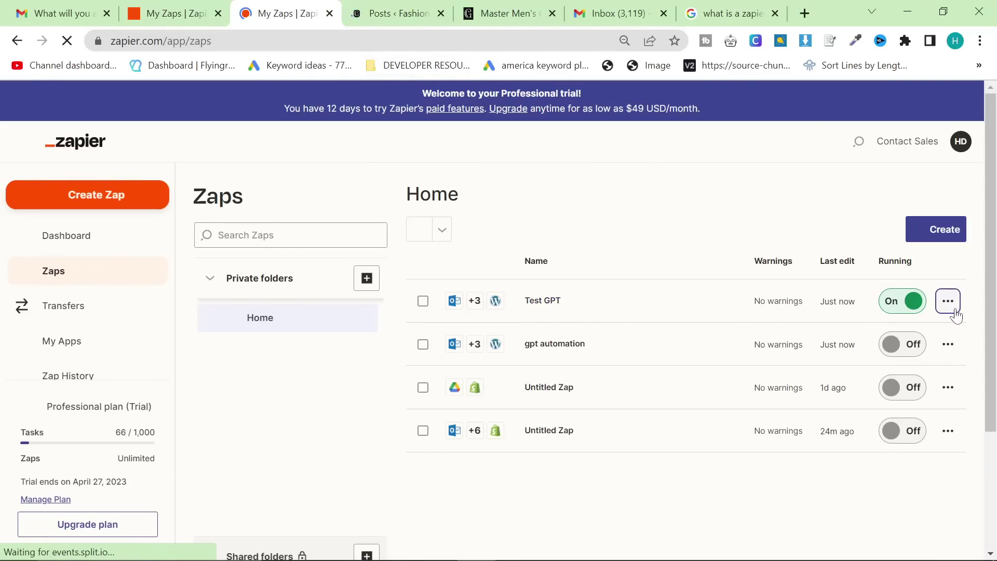
Run the Test GPT Zap manually, then return to the WordPress posts list.
key("alt+Tab")
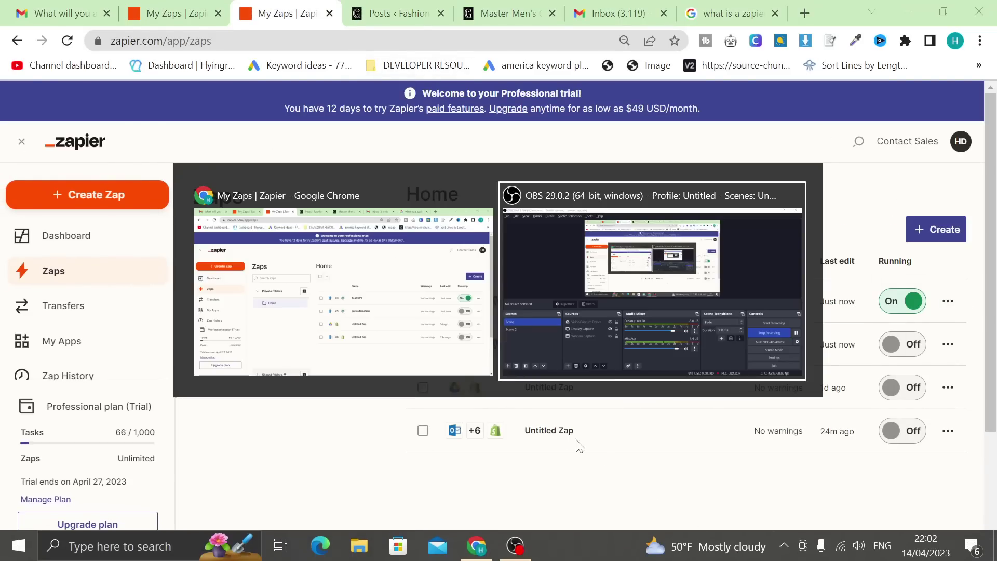
key("Escape")
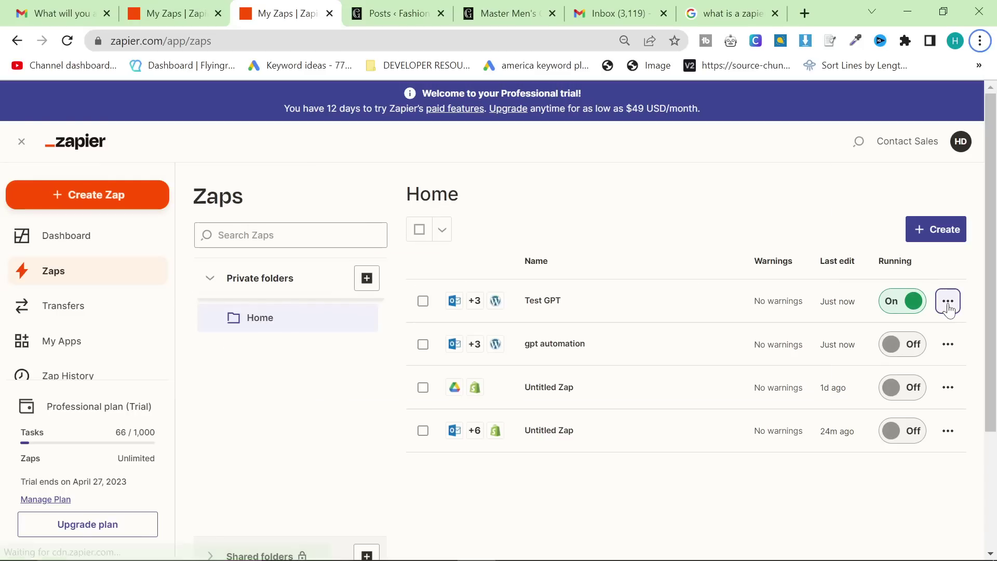
left_click(949, 306)
left_click(891, 425)
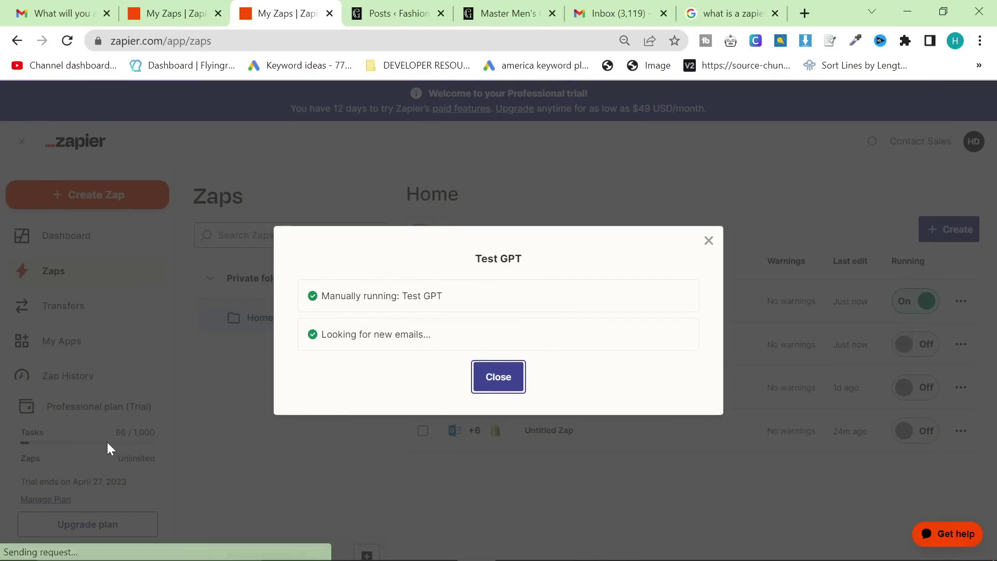
left_click(502, 377)
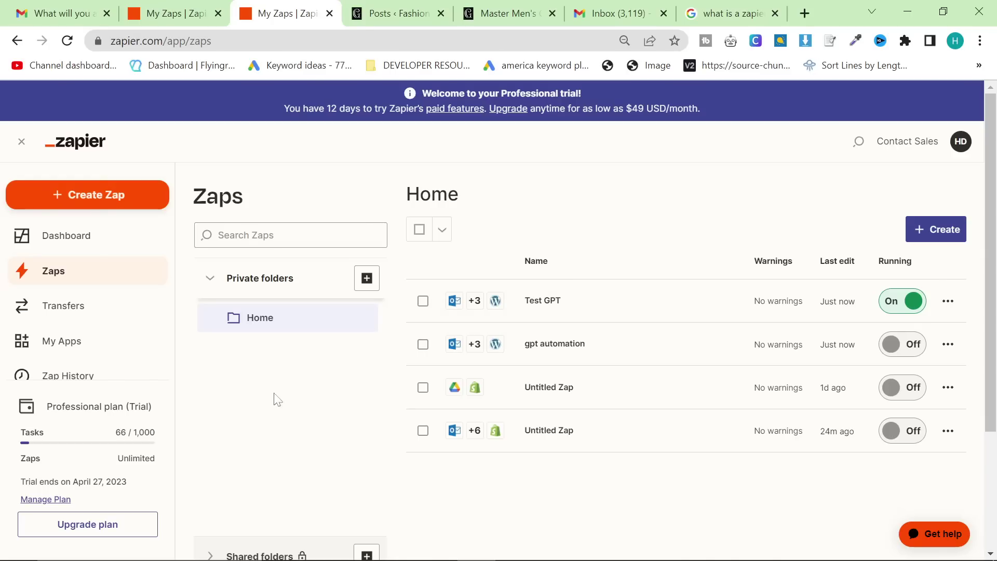
left_click(173, 10)
left_click(283, 13)
left_click(400, 13)
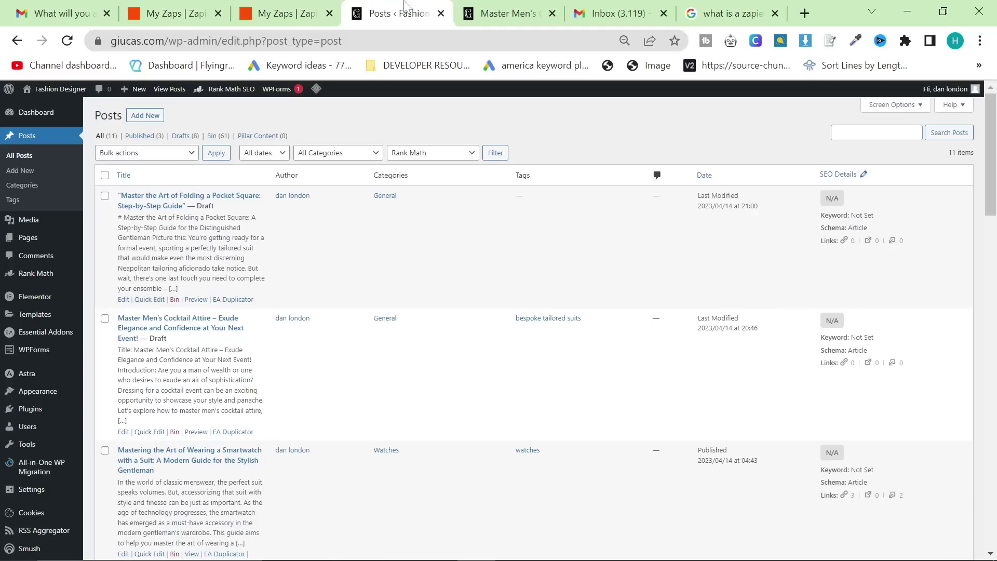
Purge the cache, open the Black Tie Event draft, and select its Markdown text.
left_click(316, 89)
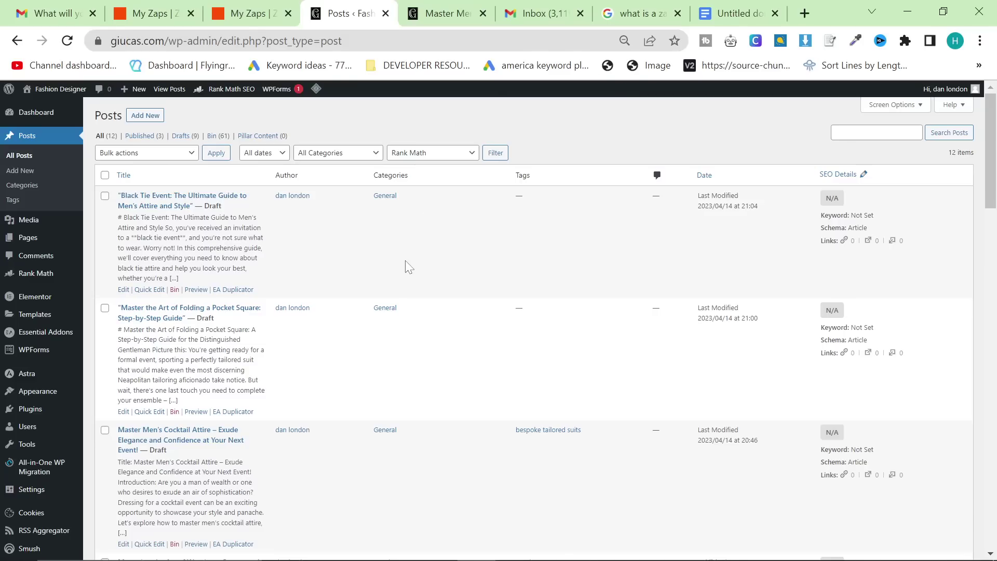
left_click(188, 201, "ctrl")
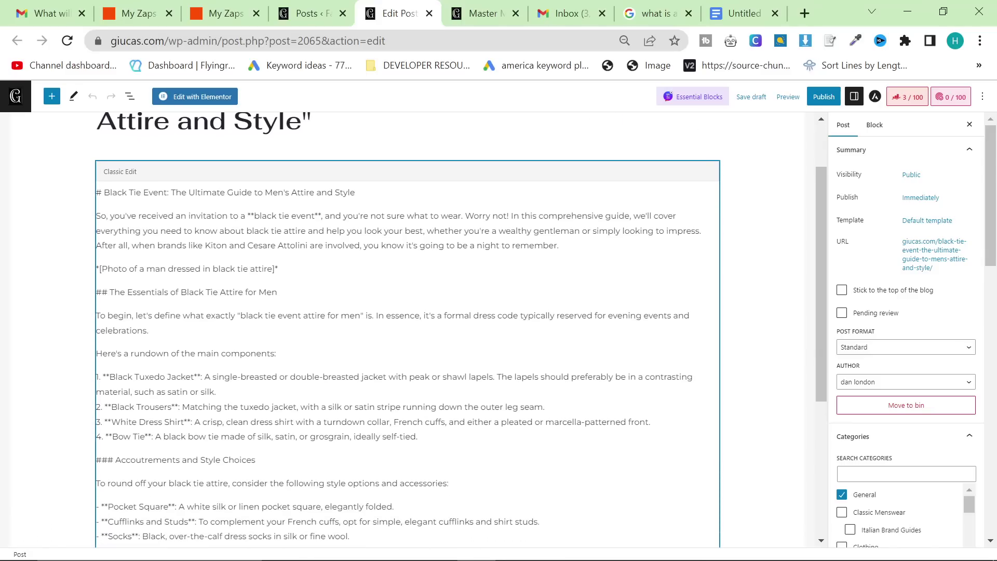
key("ctrl+a")
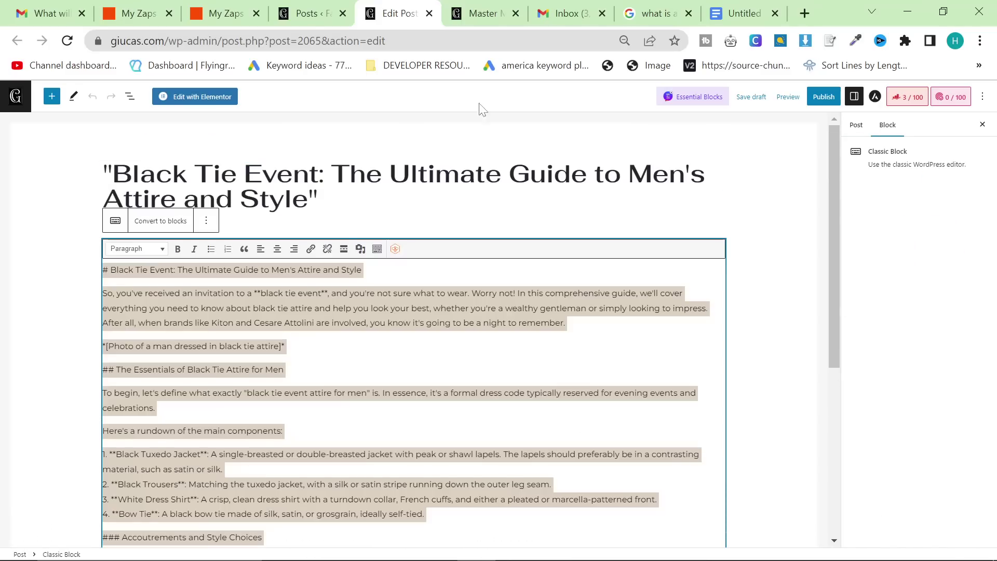
Load markdowntohtml.com in a new tab placed beside the post editor.
left_click(806, 12)
type("markd")
key("Return")
left_click_drag(760, 14, 445, 26)
left_click(357, 13)
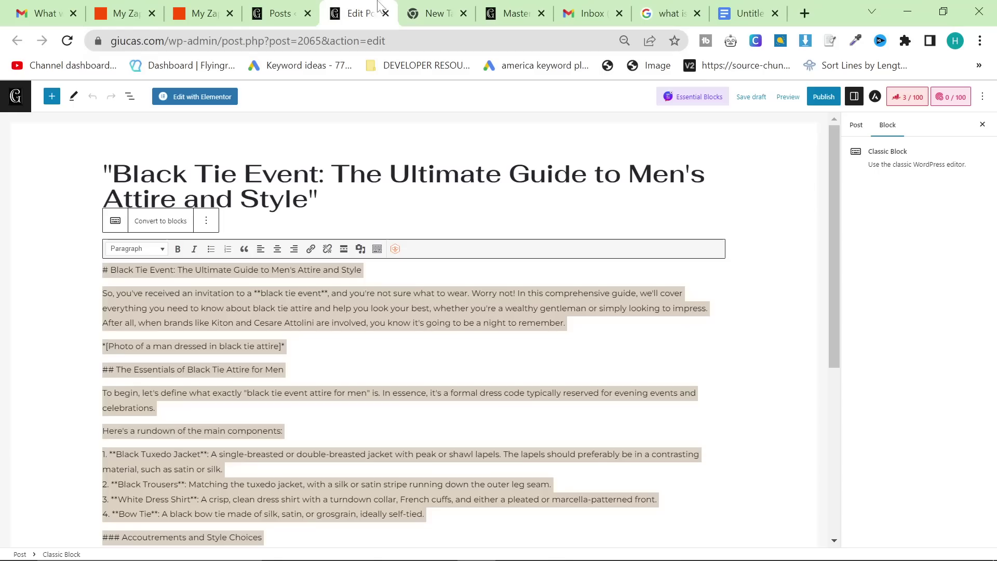
left_click(427, 6)
left_click(359, 13)
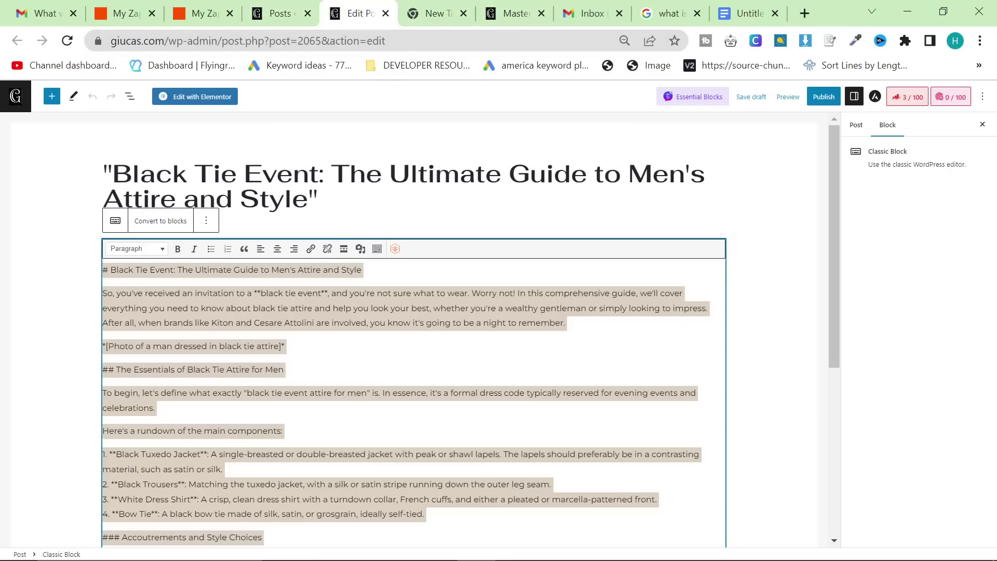
scroll(416, 332, "down", 6)
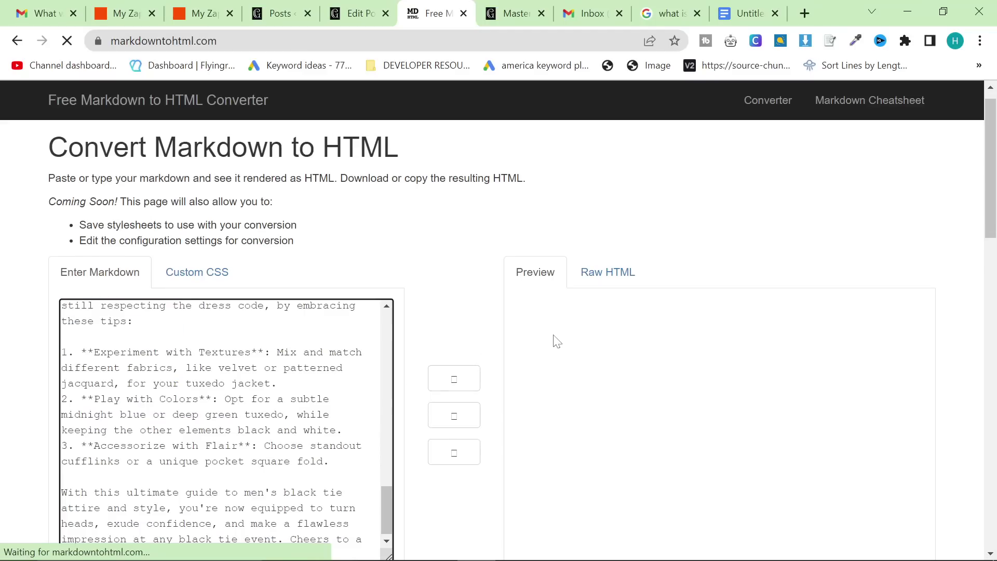
Render the article in the converter's preview, select the formatted text, and return to the draft editor.
scroll(554, 340, "down", 3)
scroll(543, 334, "up", 2)
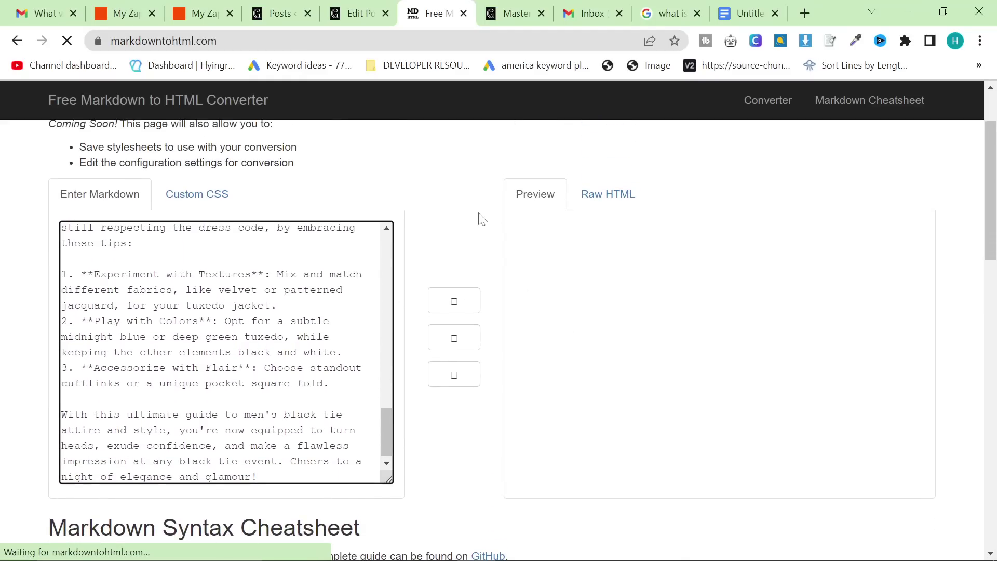
left_click(511, 240)
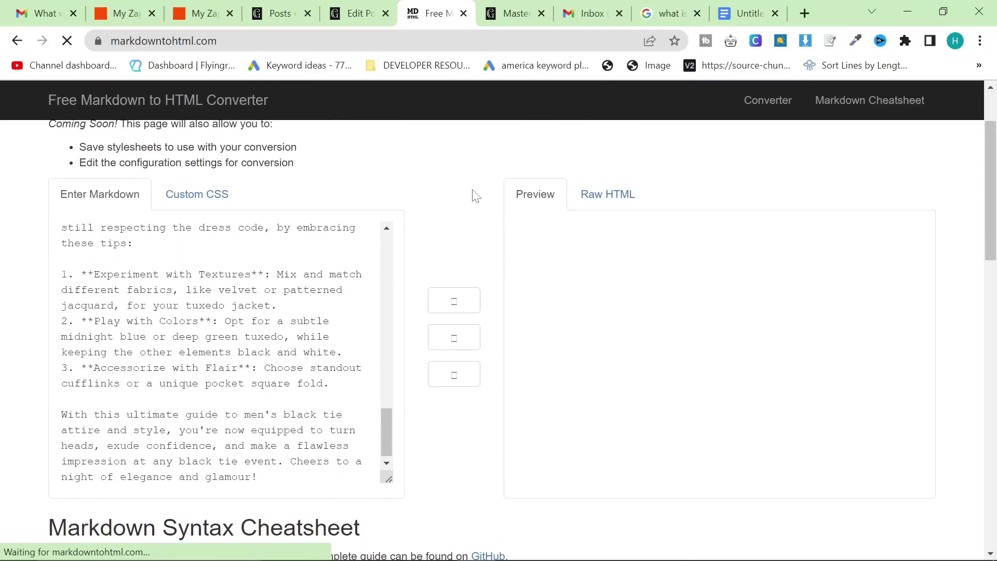
left_click(209, 91)
scroll(681, 323, "down", 8)
scroll(681, 323, "down", 5)
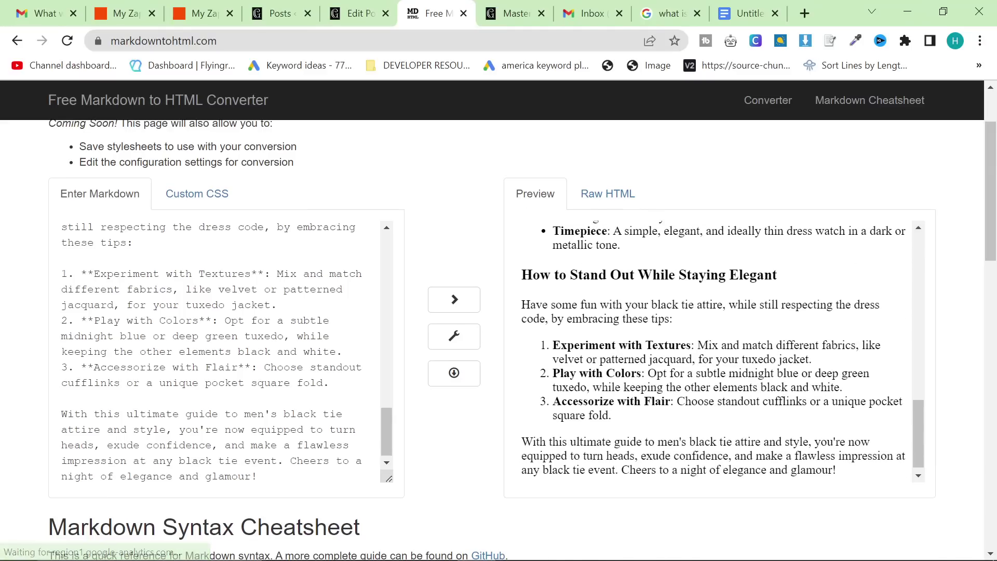
left_click_drag(838, 463, 369, 101)
left_click(202, 13)
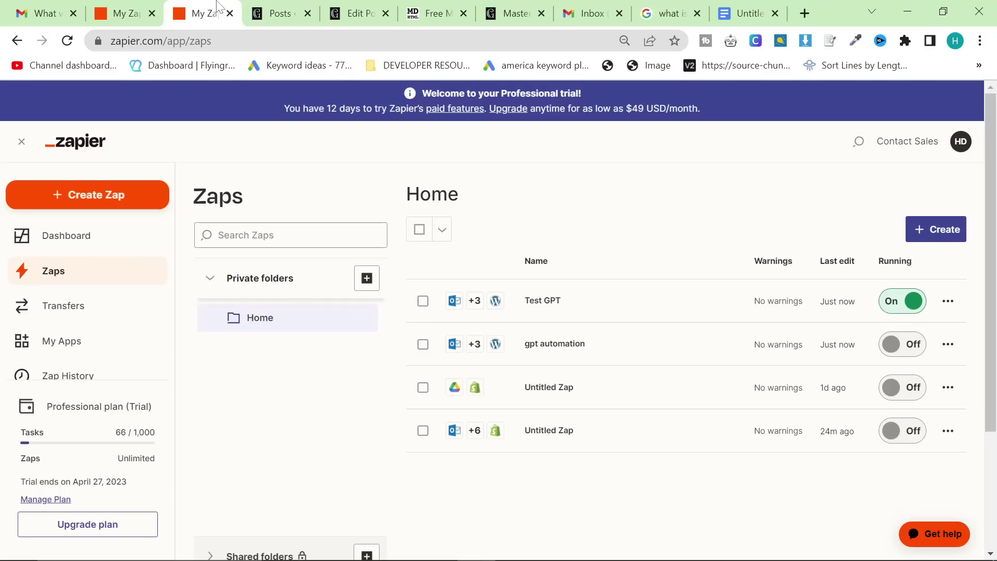
left_click(278, 13)
left_click(359, 13)
Paste the formatted black-tie article over the draft's raw Markdown and review the result.
key("ctrl+v")
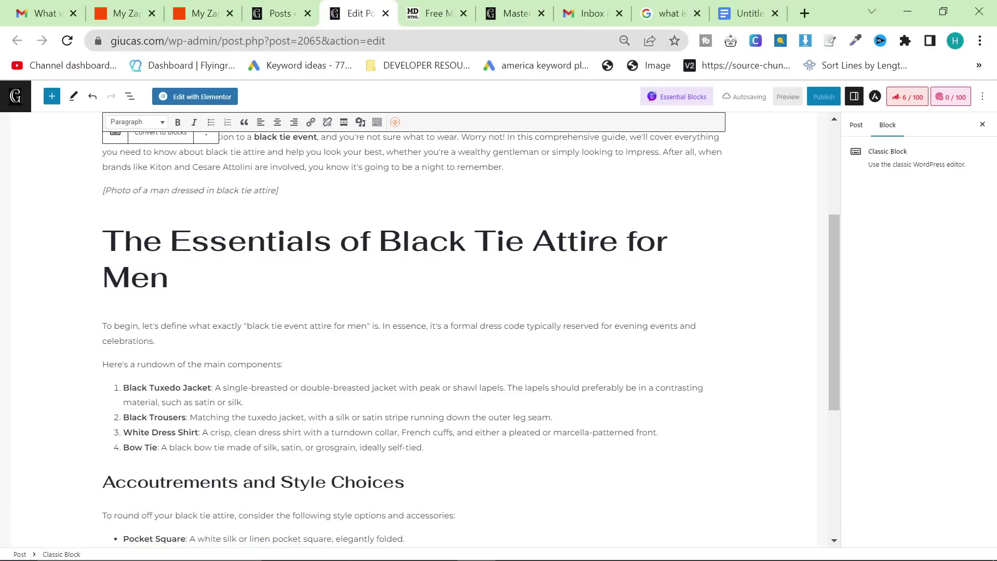
scroll(407, 134, "up", 2)
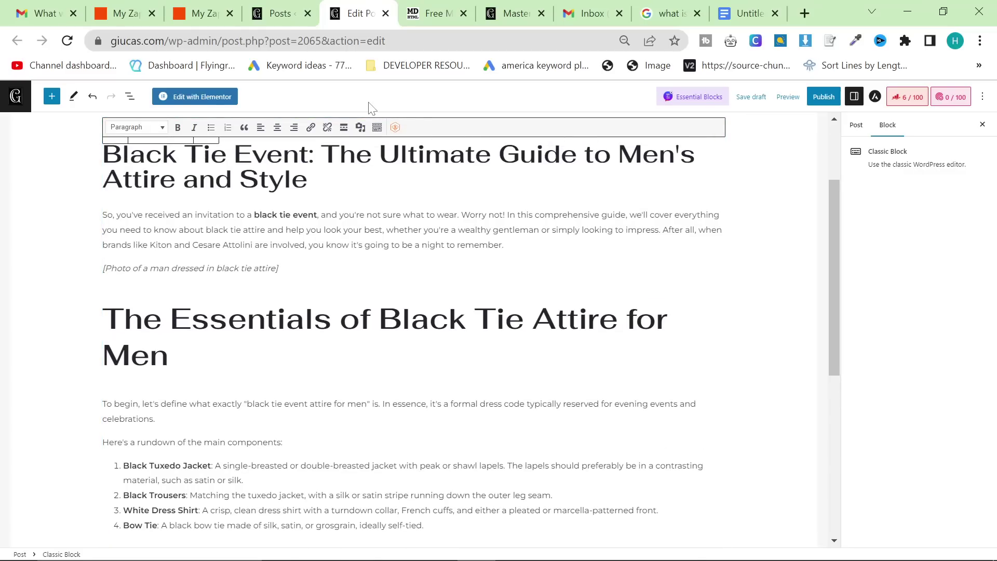
scroll(414, 311, "down", 7)
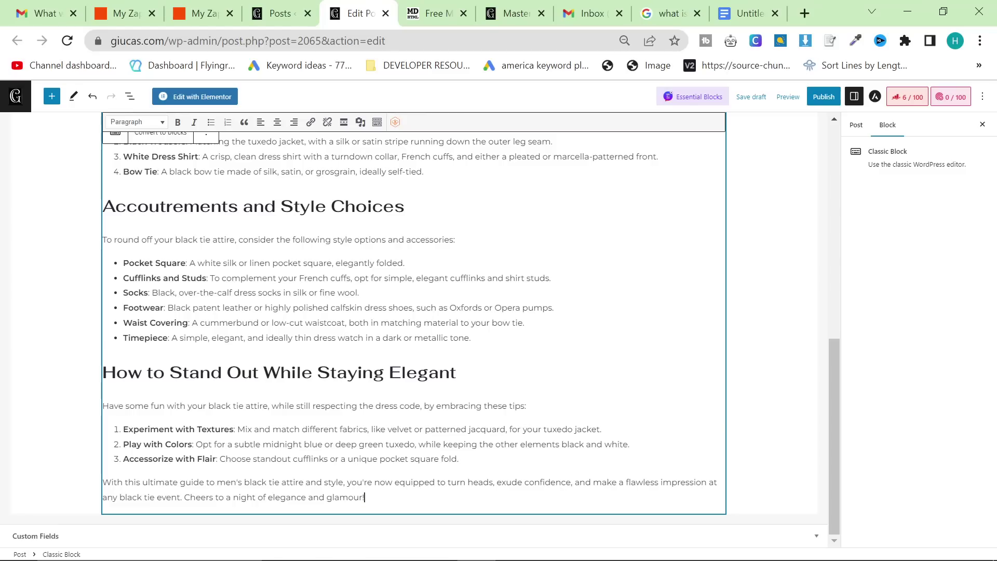
scroll(495, 258, "up", 10)
scroll(414, 332, "down", 7)
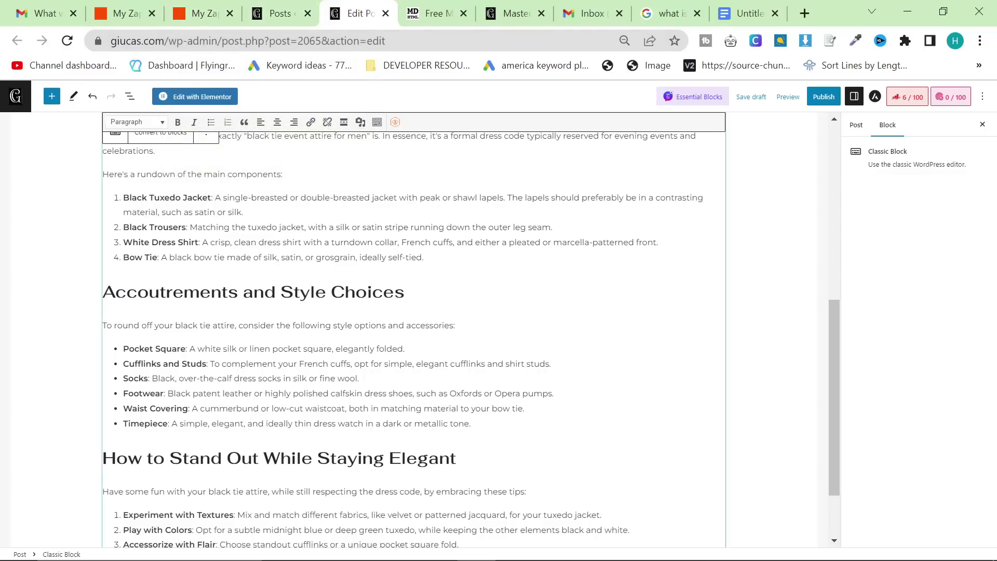
scroll(411, 331, "up", 5)
scroll(410, 331, "up", 3)
key("ctrl+3")
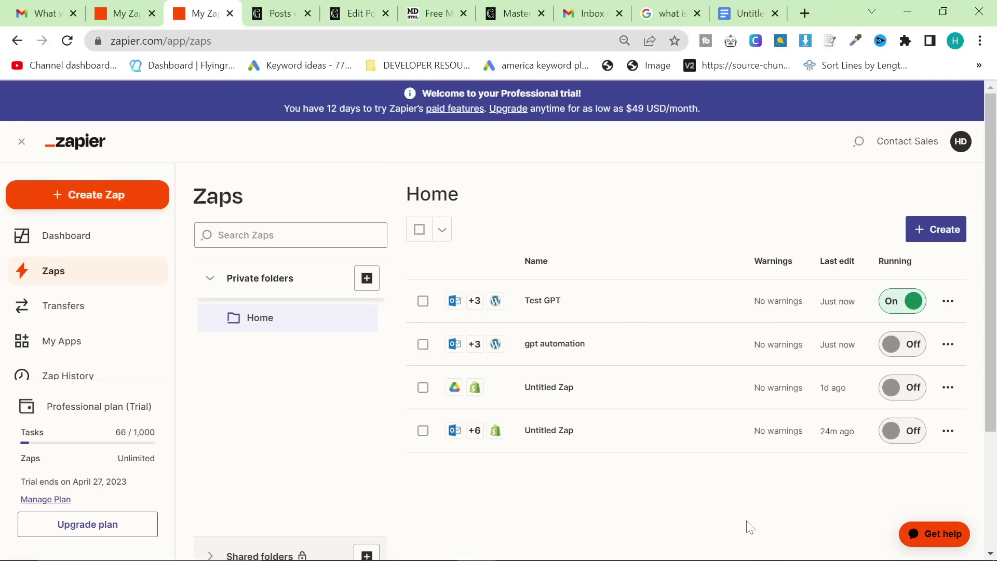
scroll(520, 499, "down", 2)
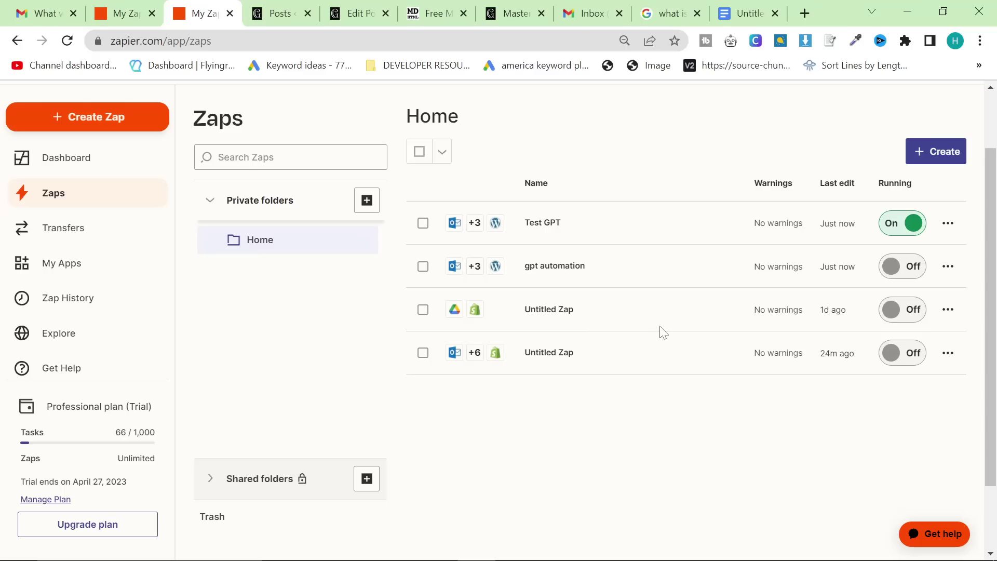
mouse_move(795, 558)
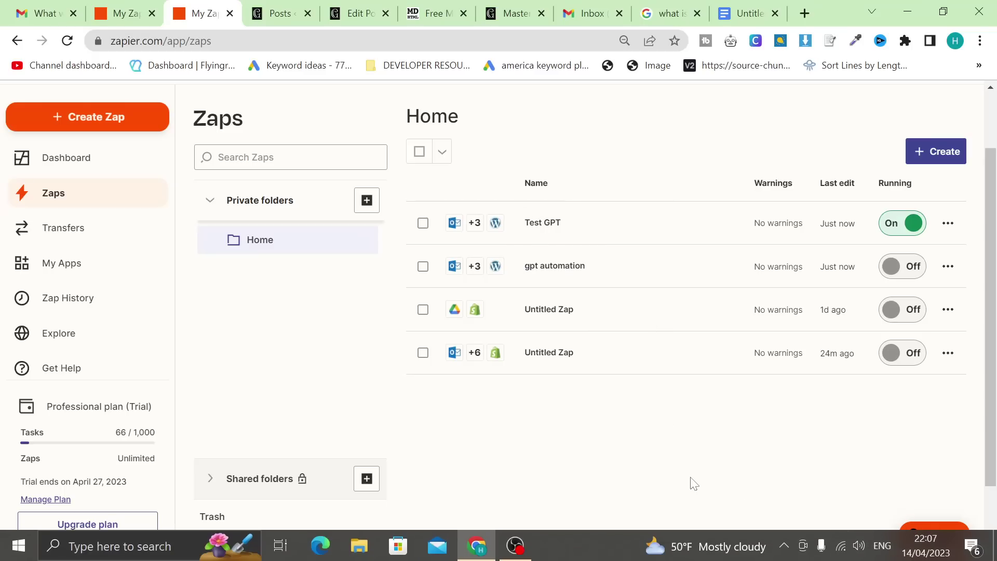